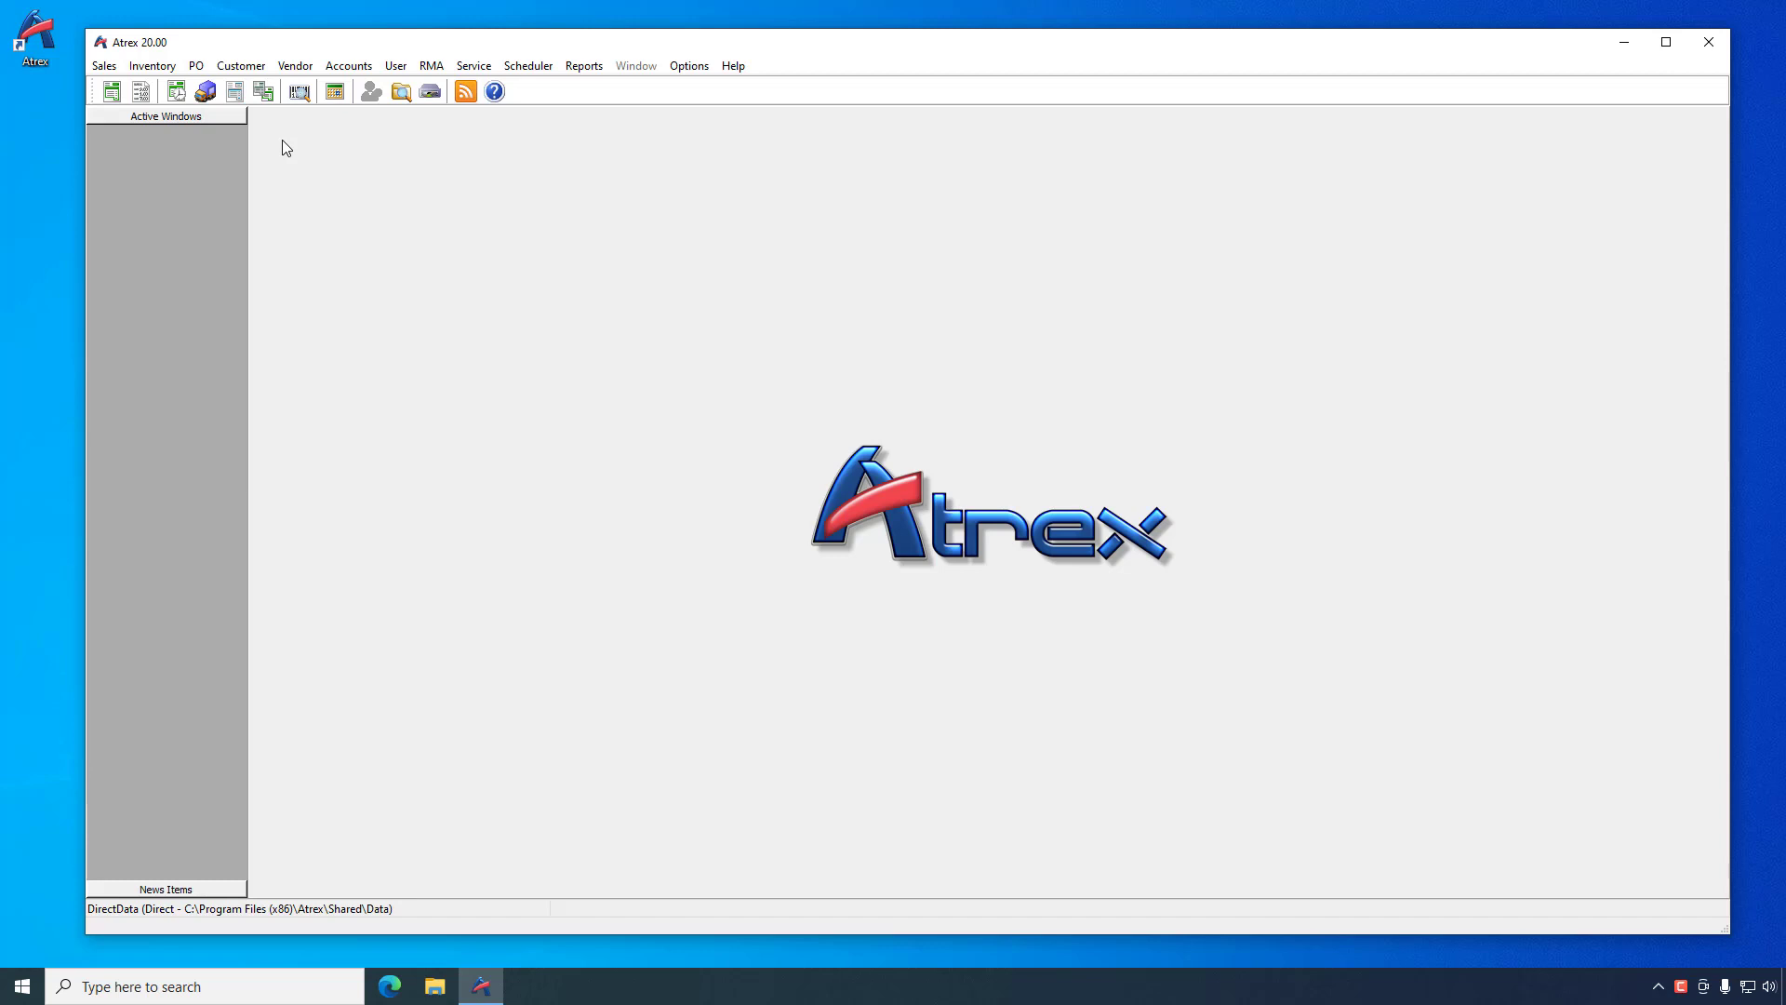
- Open the inventory stock code HDEXT-WDE-4TB for editing
left_click(152, 65)
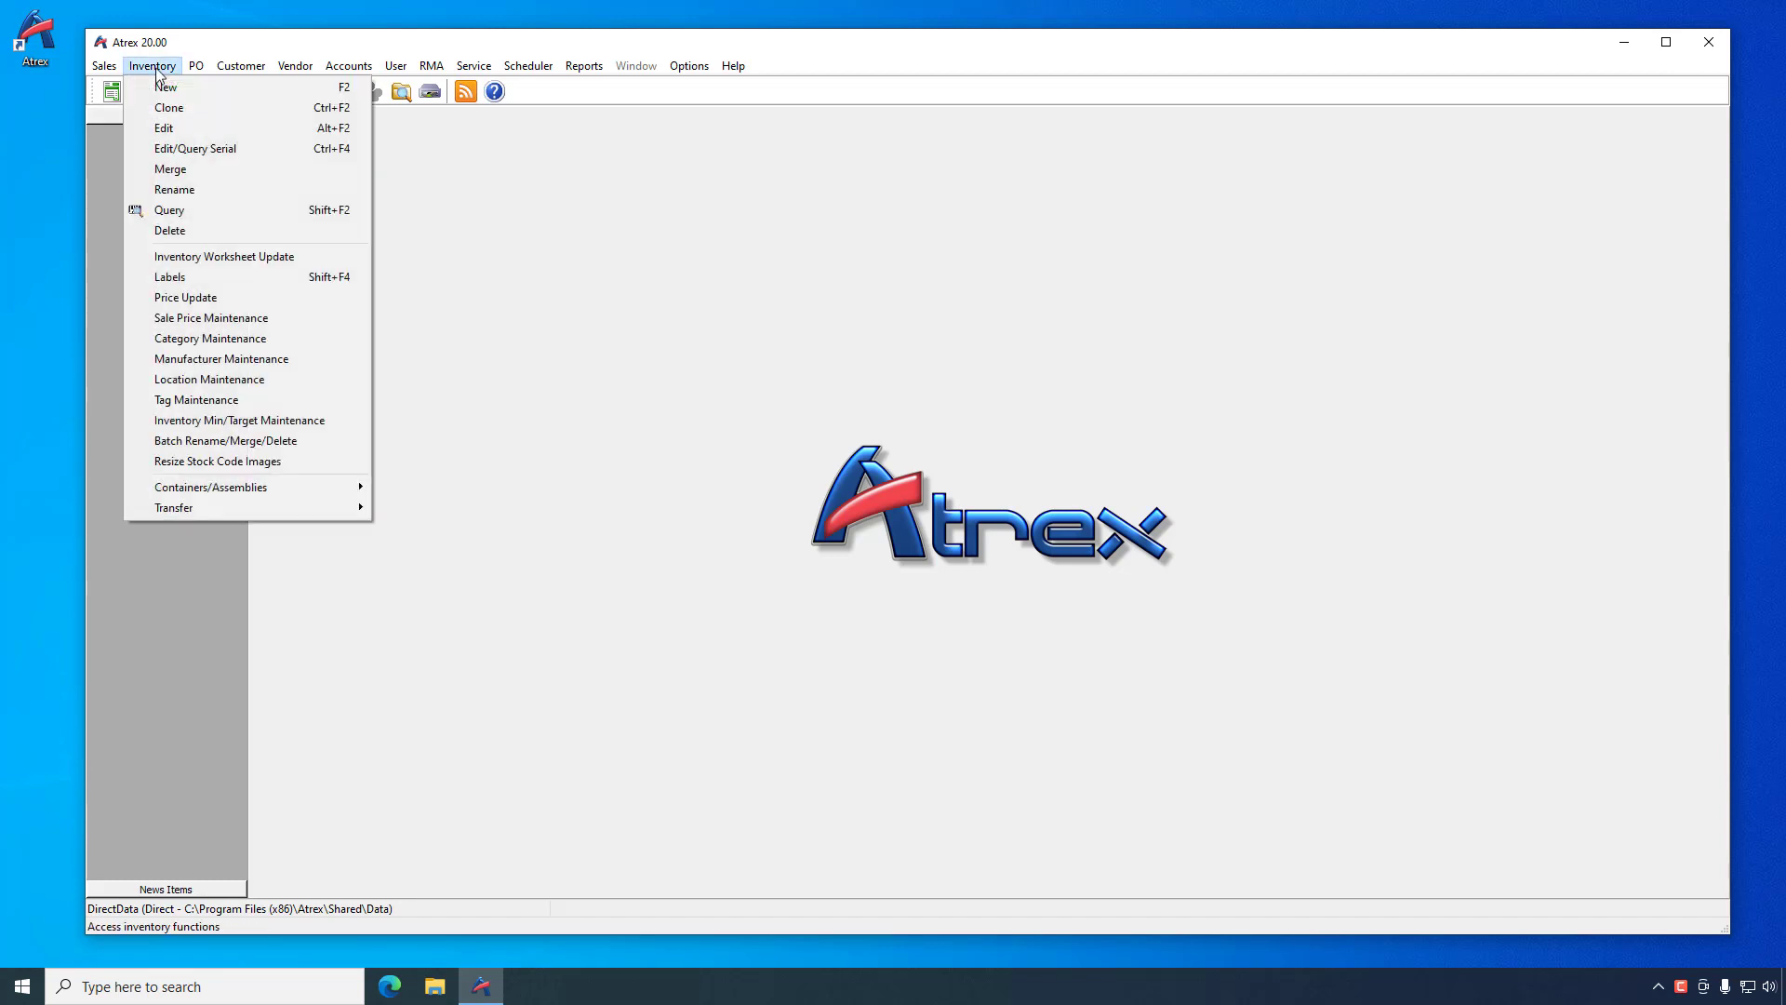
left_click(165, 137)
left_click(837, 551)
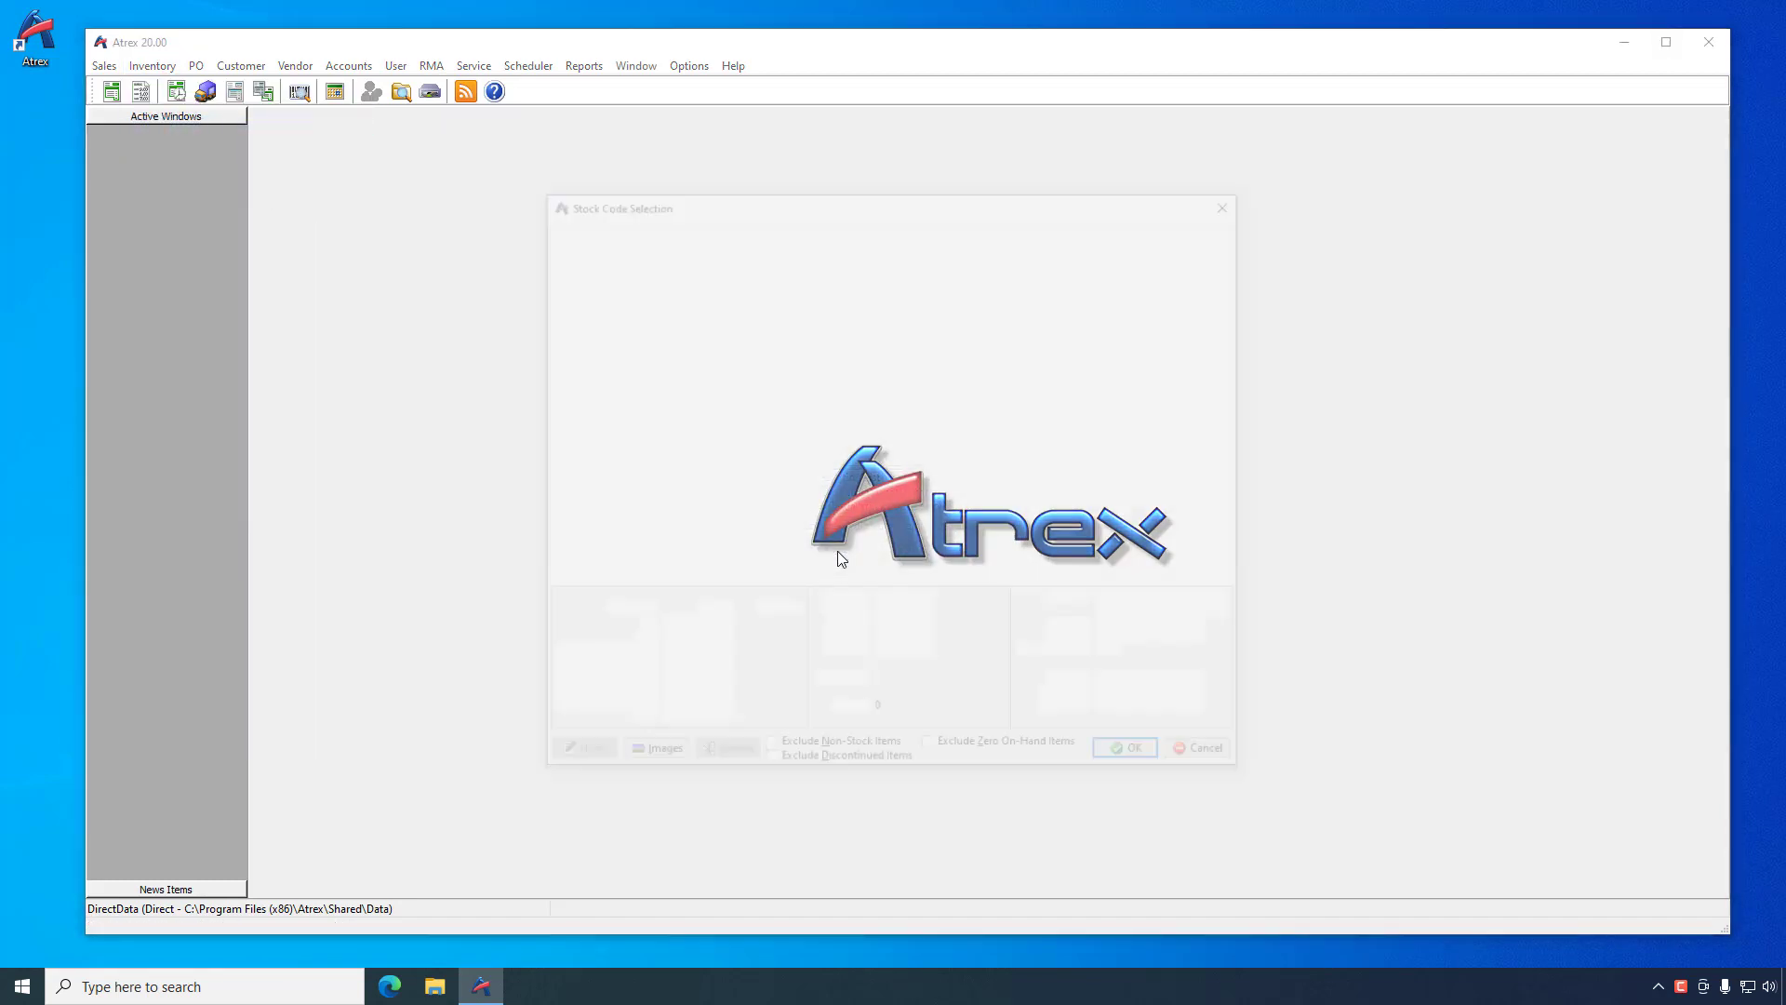
left_click(582, 479)
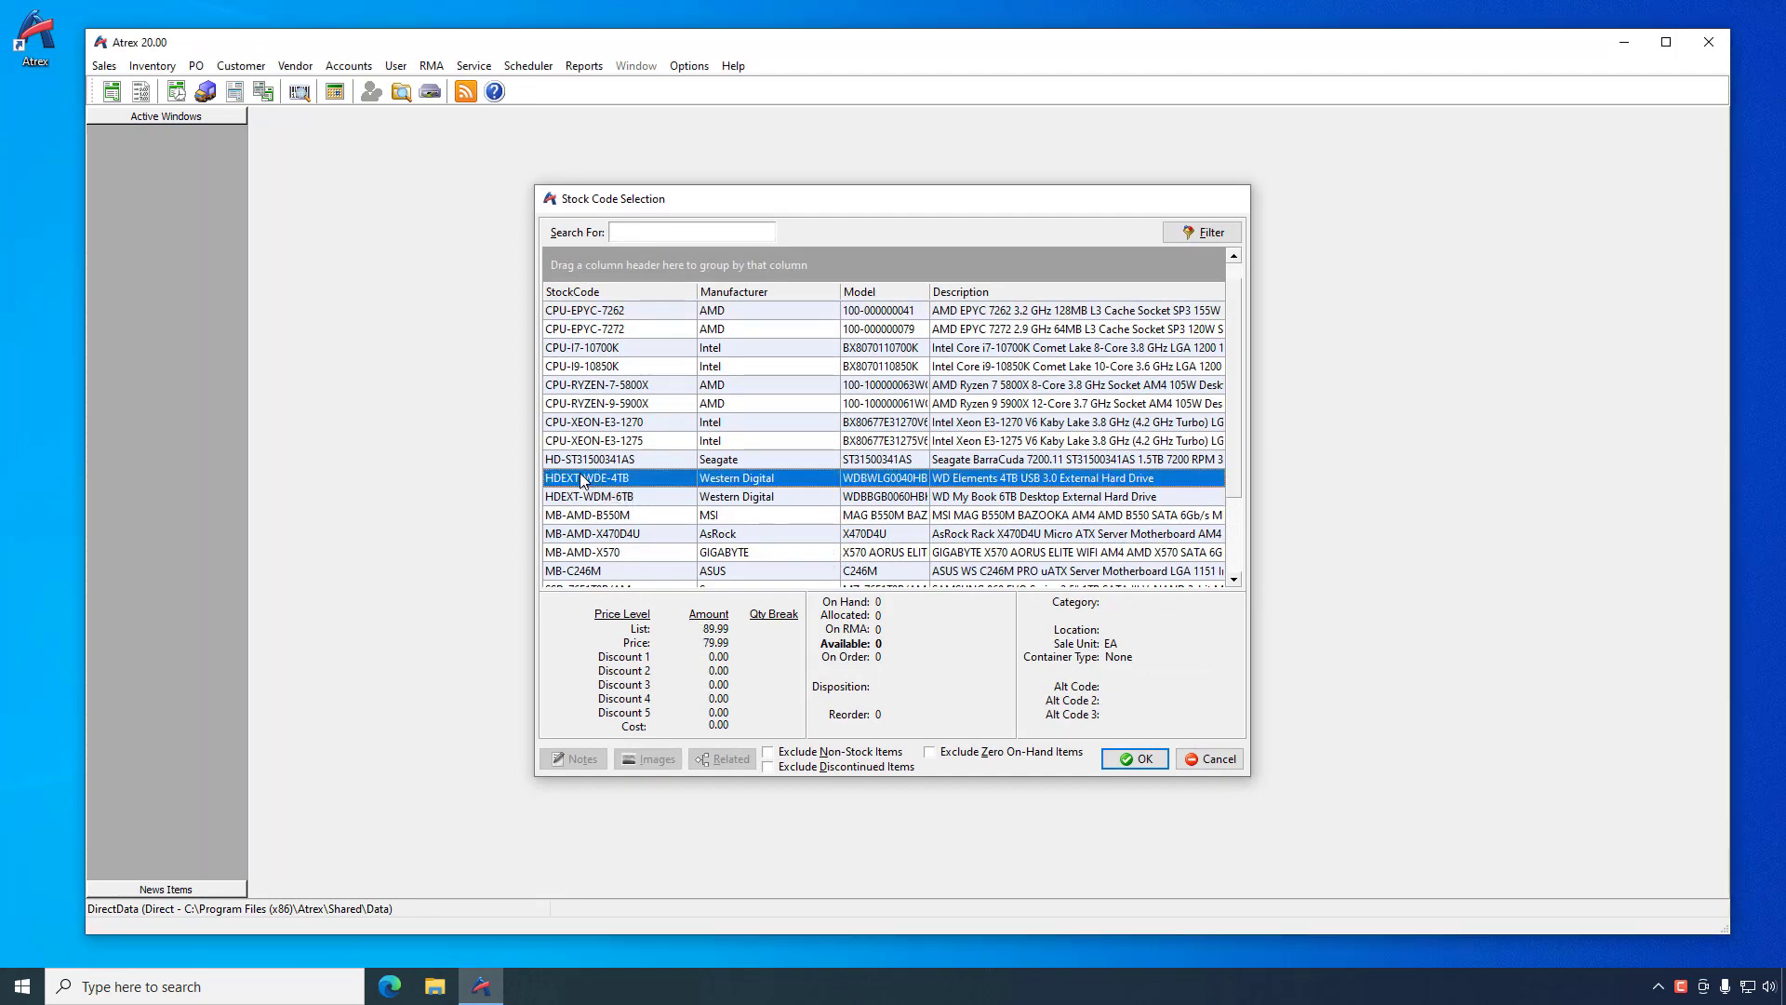
double_click(580, 476)
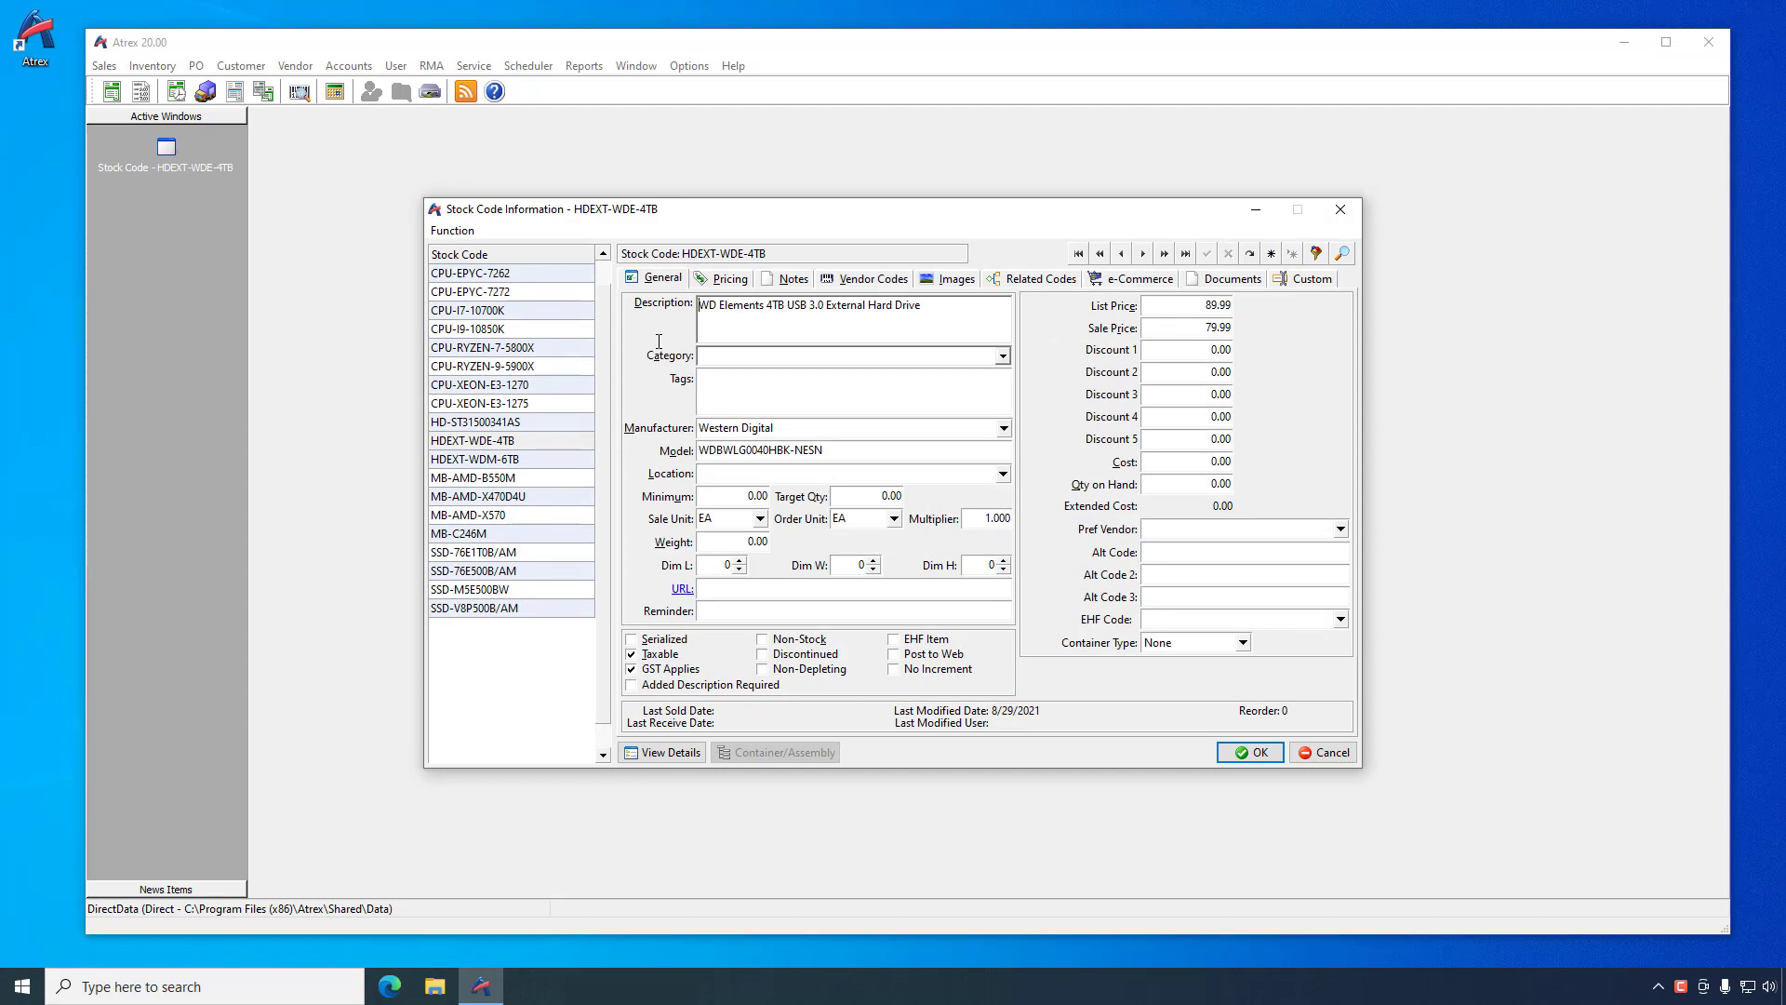
- Check which subcategories the Drives and HD branches offer as a category for the stock code
left_click(1003, 356)
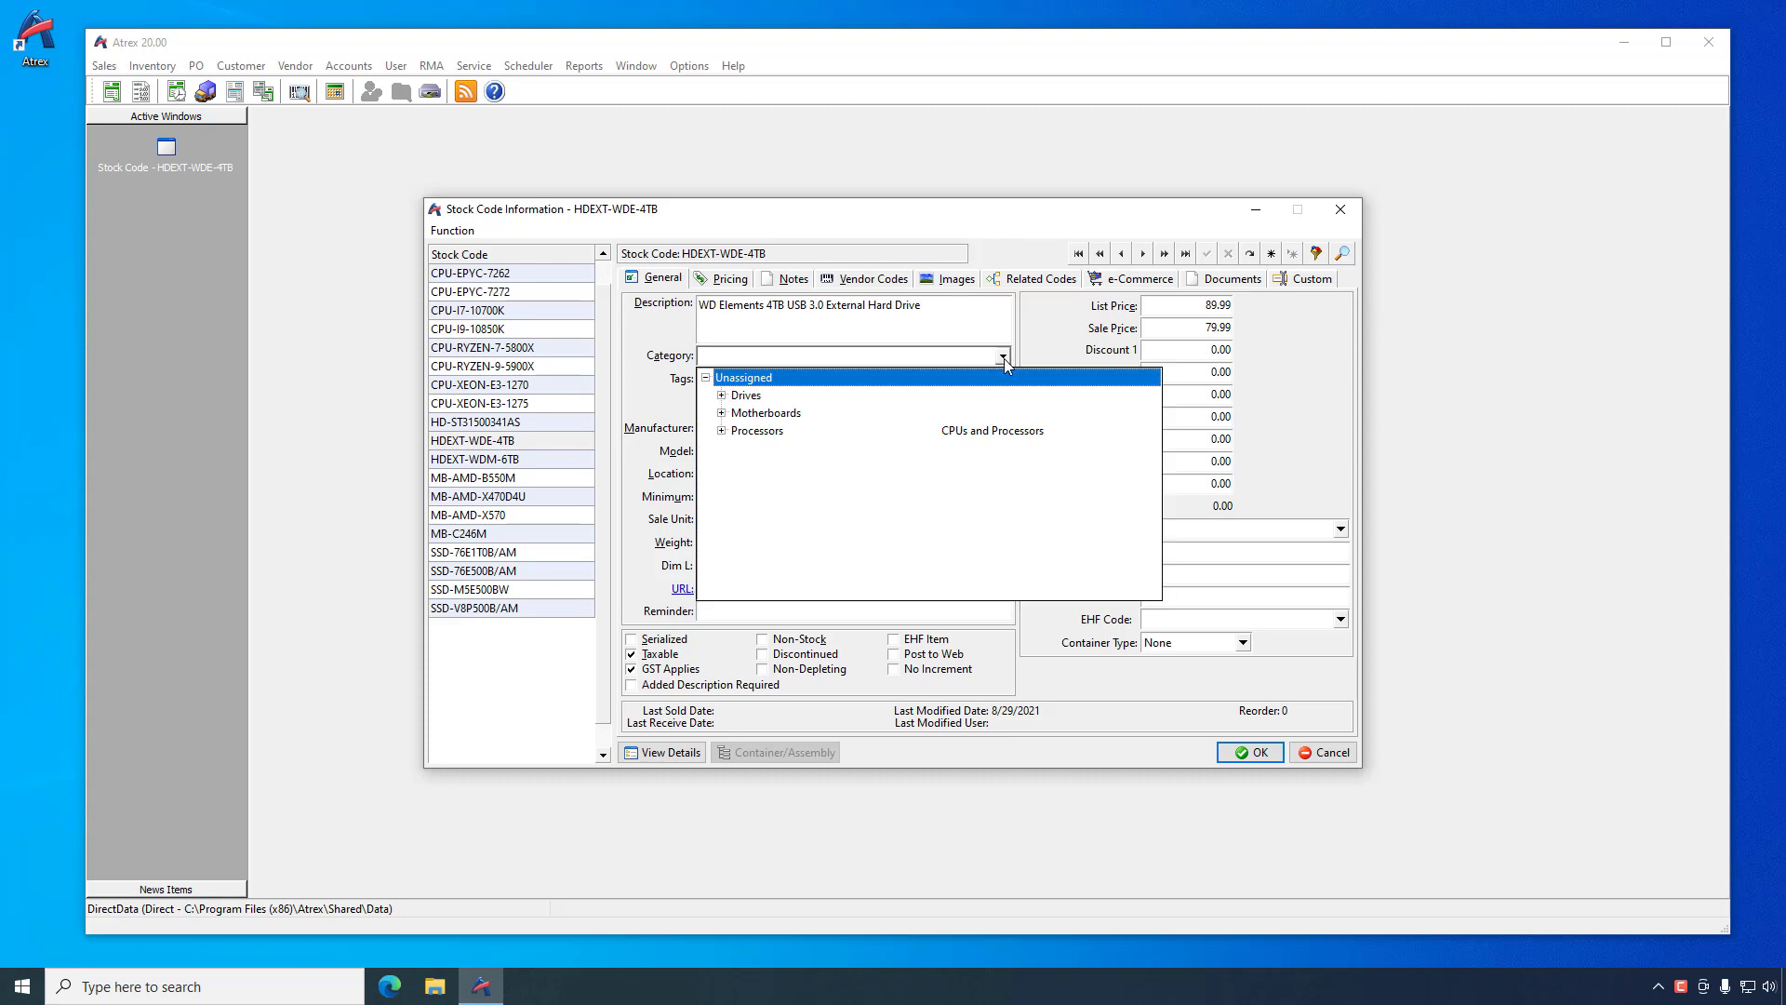
left_click(721, 395)
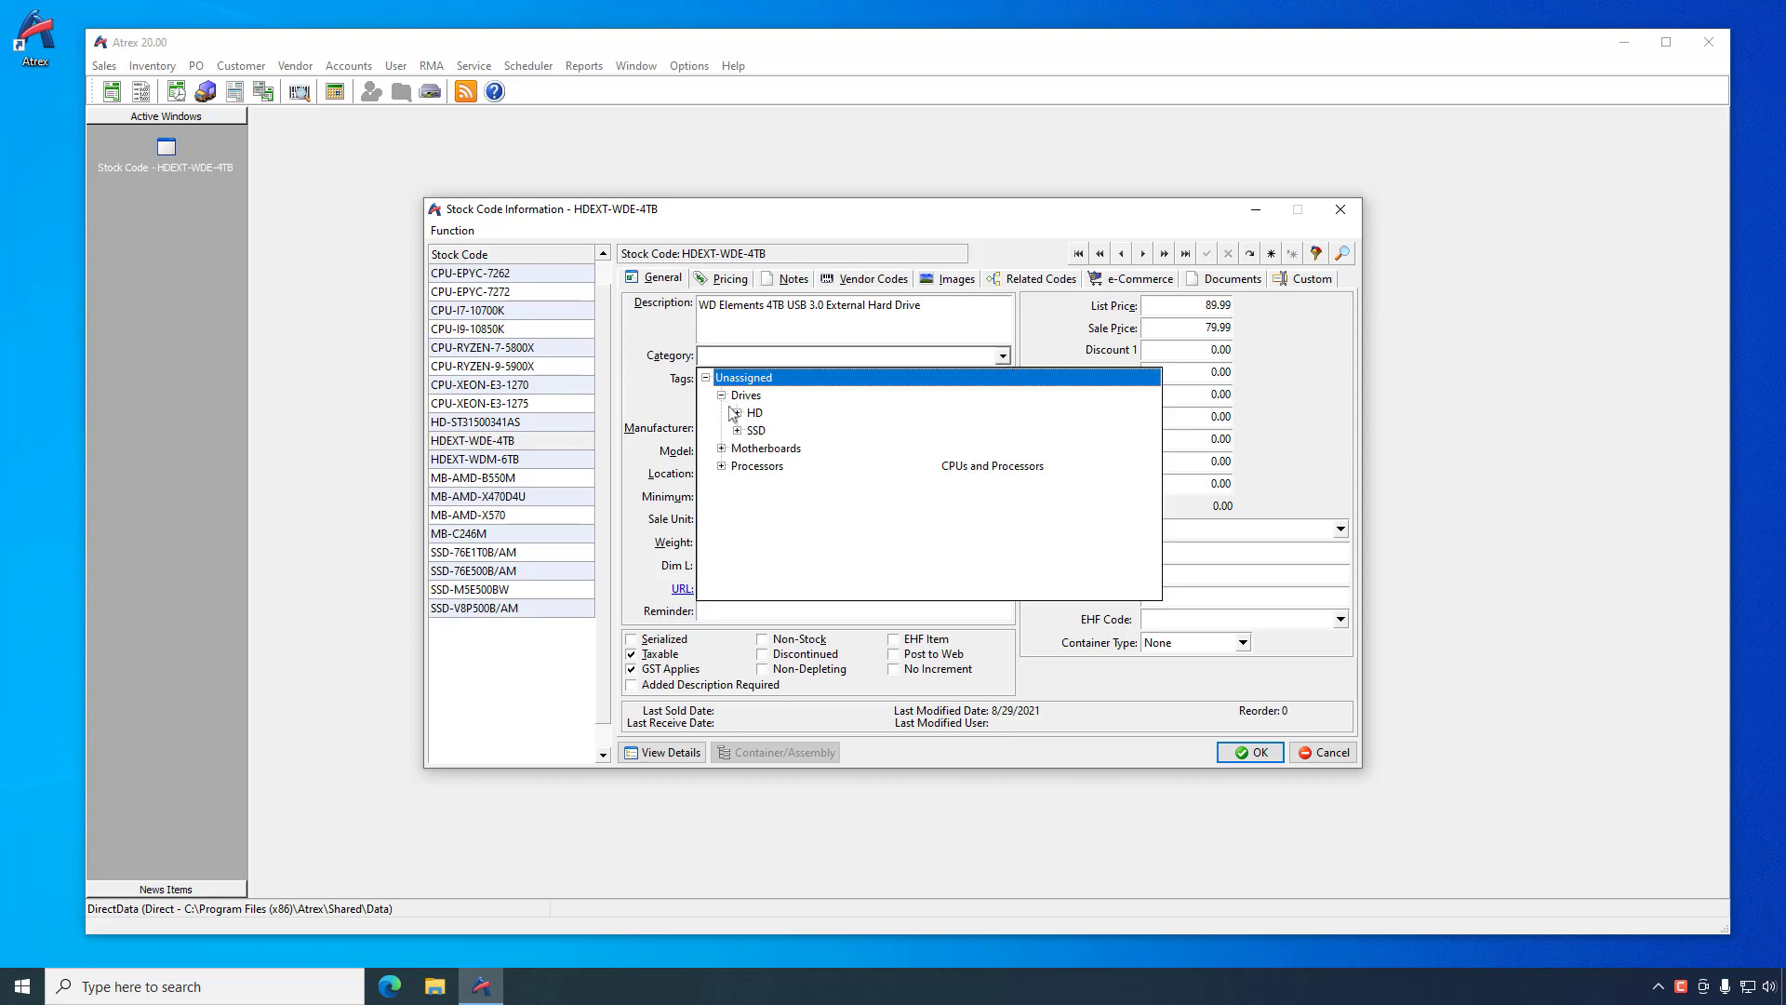
left_click(737, 413)
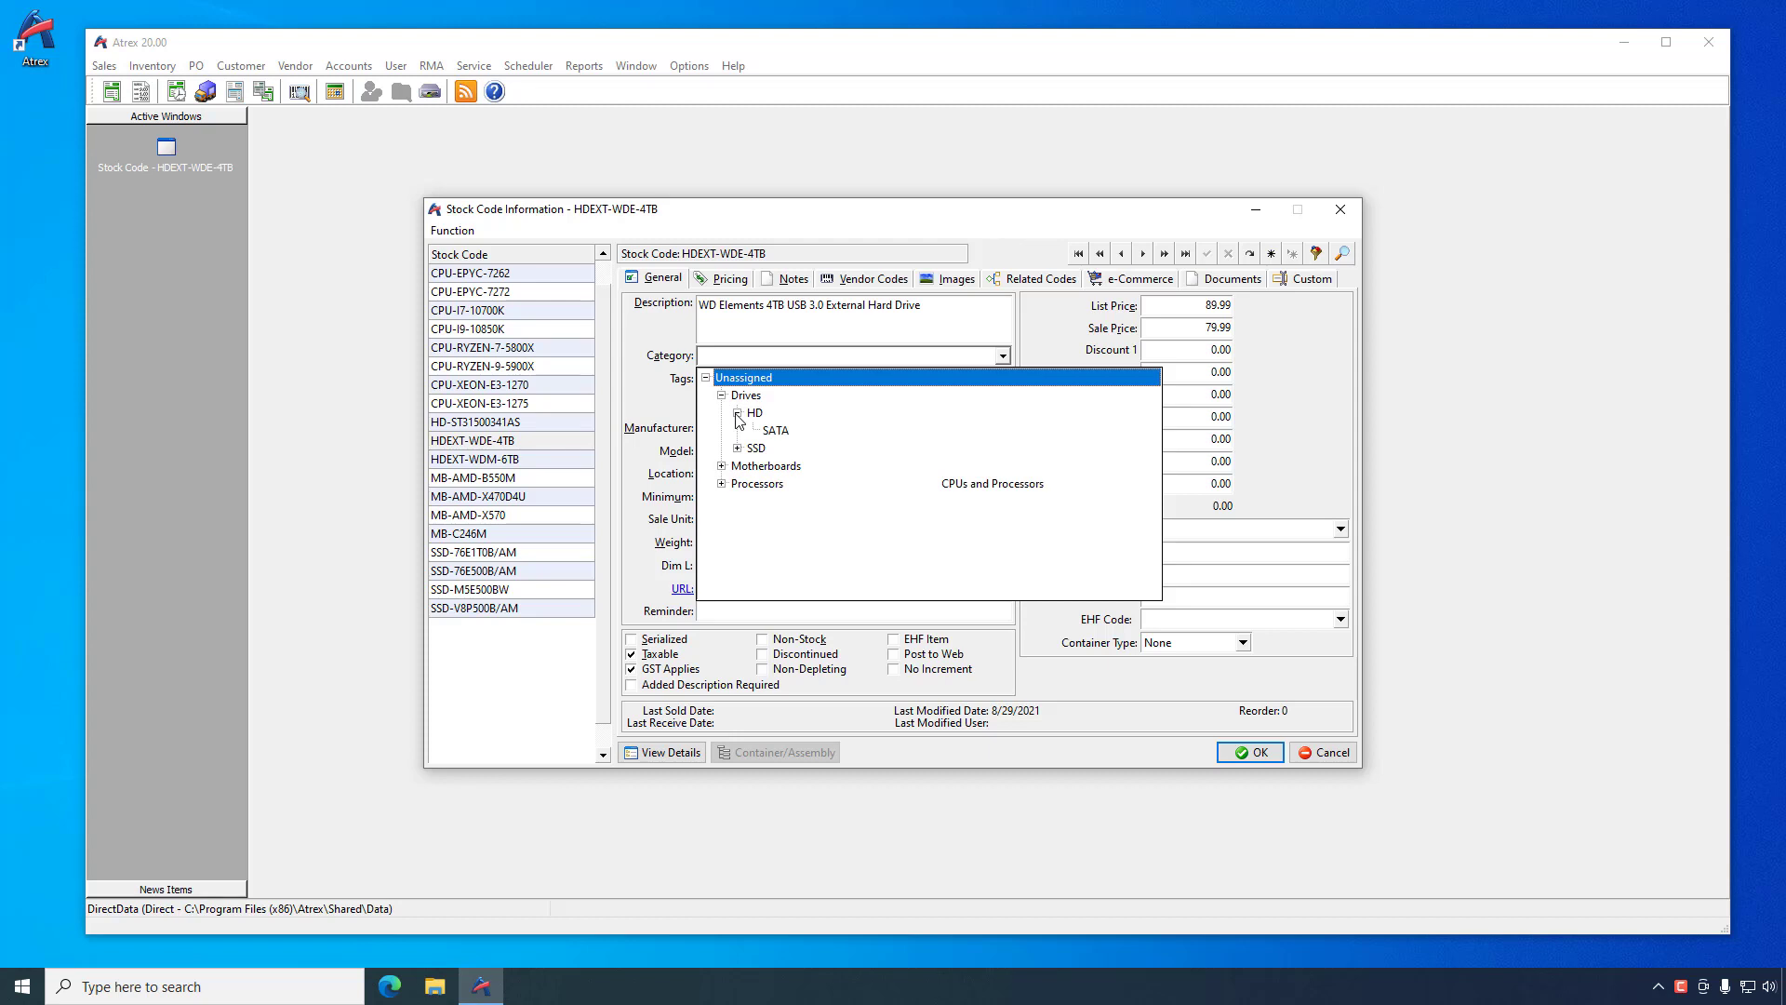
key("Escape")
- Add a USB subcategory under Drives in Category Maintenance and move it into the HD branch
left_click(456, 232)
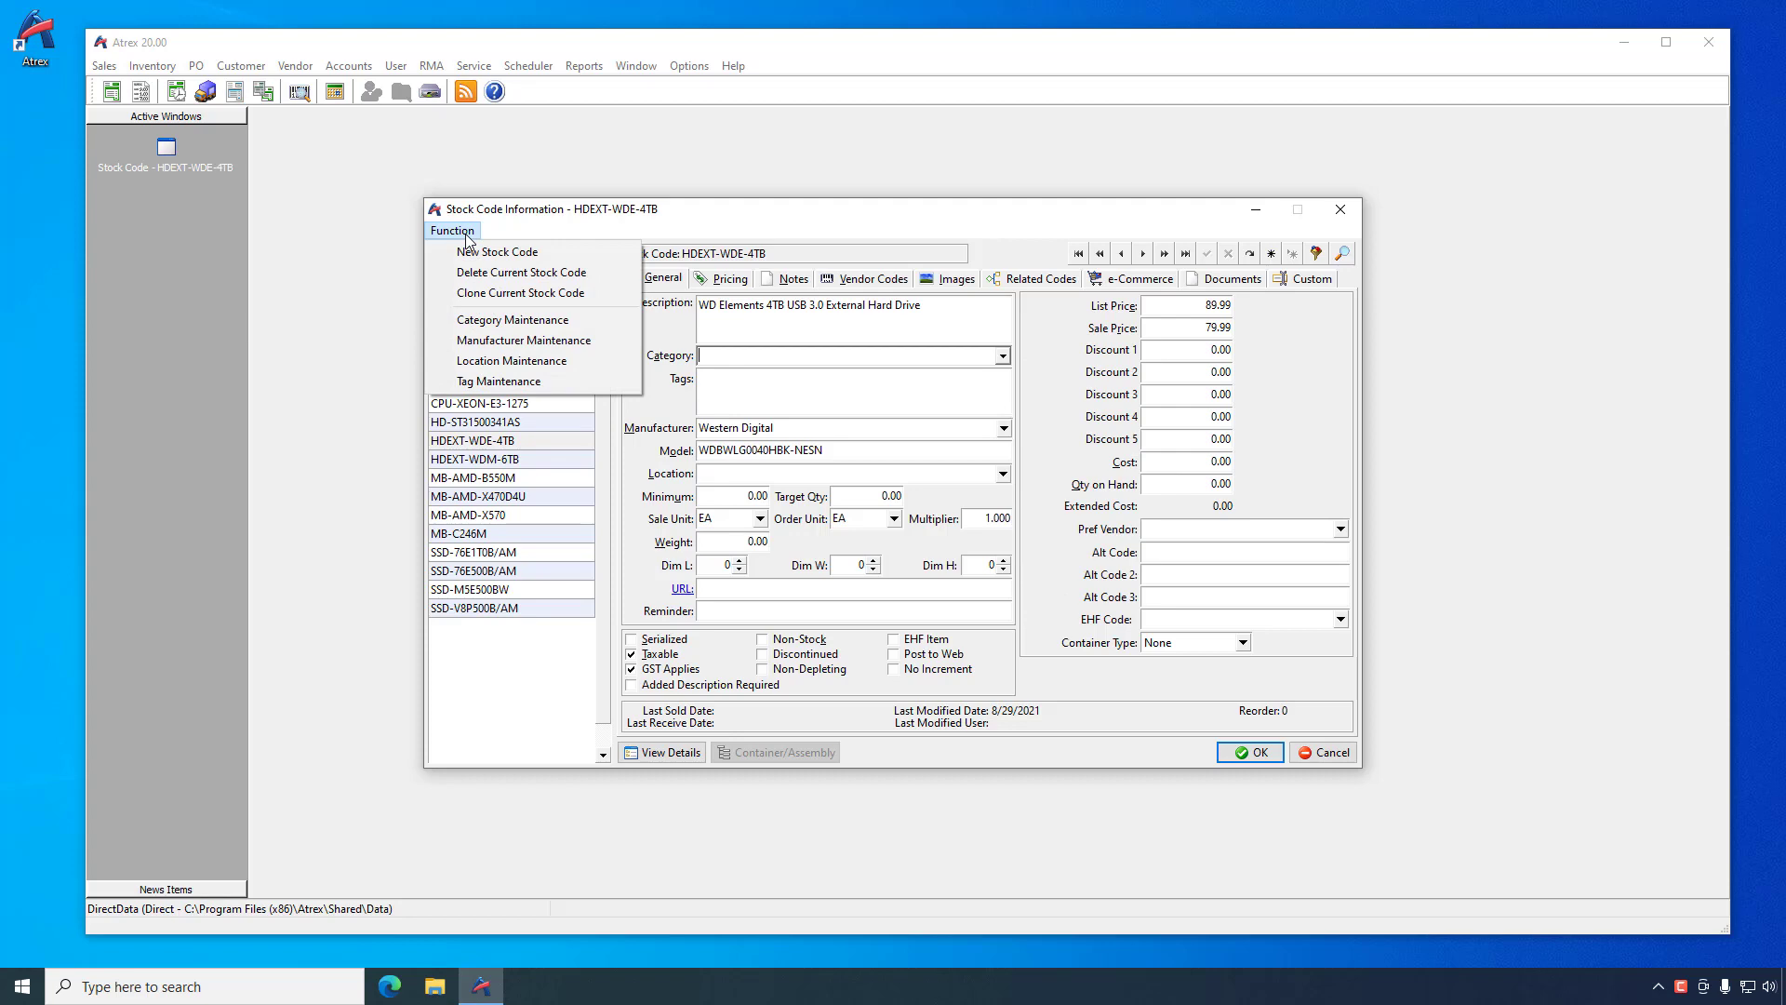
left_click(467, 320)
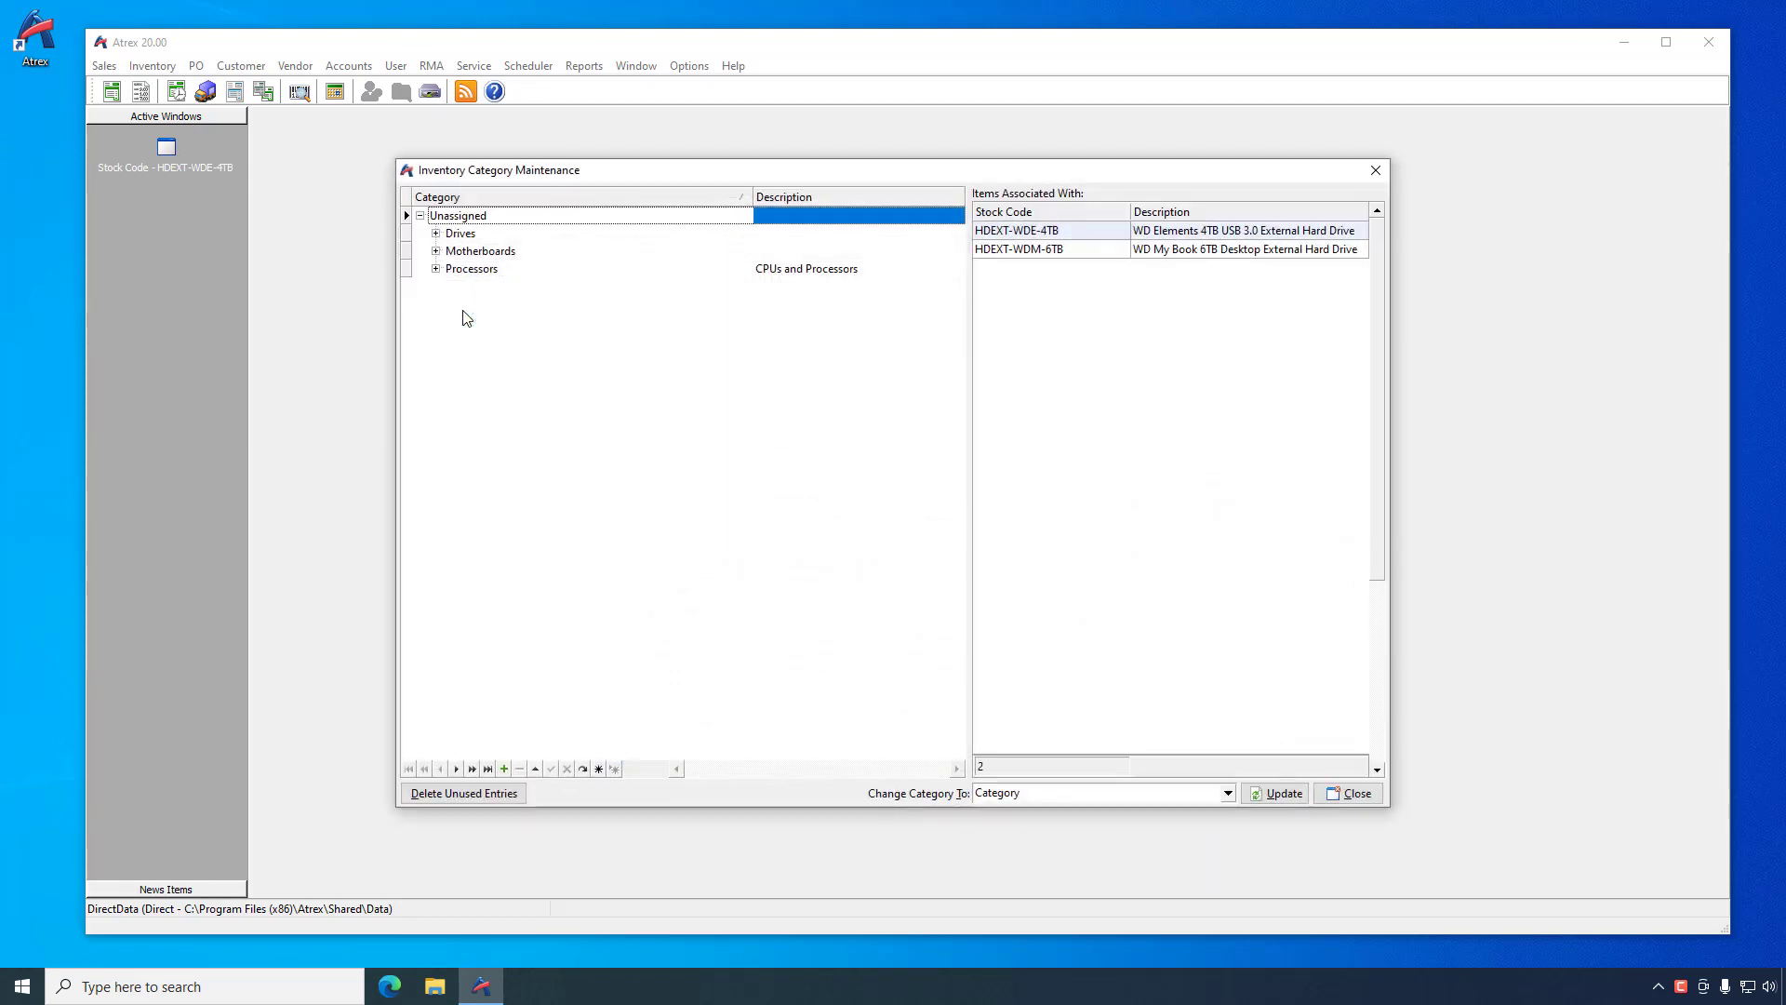
left_click(437, 233)
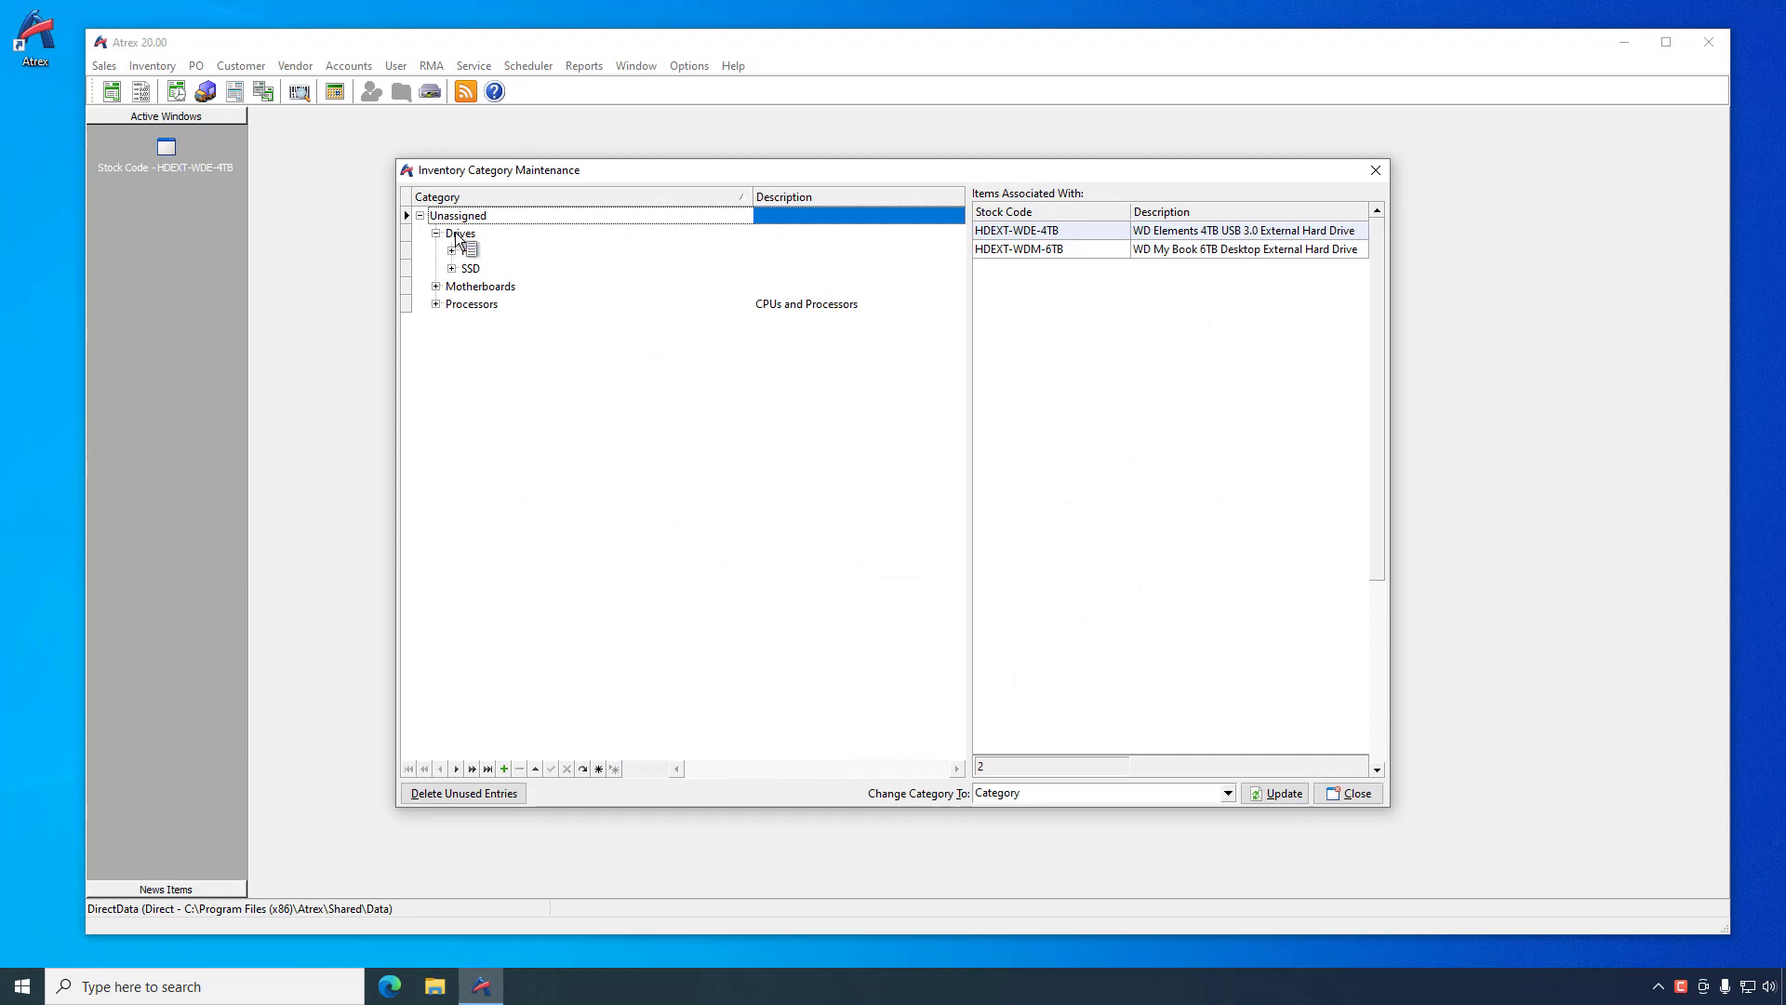
left_click(456, 234)
key("Insert")
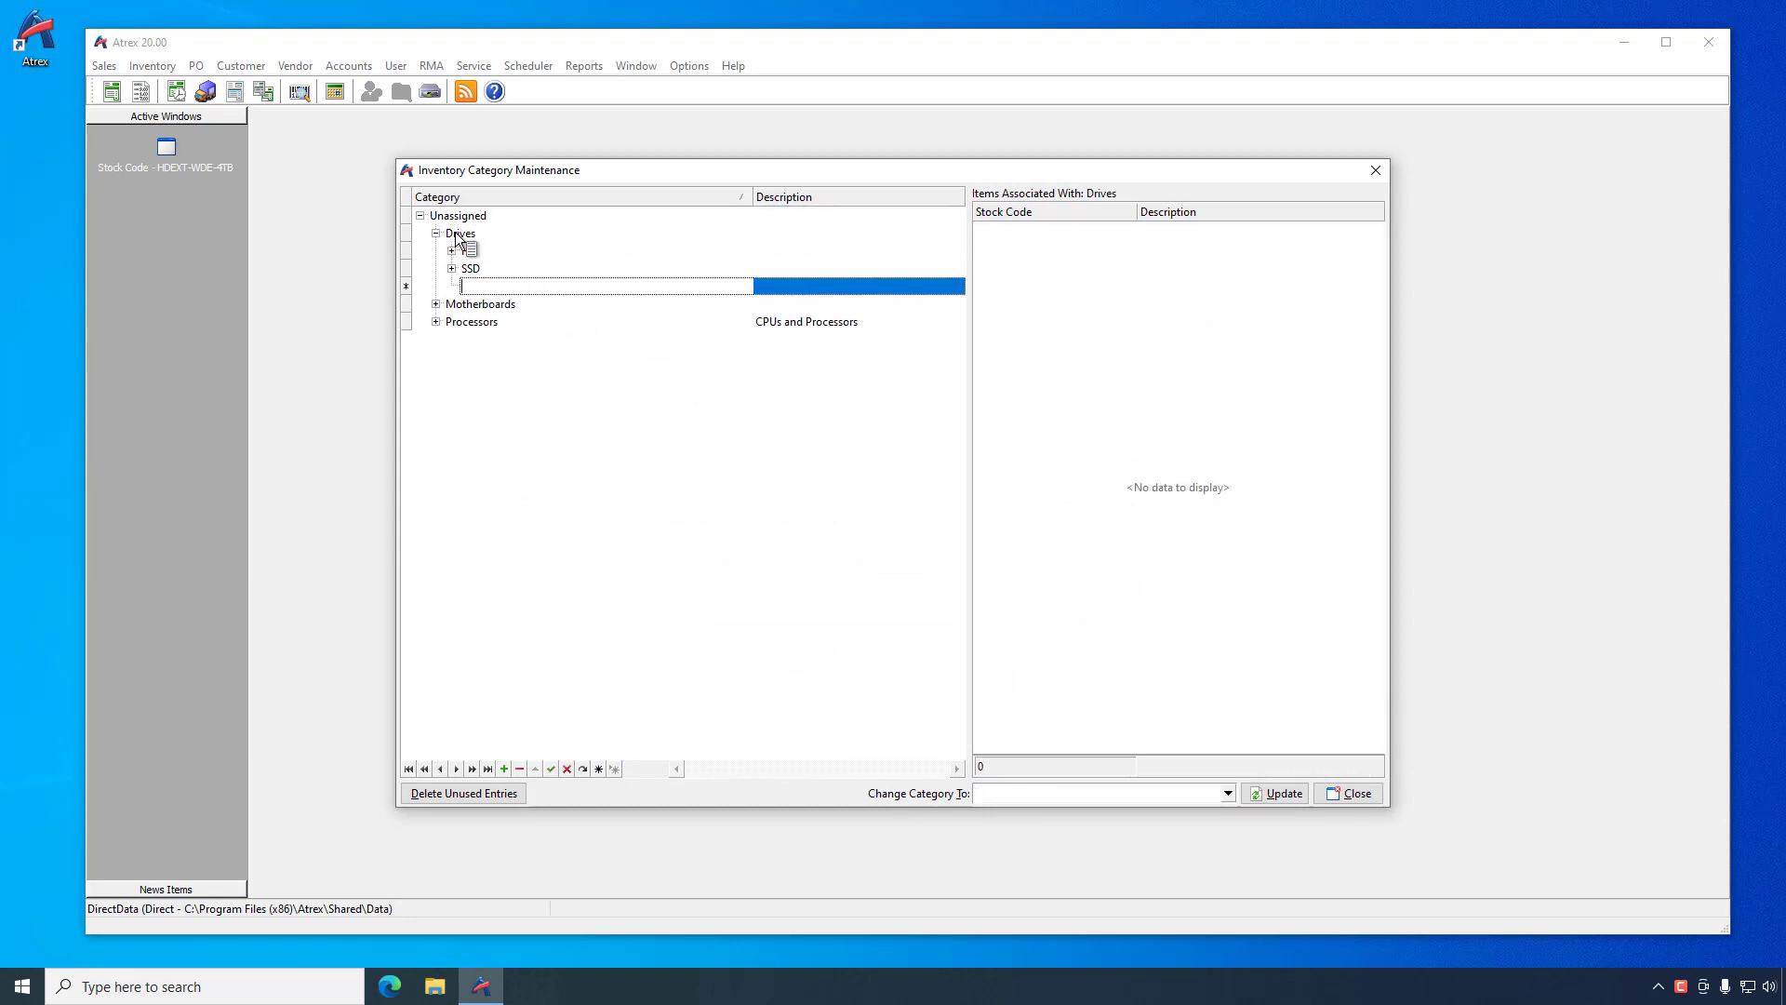
type("USB")
left_click(552, 768)
left_click(452, 252)
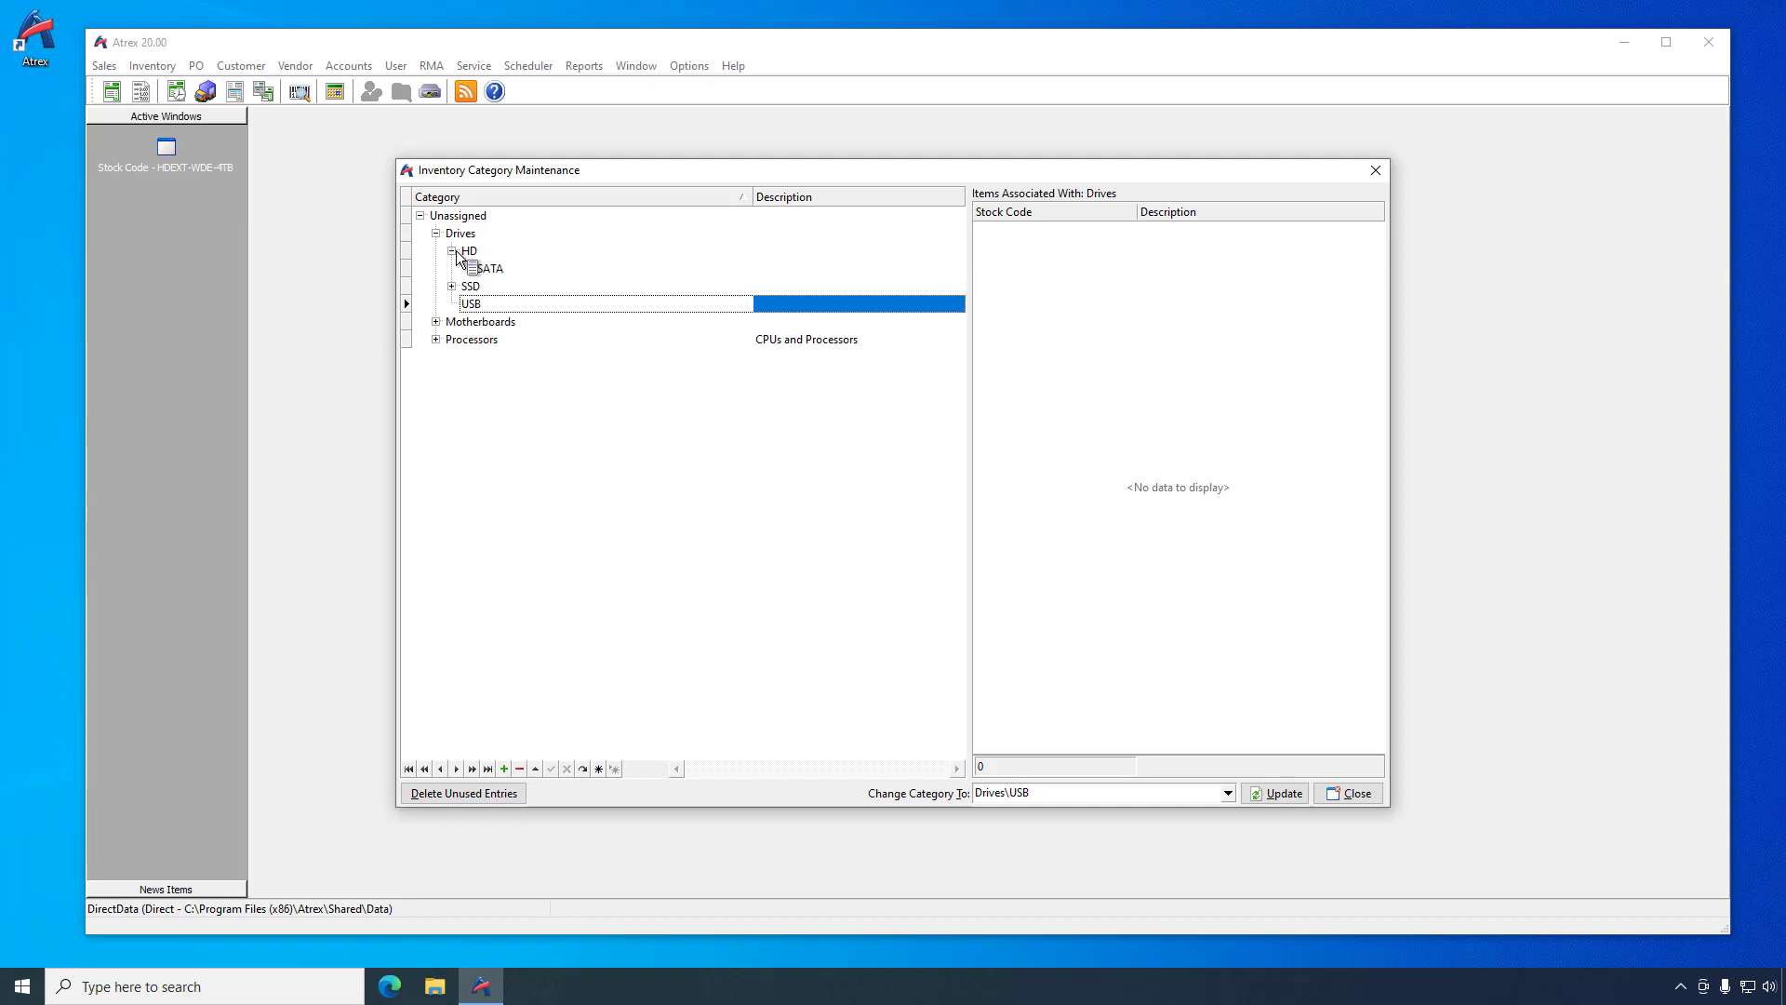
mouse_move(456, 257)
left_mouse_down()
mouse_move(476, 313)
mouse_move(474, 255)
left_mouse_up()
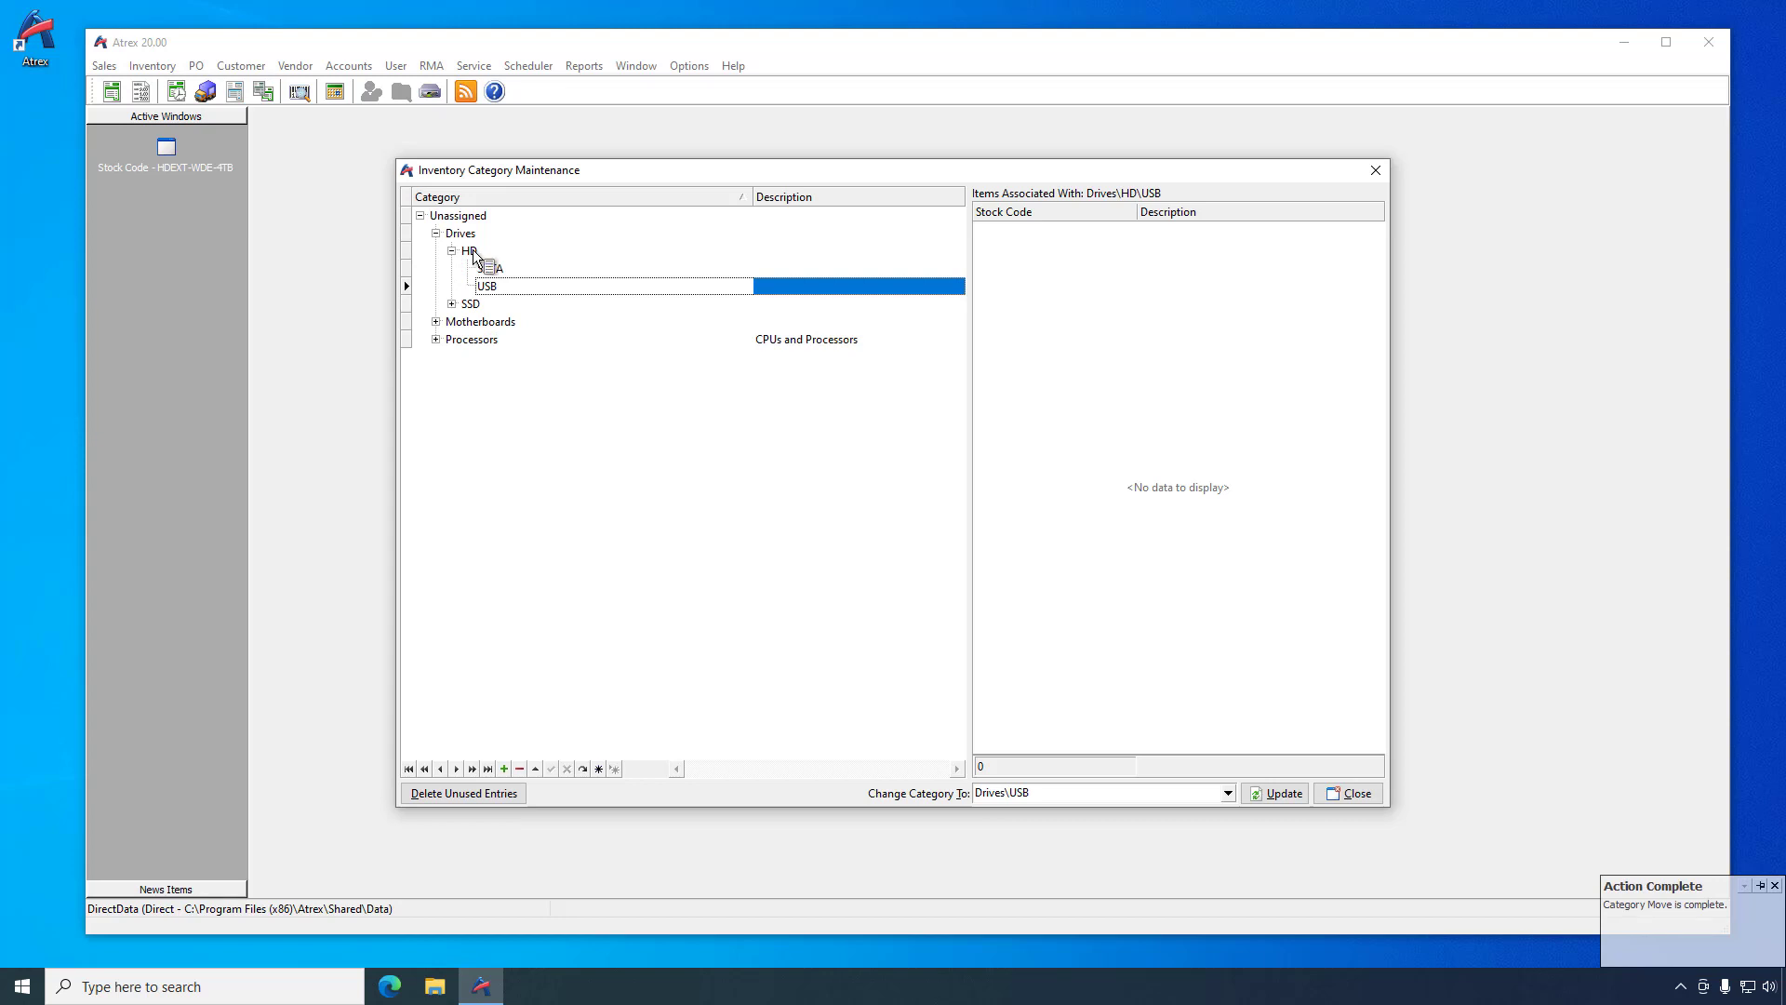
- Assign the unassigned item HDEXT-WDM-6TB to the USB category under HD and close Category Maintenance
left_click(470, 221)
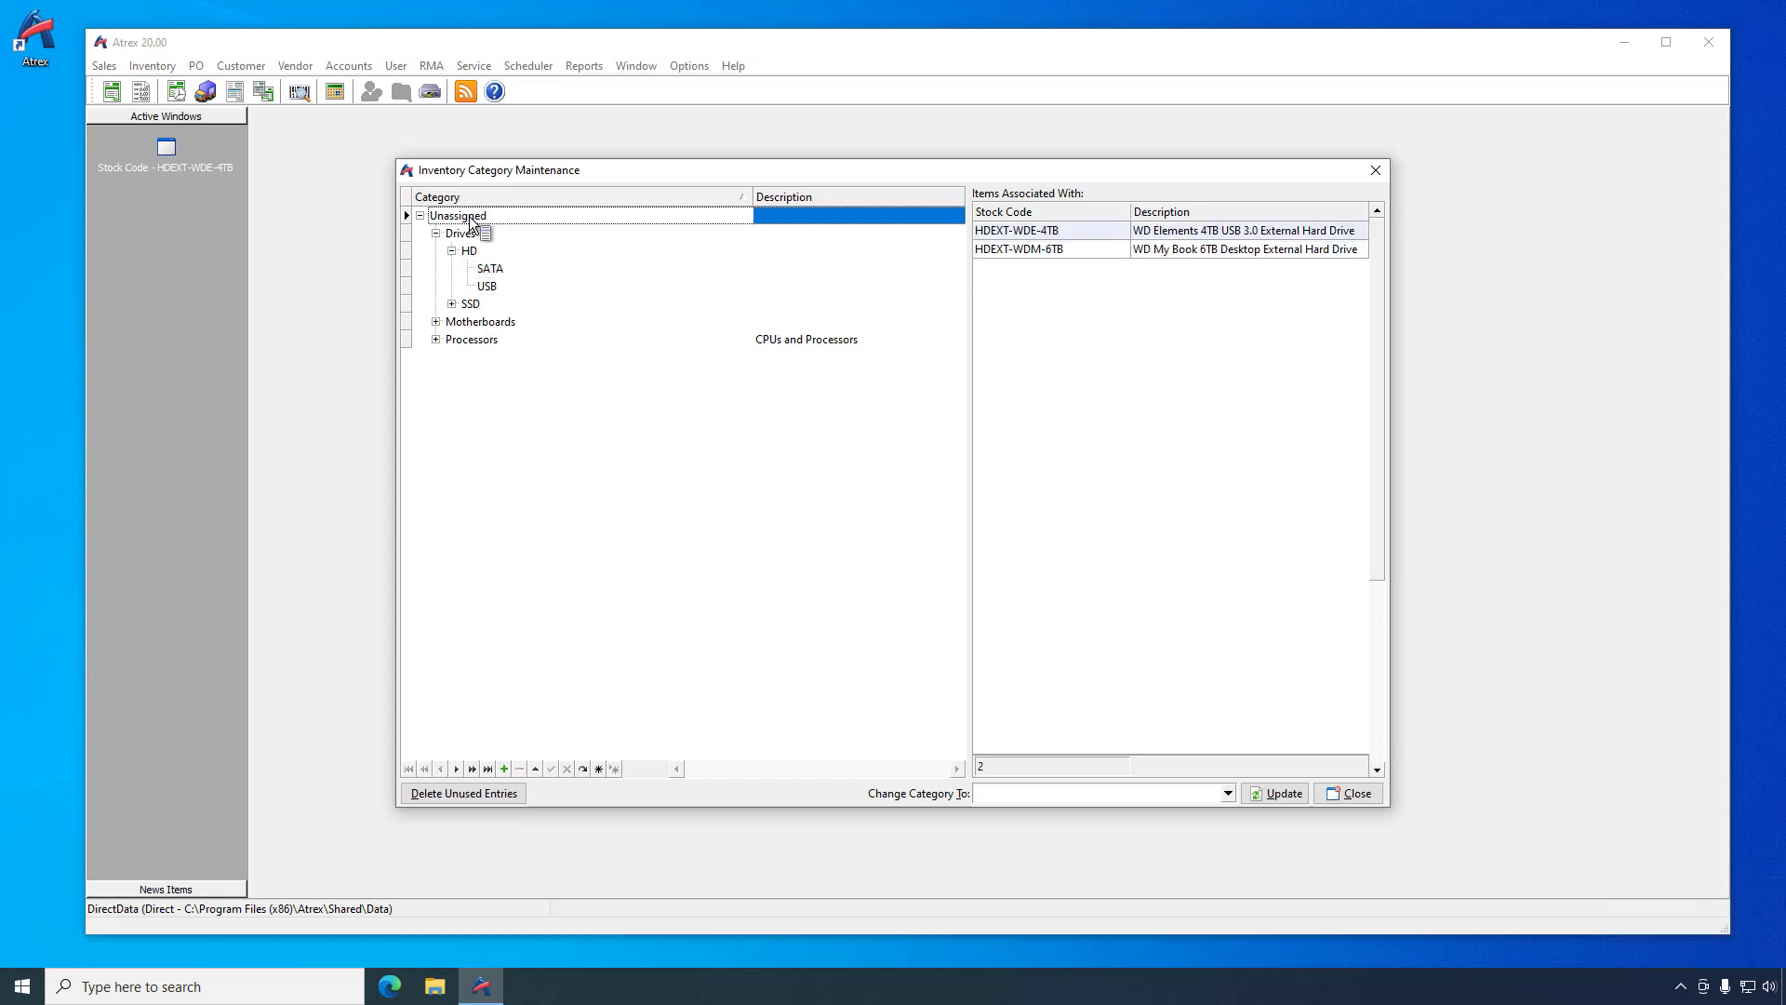
left_click(1020, 251)
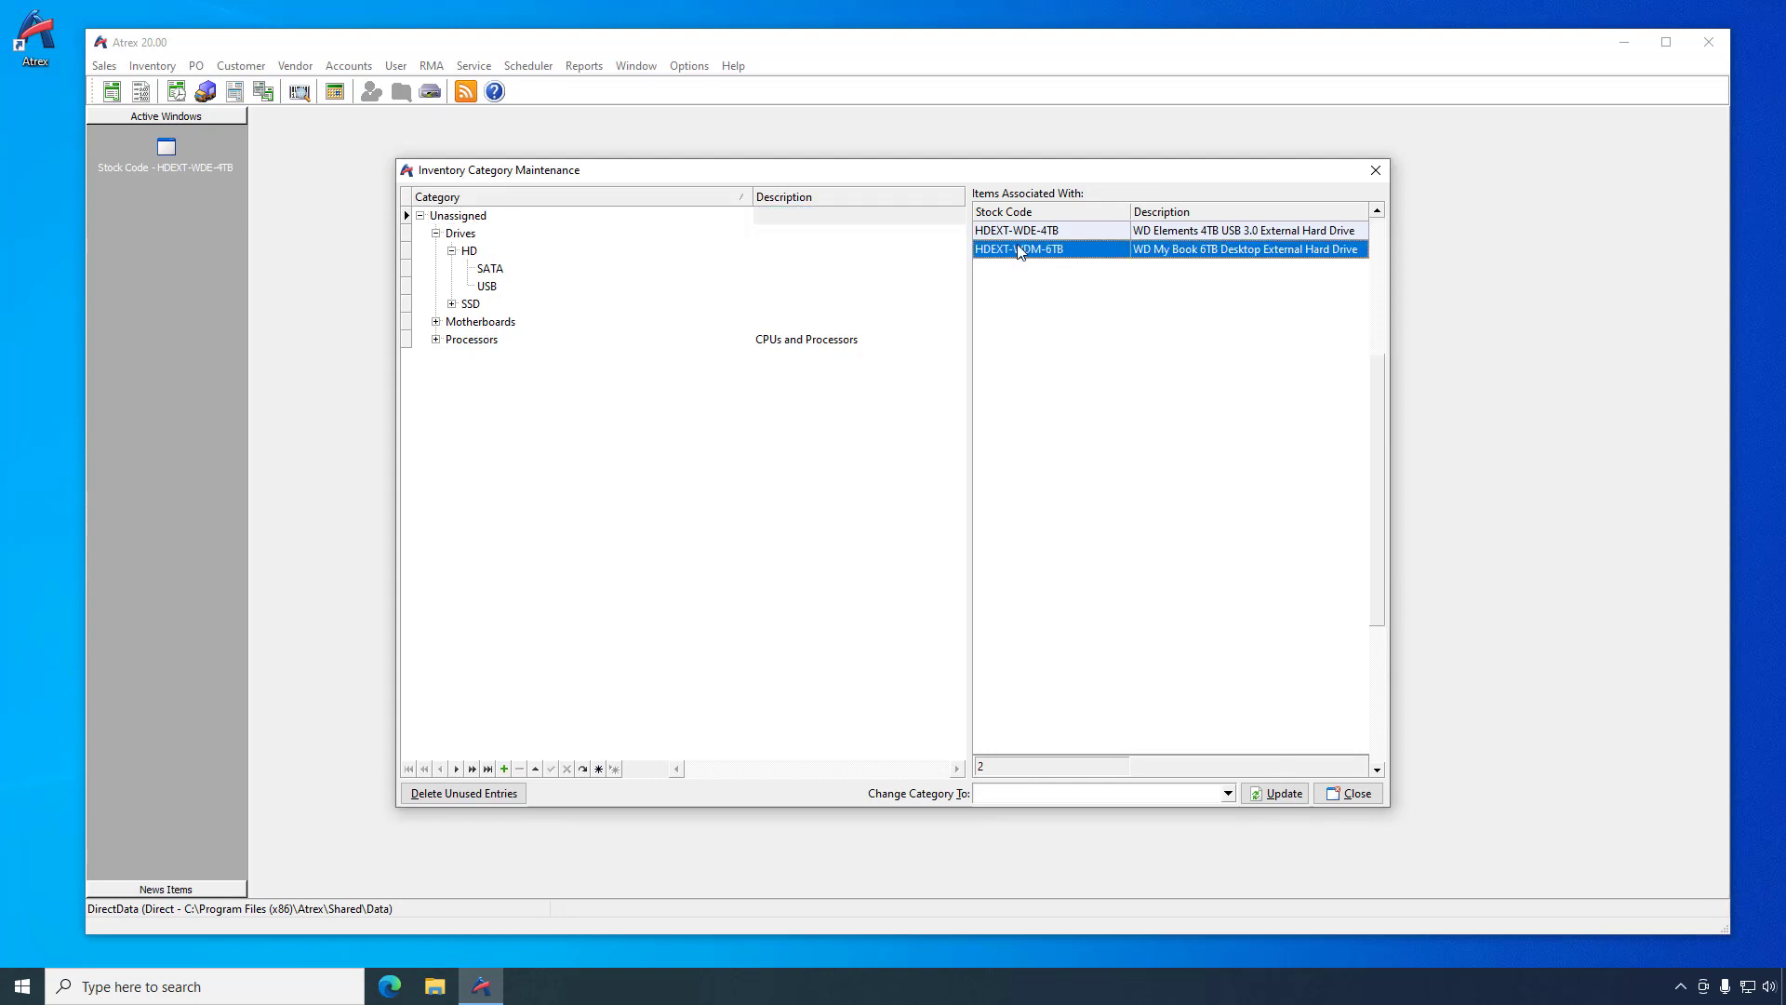
left_click_drag(1021, 251, 496, 289)
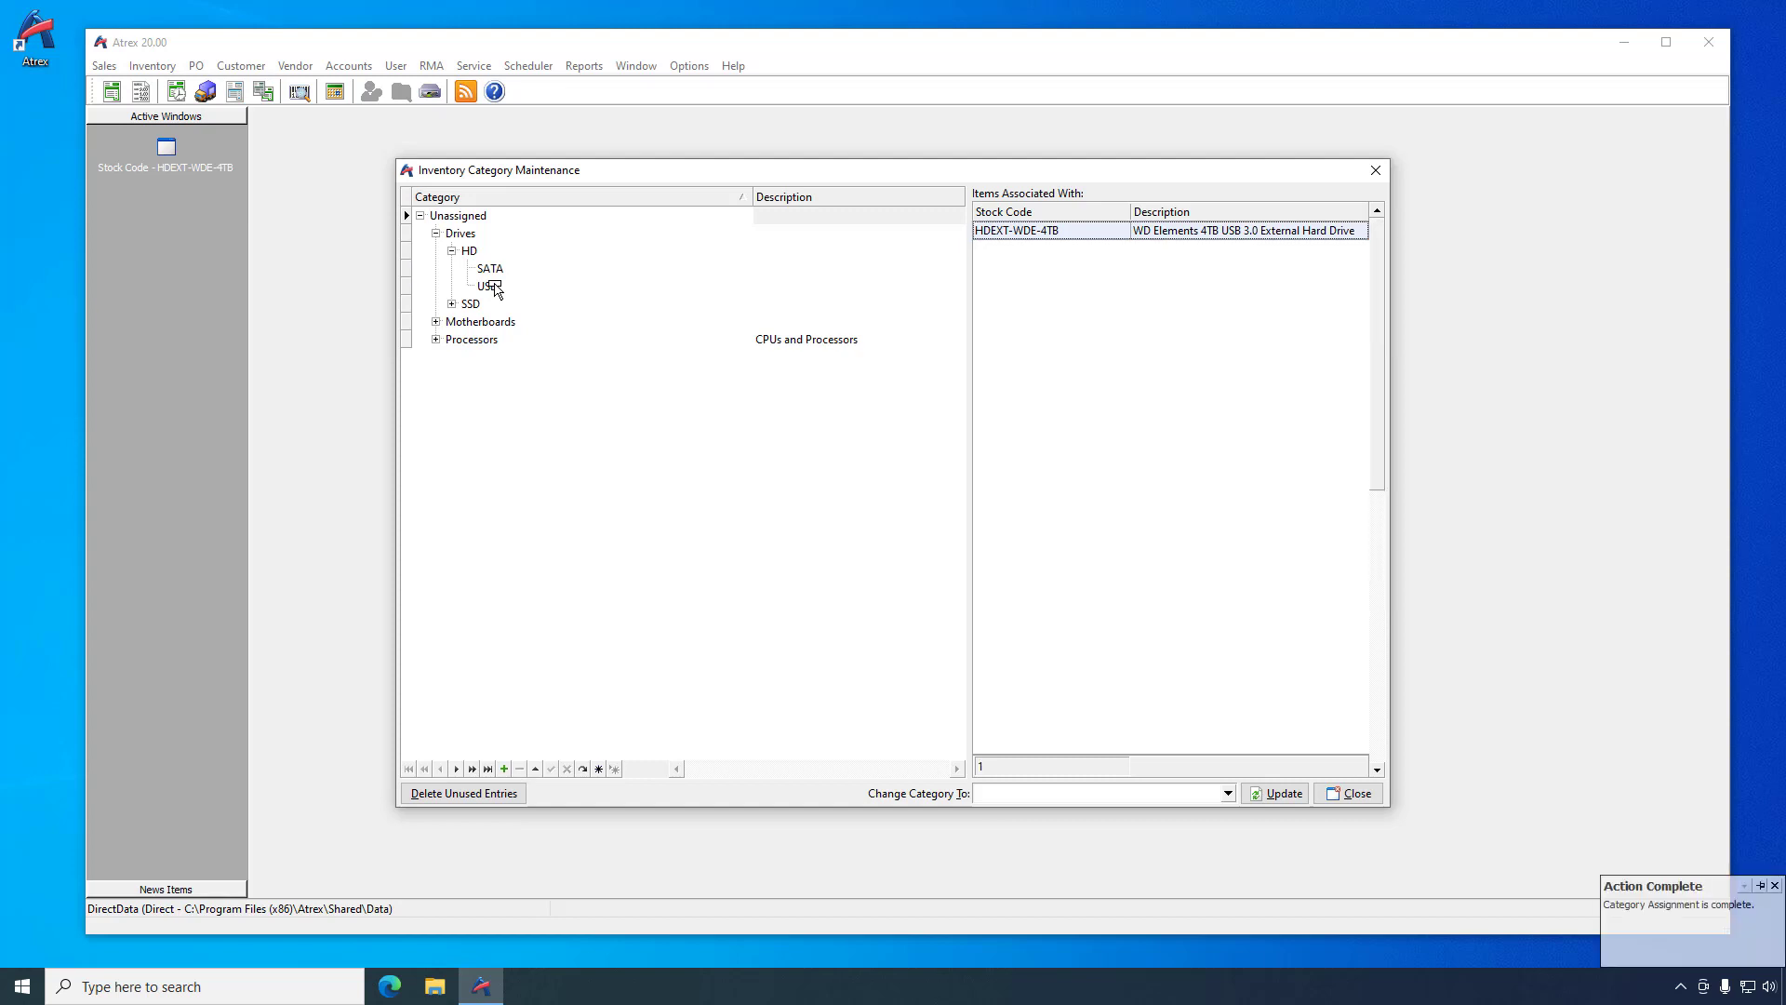
left_click(1349, 794)
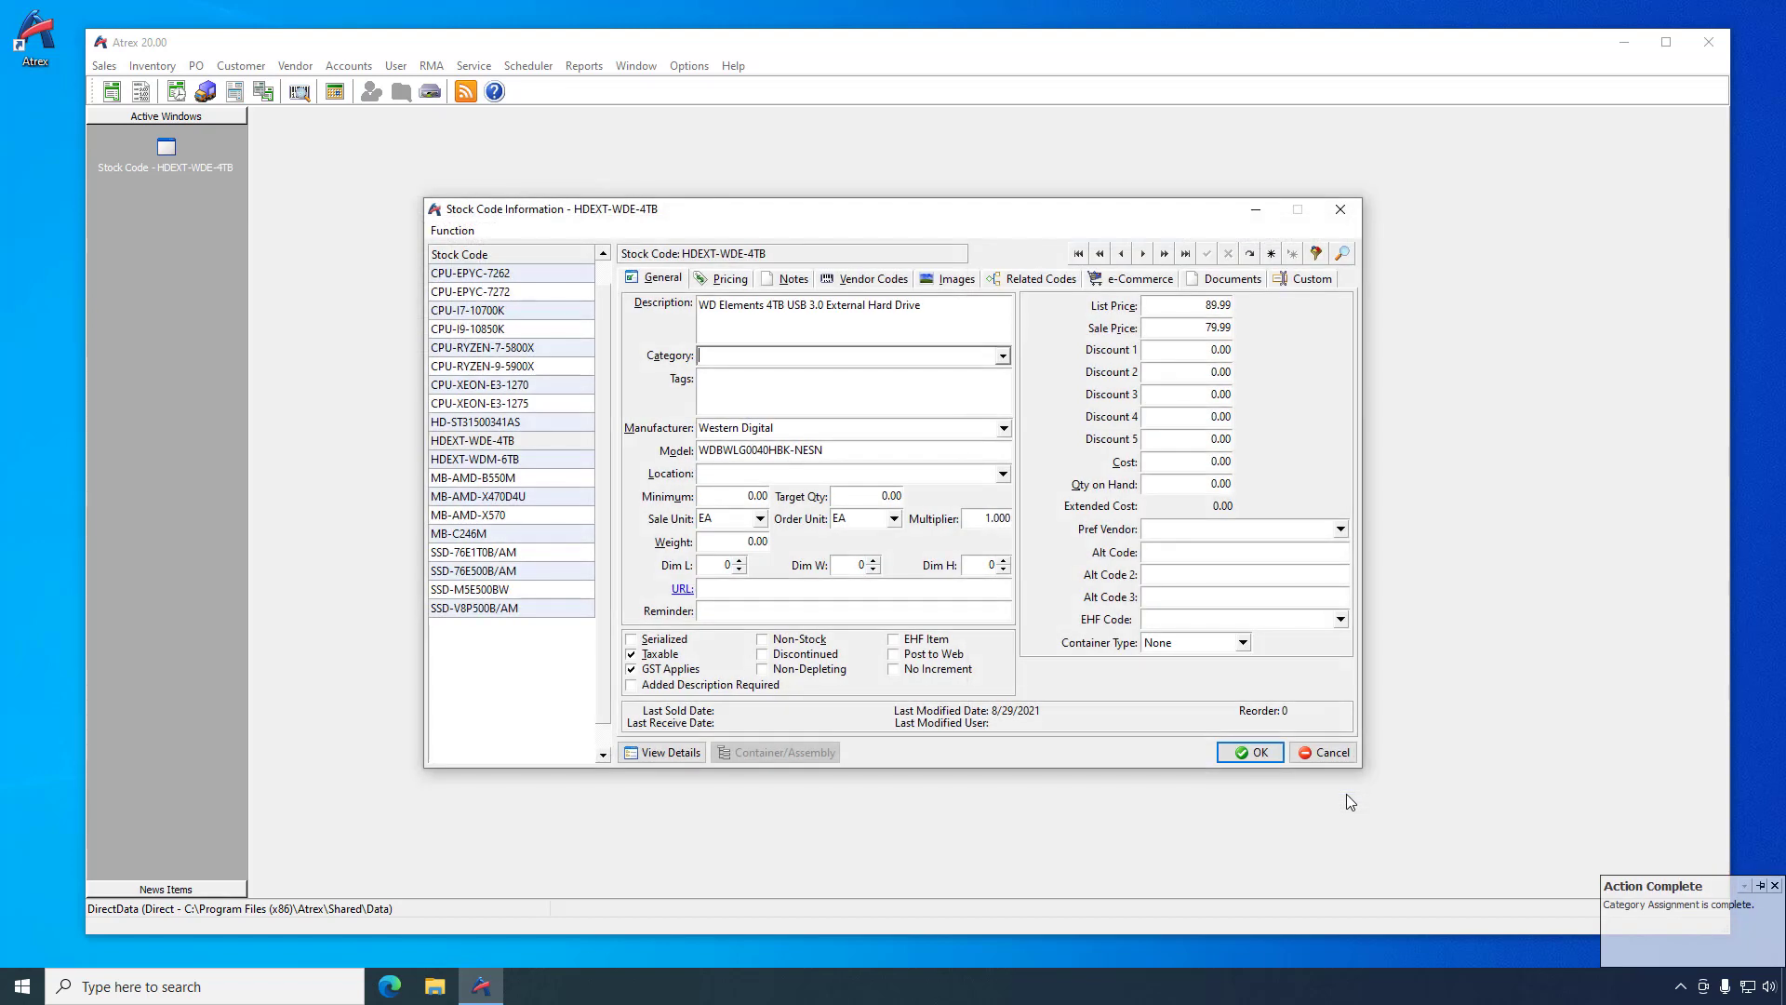
- Set the category of stock code HDEXT-WDE-4TB to Drives\HD\USB and save the record
left_click(1003, 357)
left_click(722, 395)
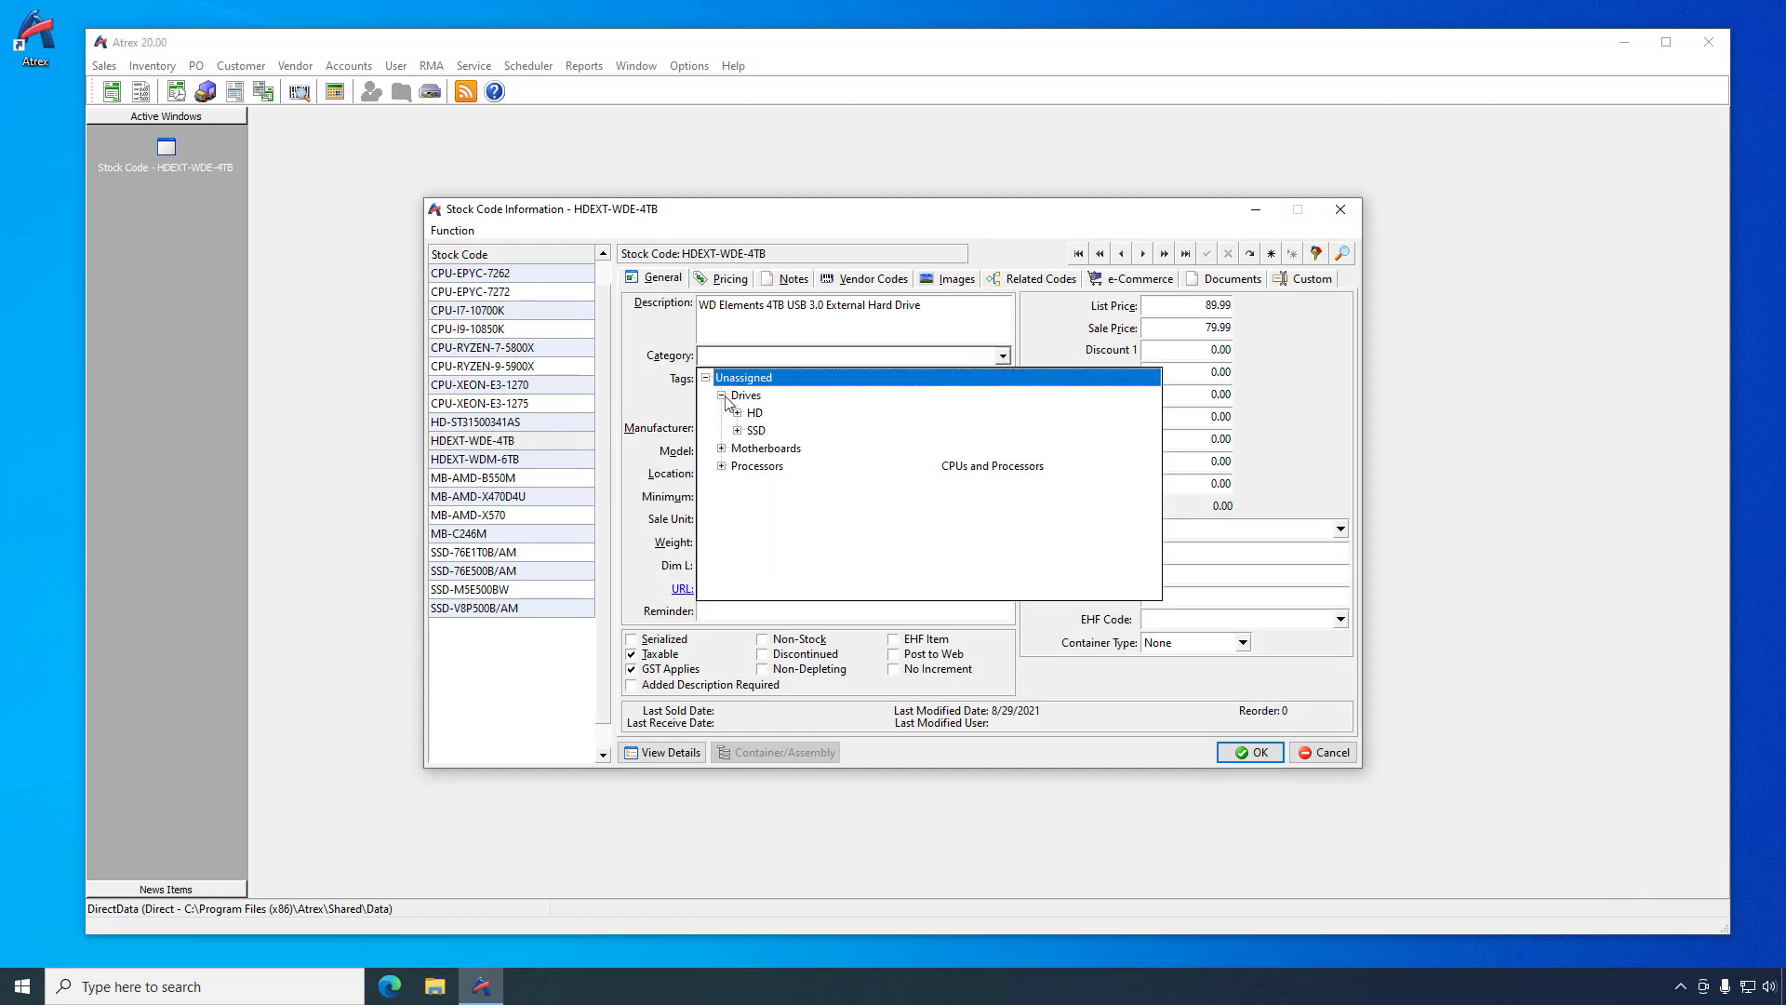
left_click(736, 414)
left_click(773, 447)
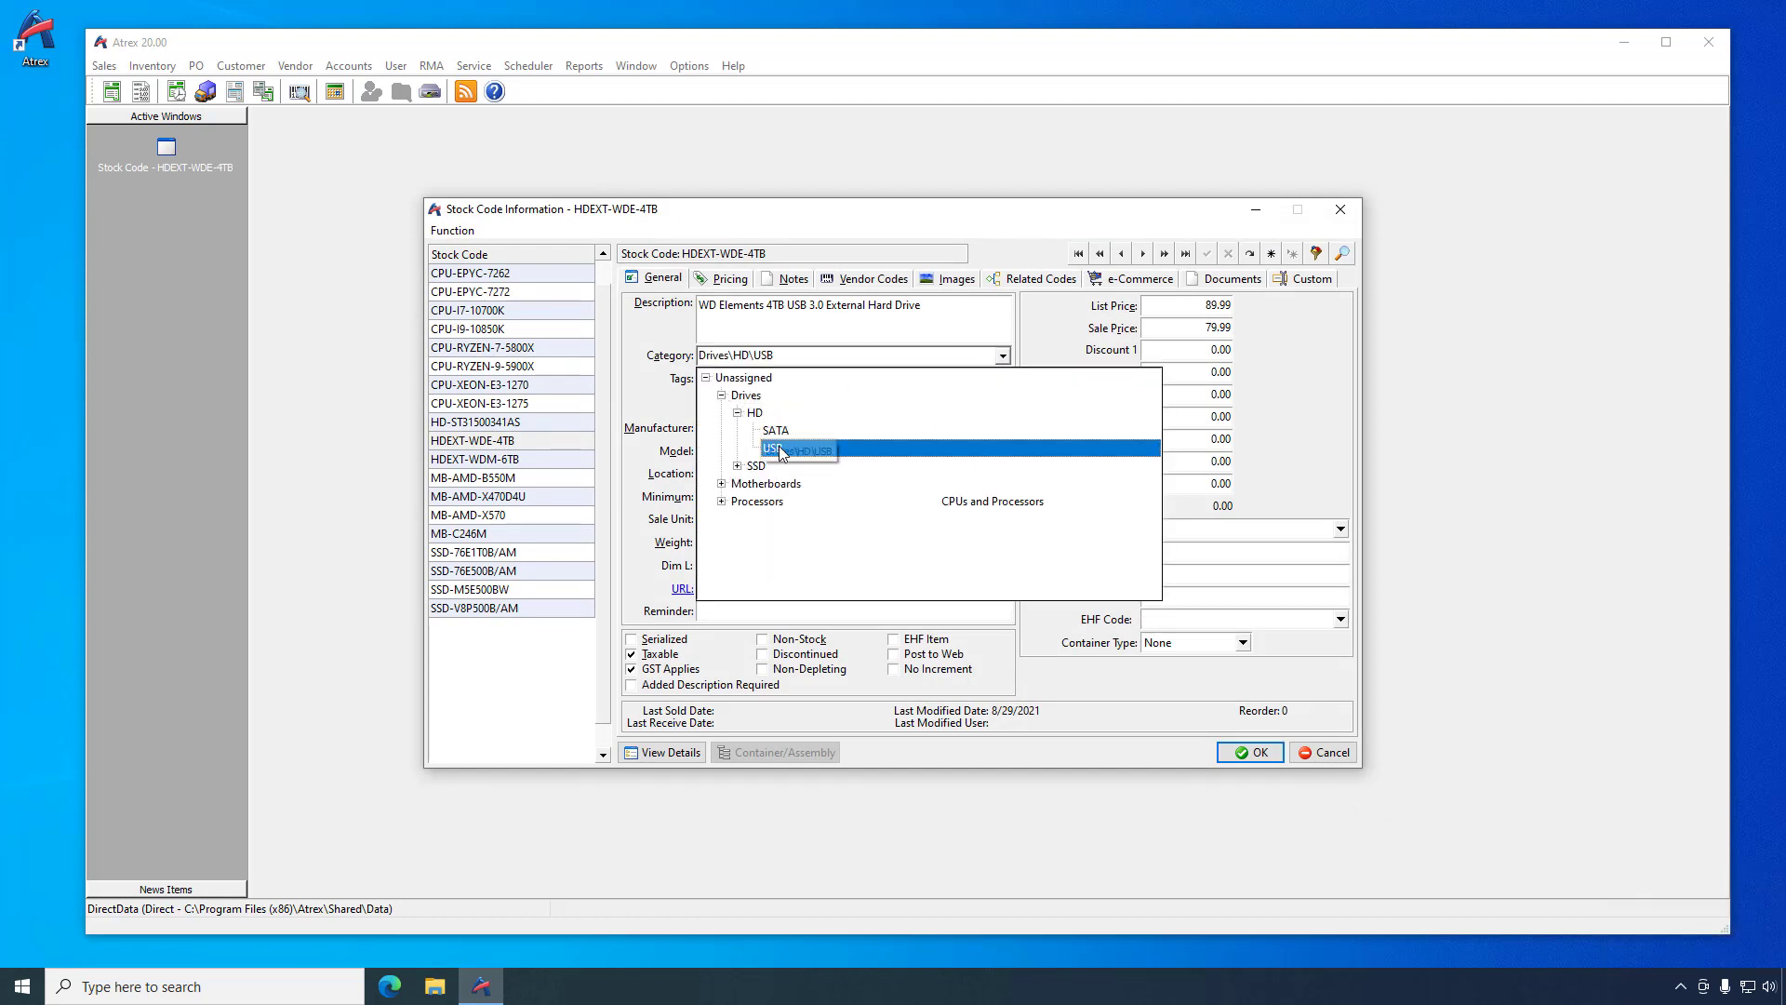
left_click(776, 448)
left_click(1208, 256)
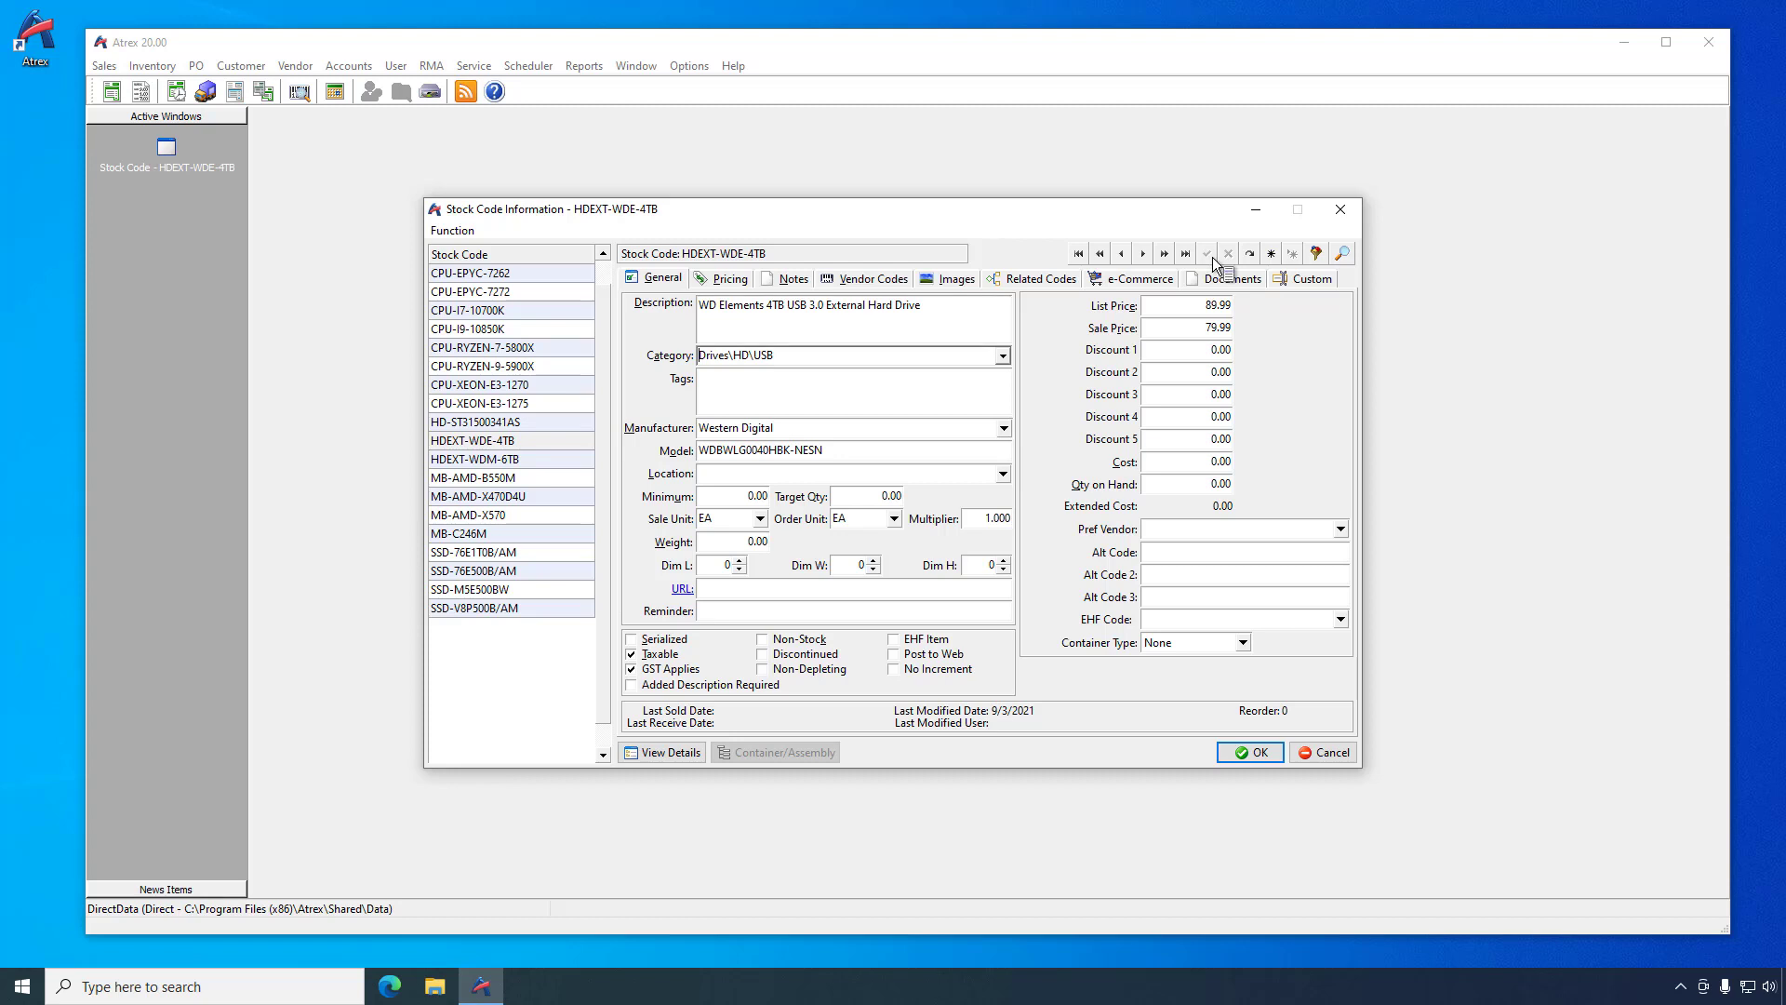
- Search the notes of stock code MB-AMD-X570 for HDMI
left_click(485, 515)
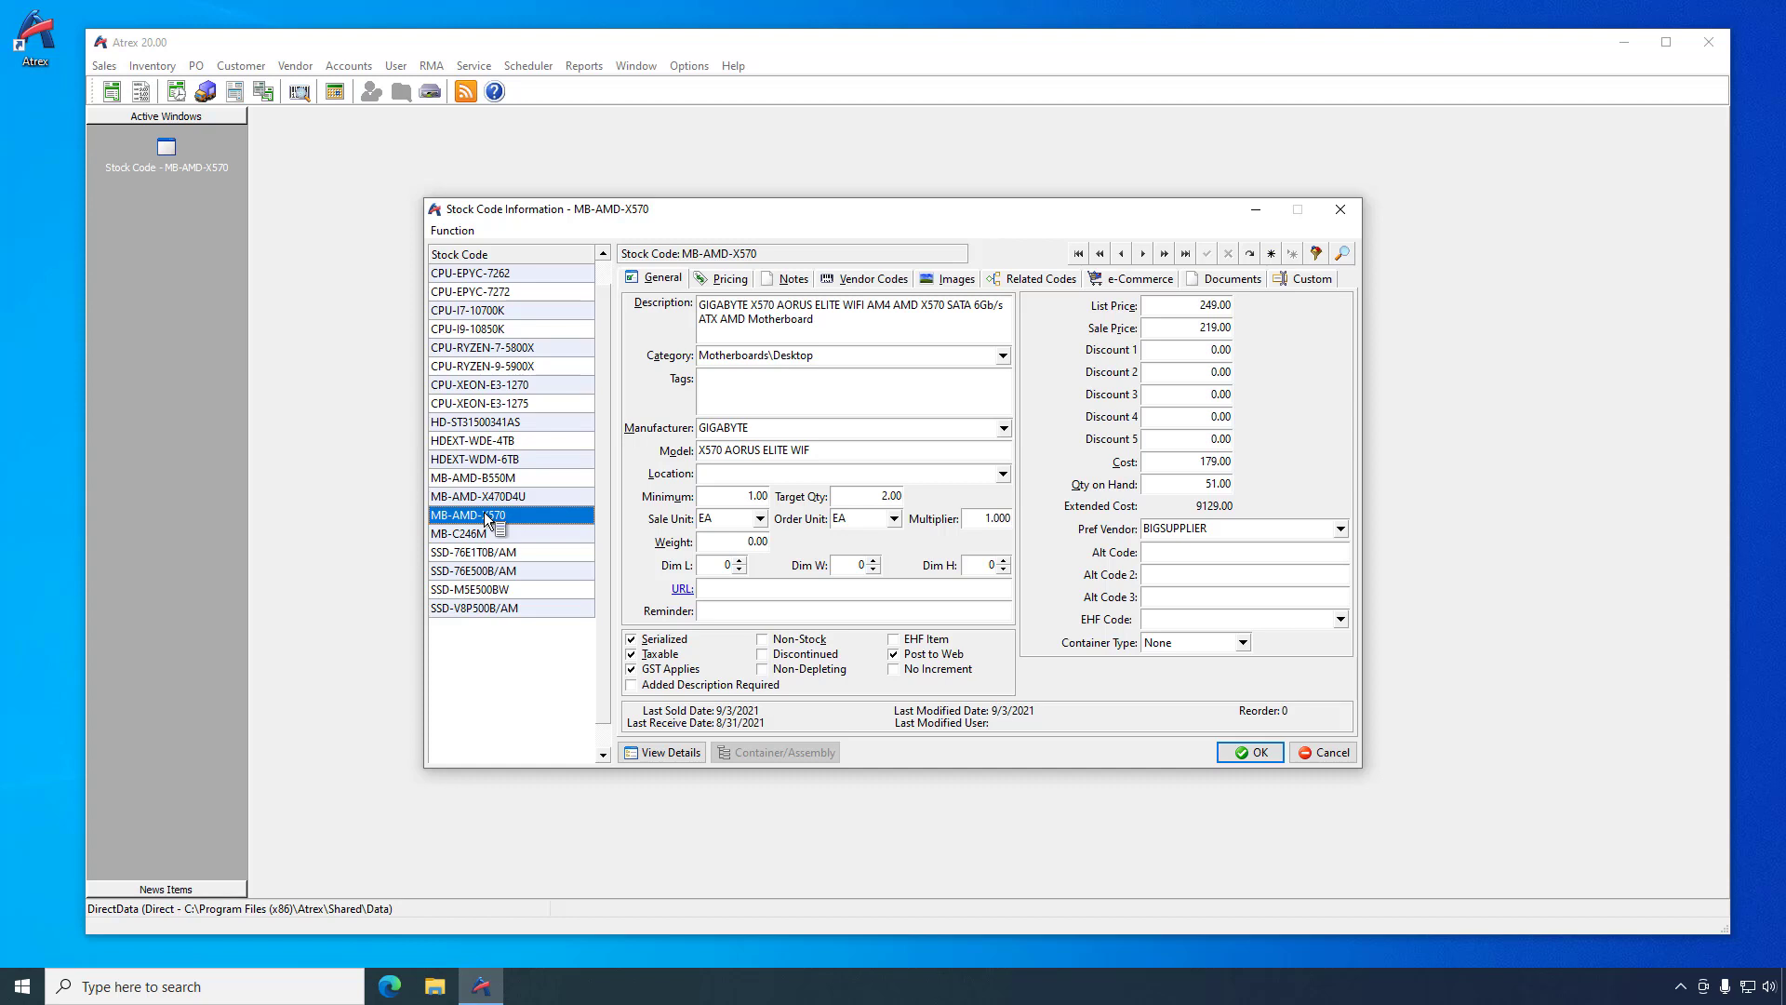
left_click(800, 283)
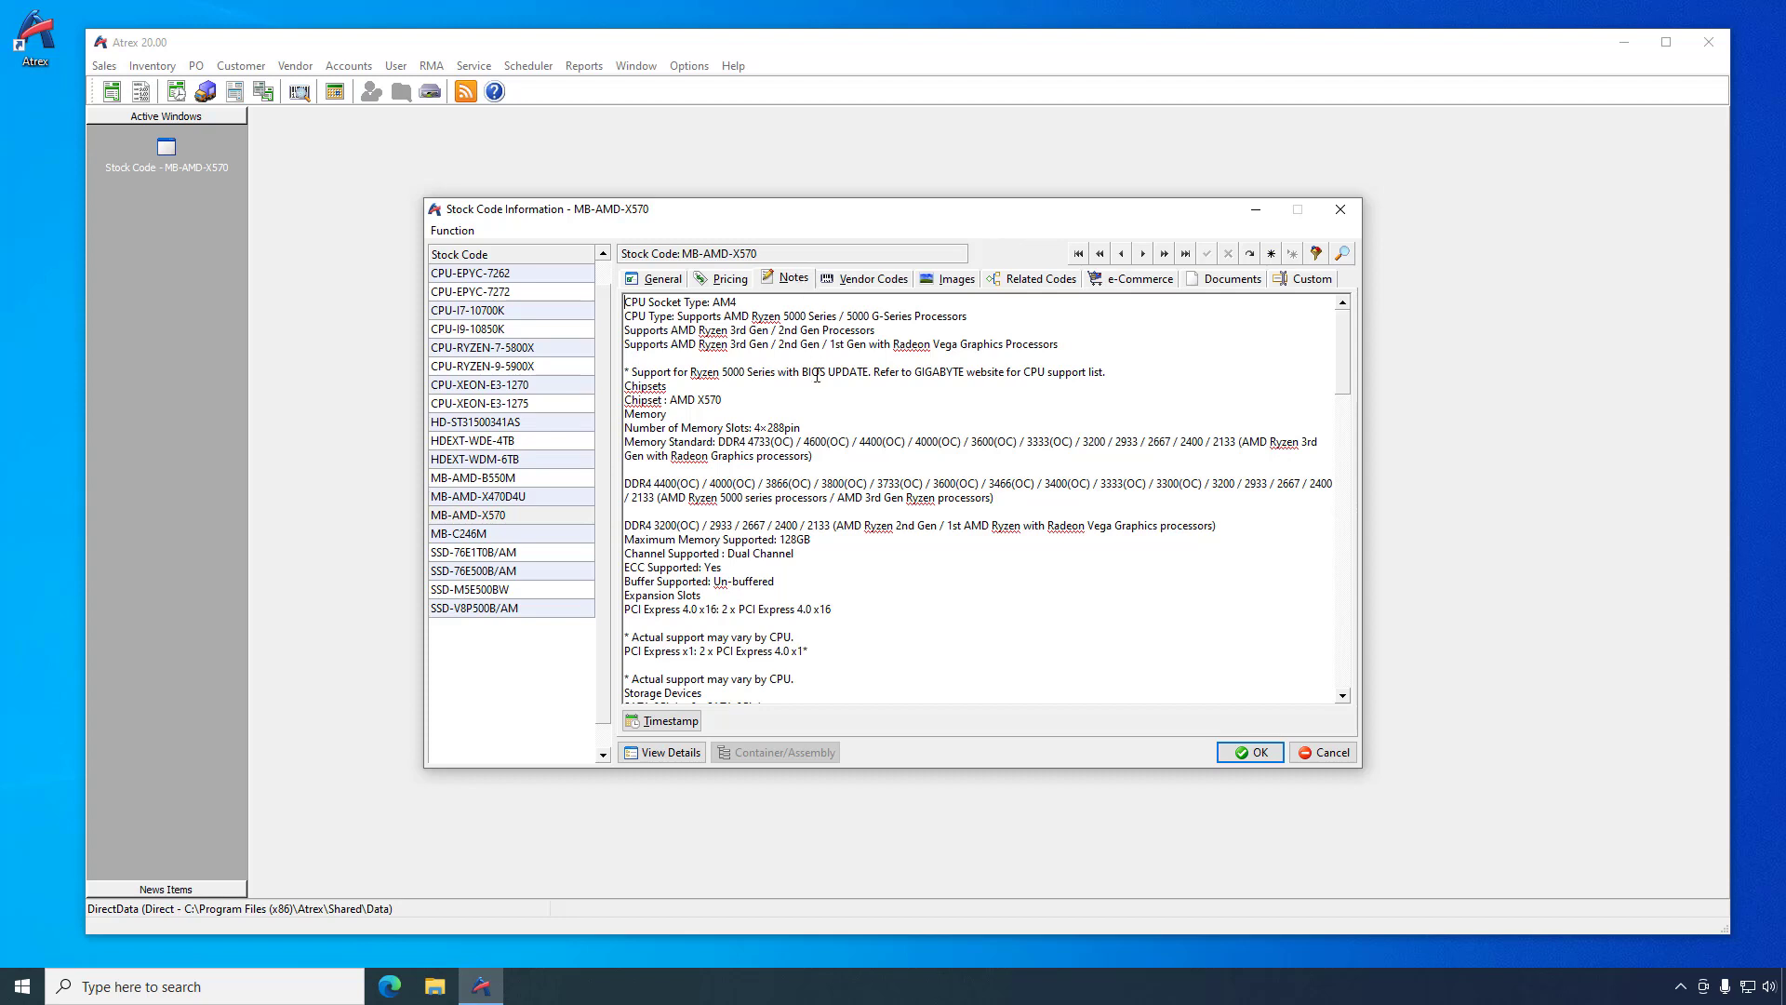
key("ctrl+f")
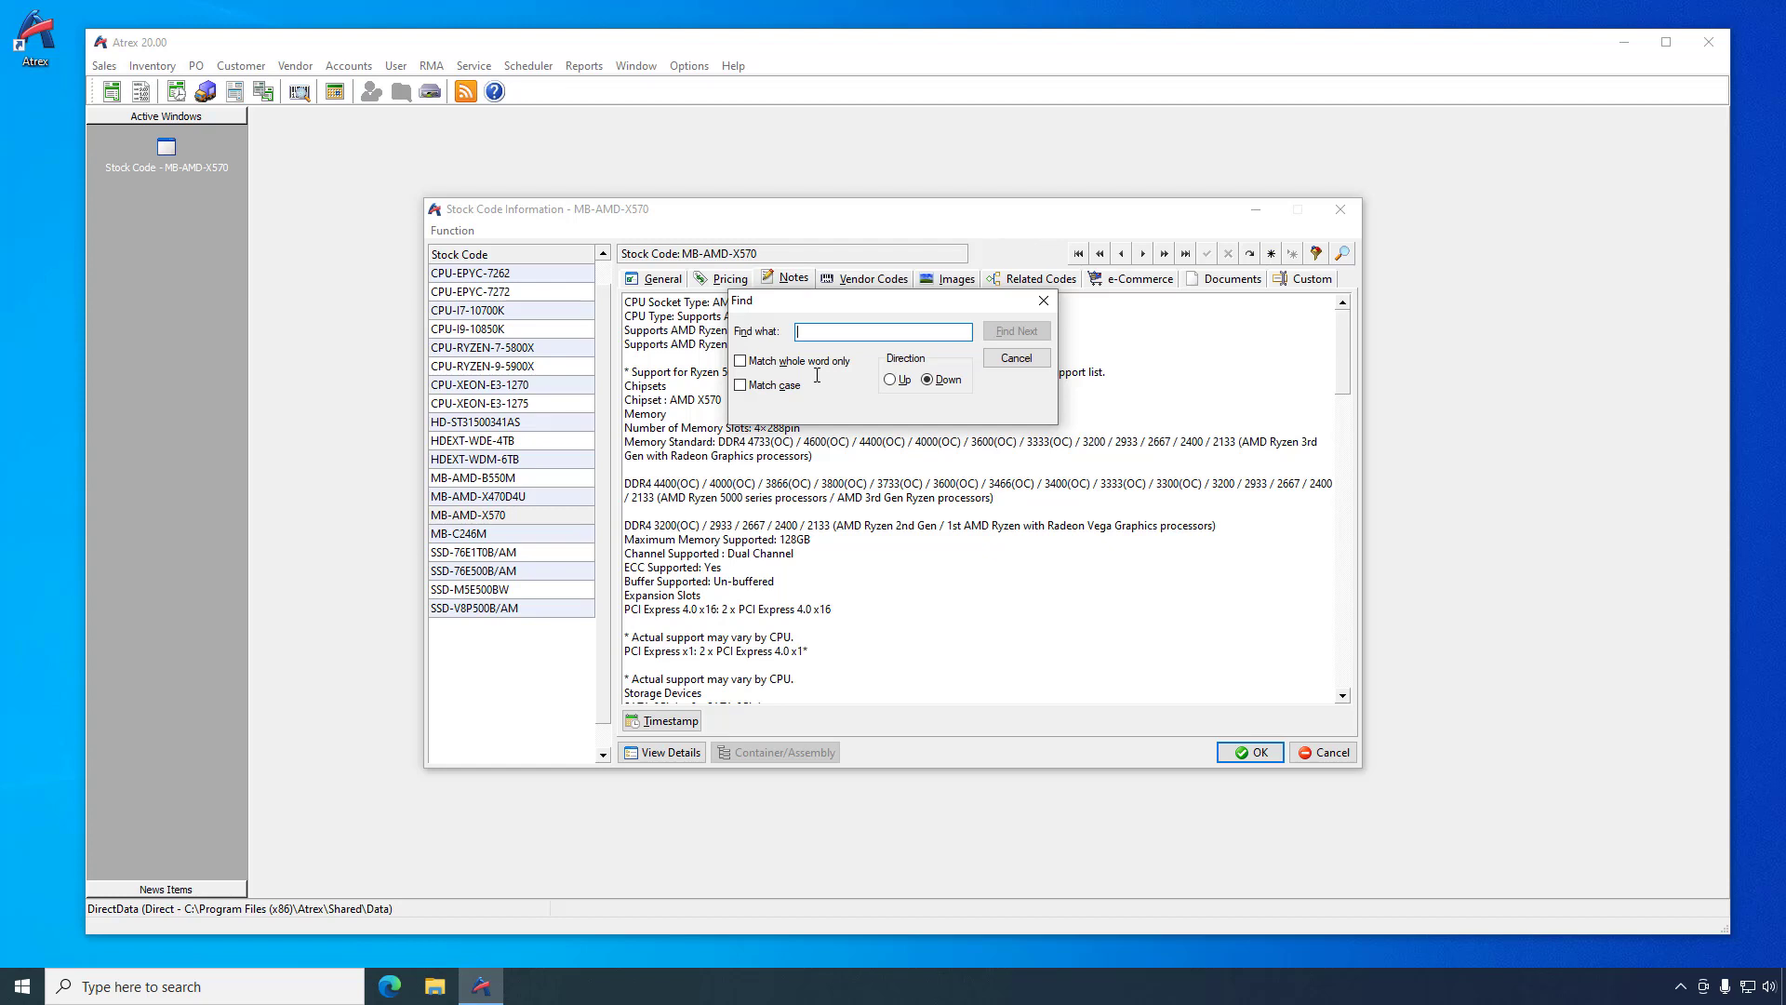
type("HDMI")
left_click(1005, 337)
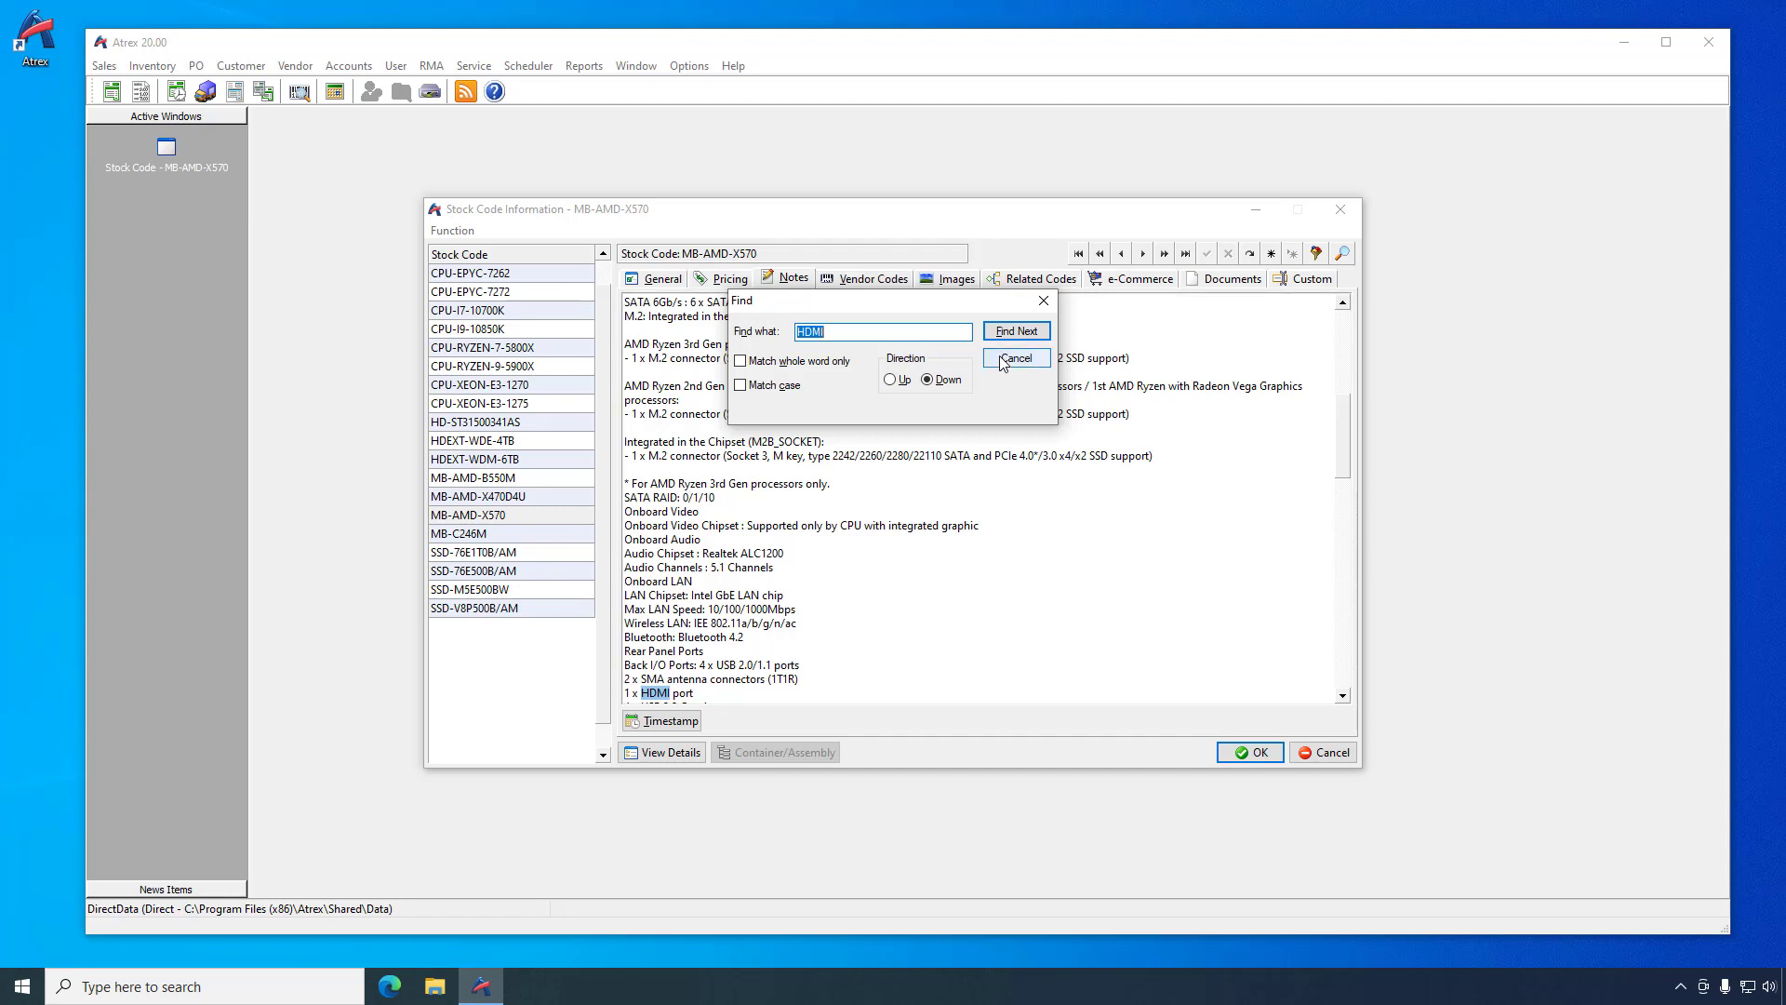
left_click(1004, 363)
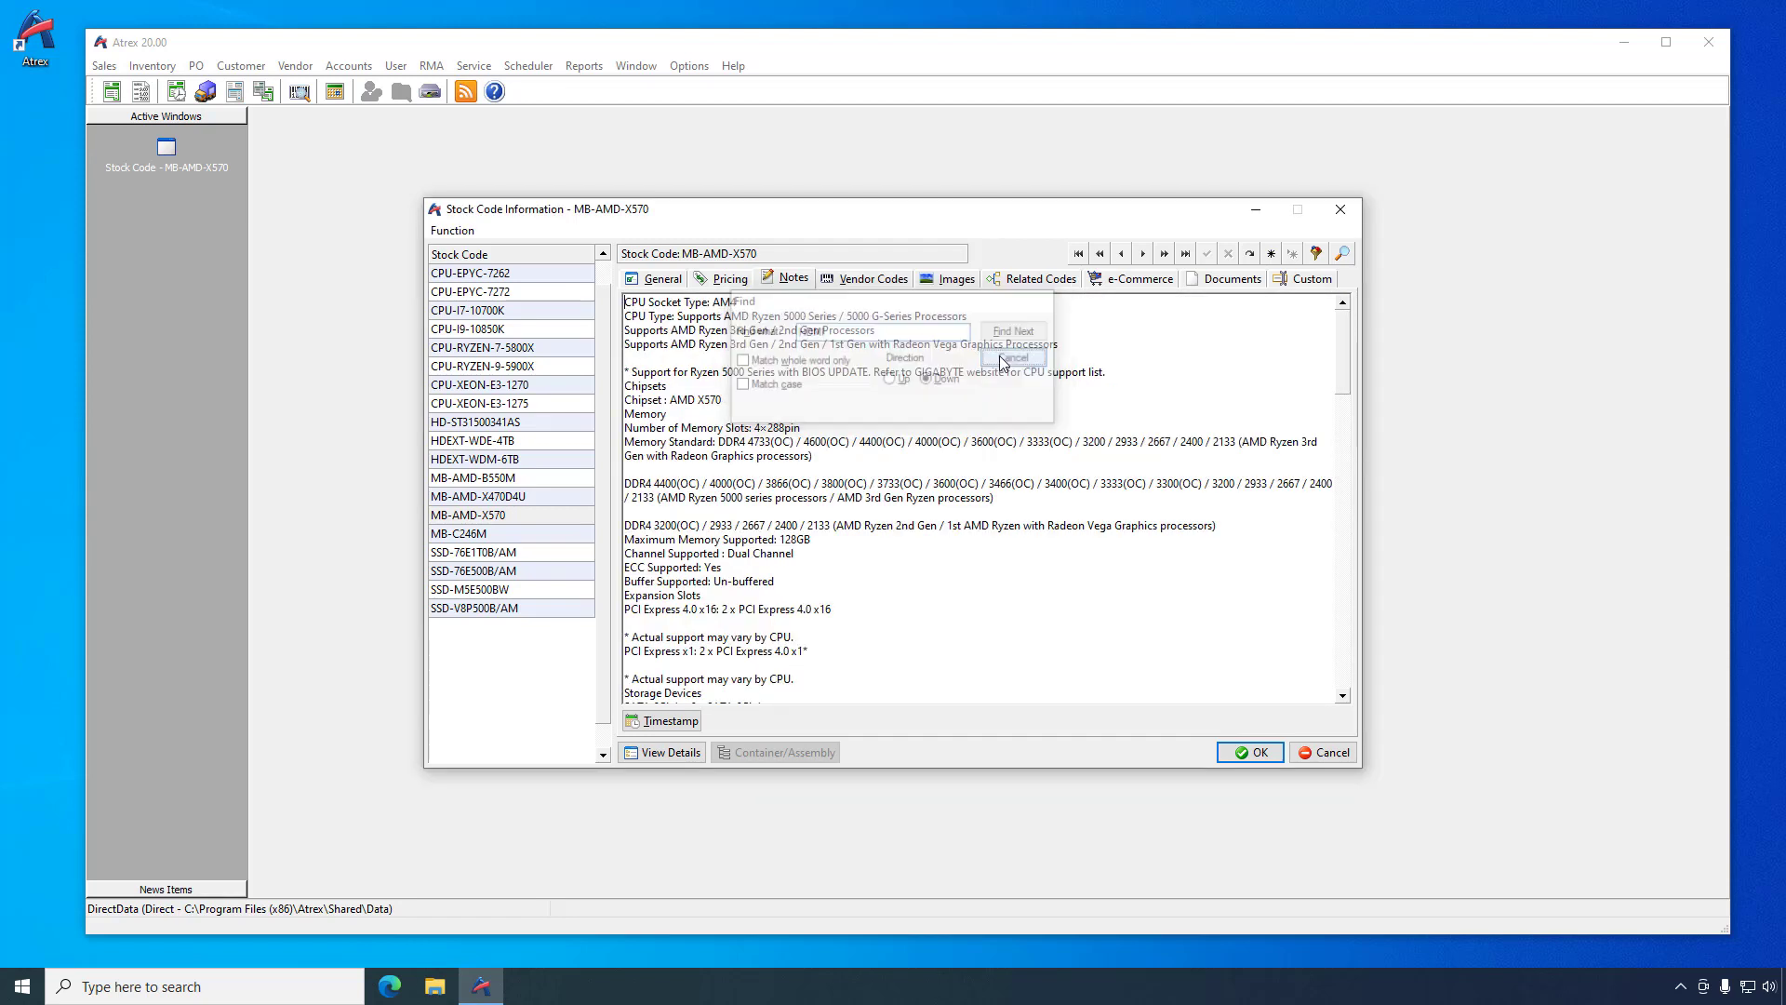
- Add the tags AMD and AM4 to the general information of stock code MB-AMD-X570
left_click(667, 281)
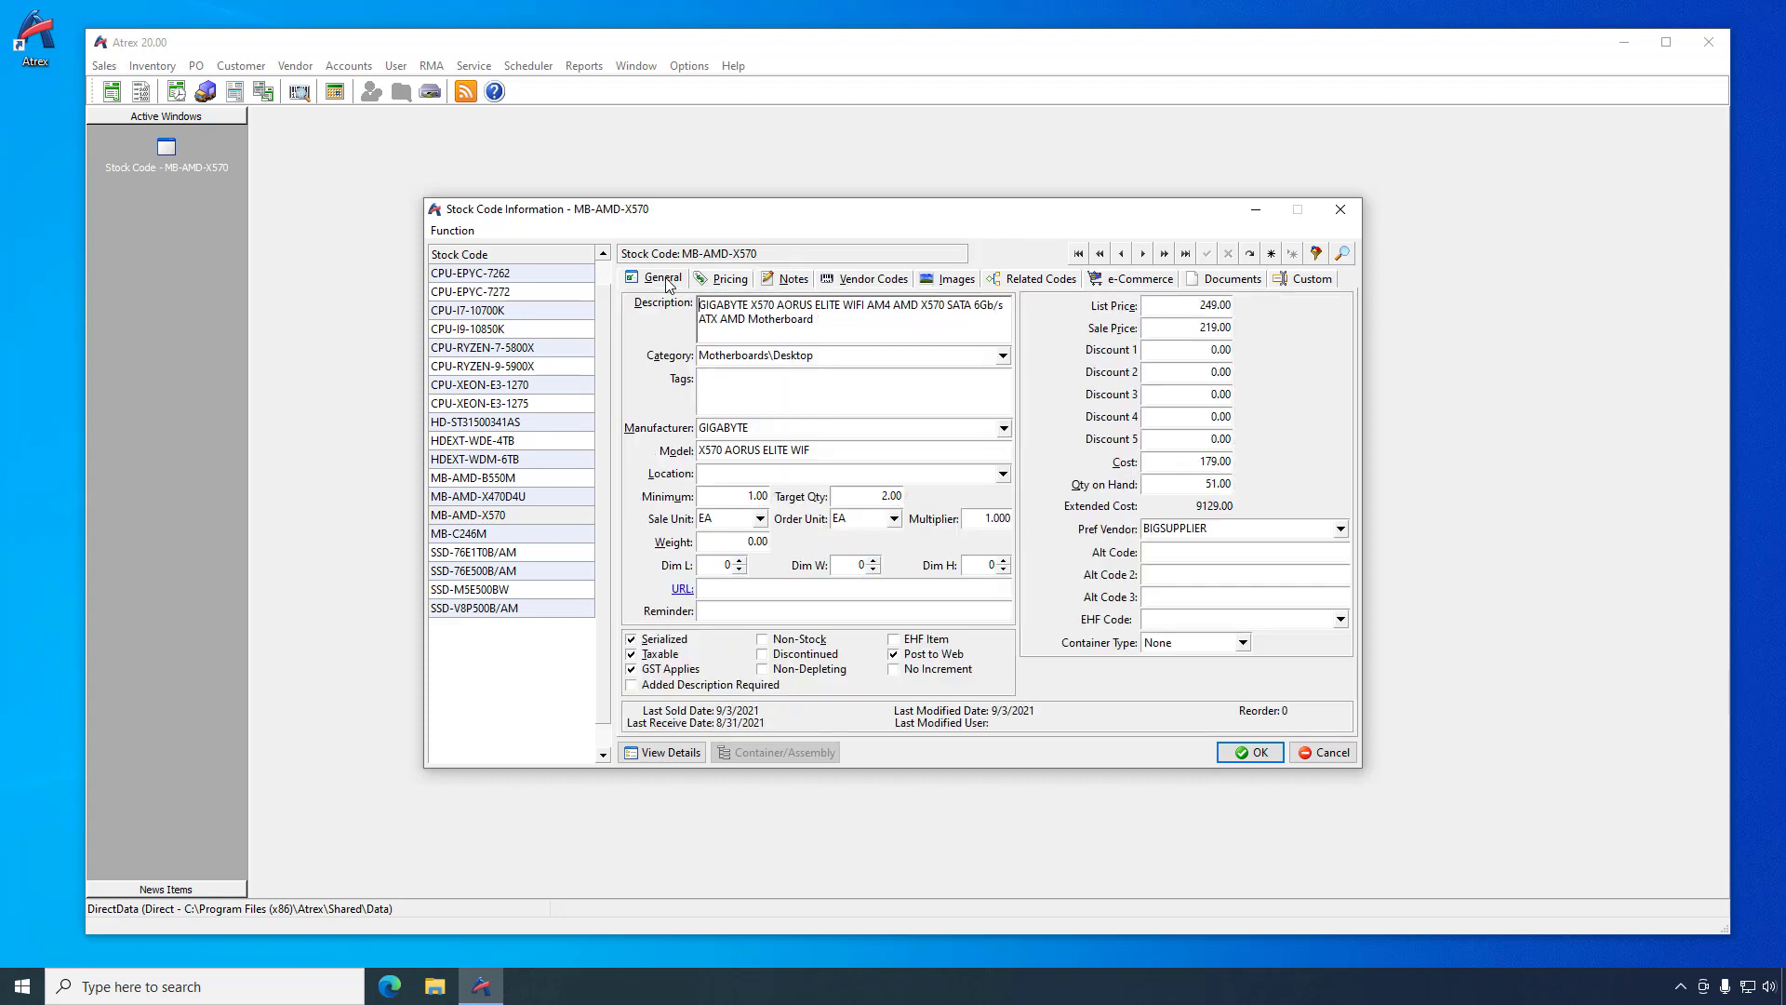
left_click(740, 382)
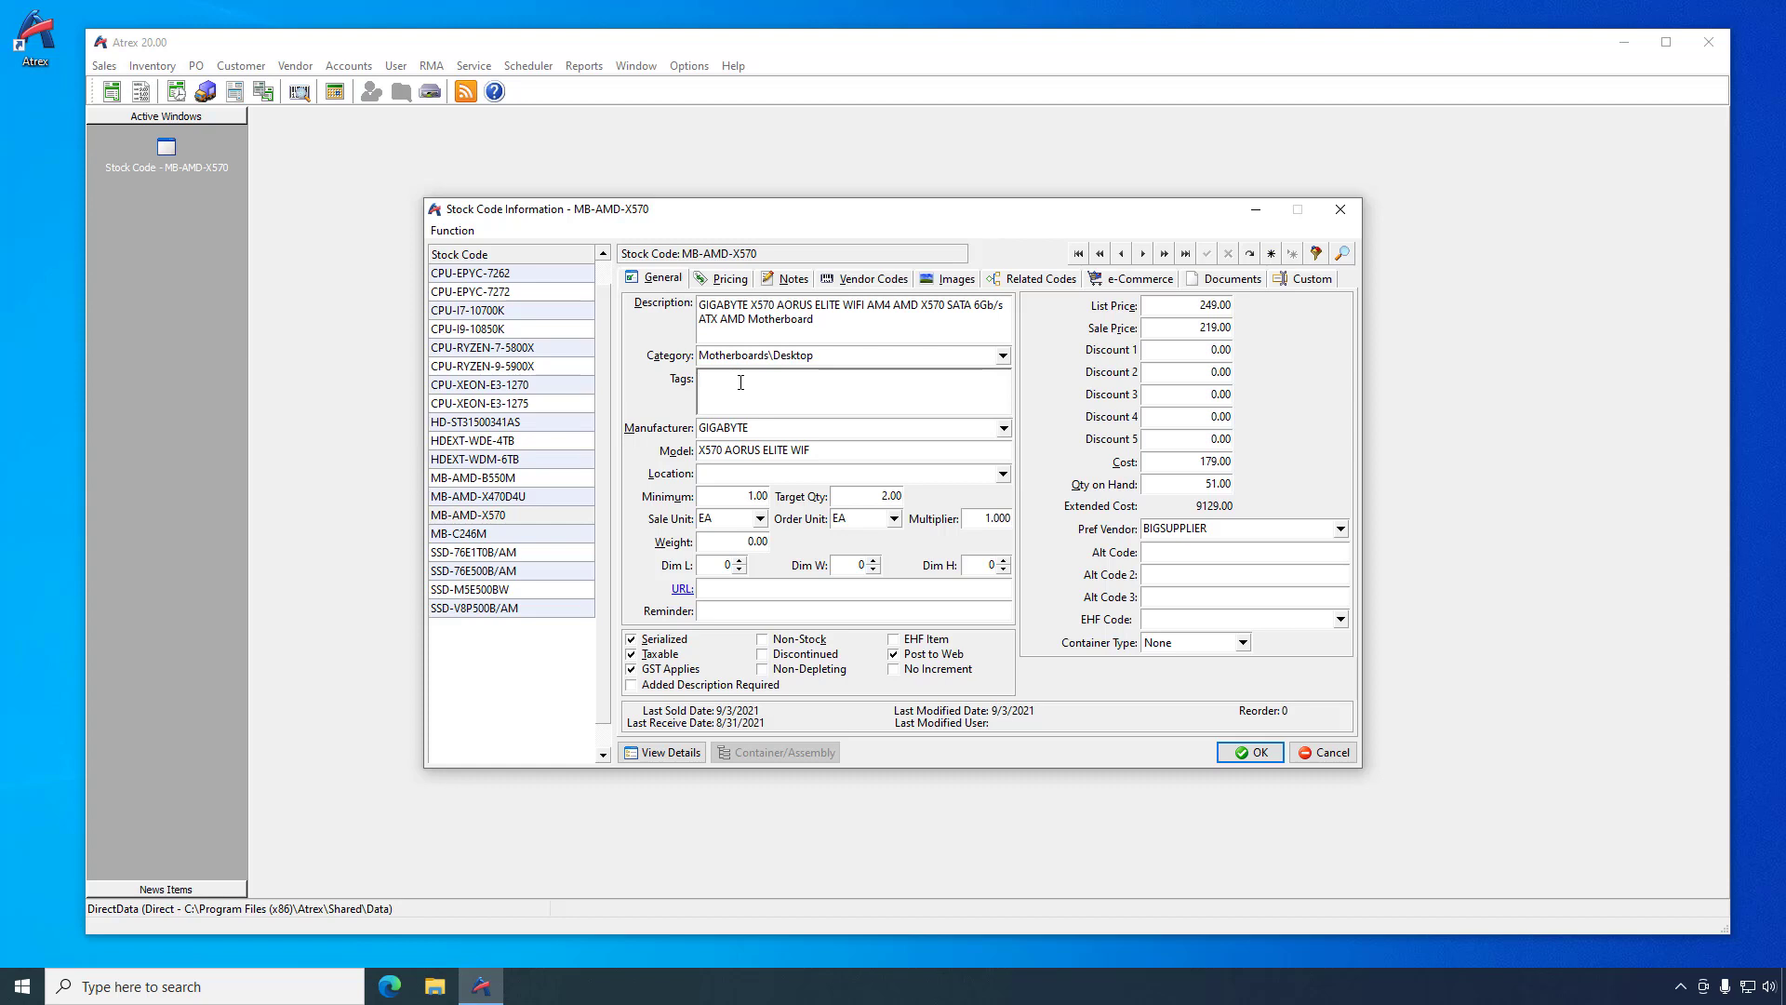
type("AMD")
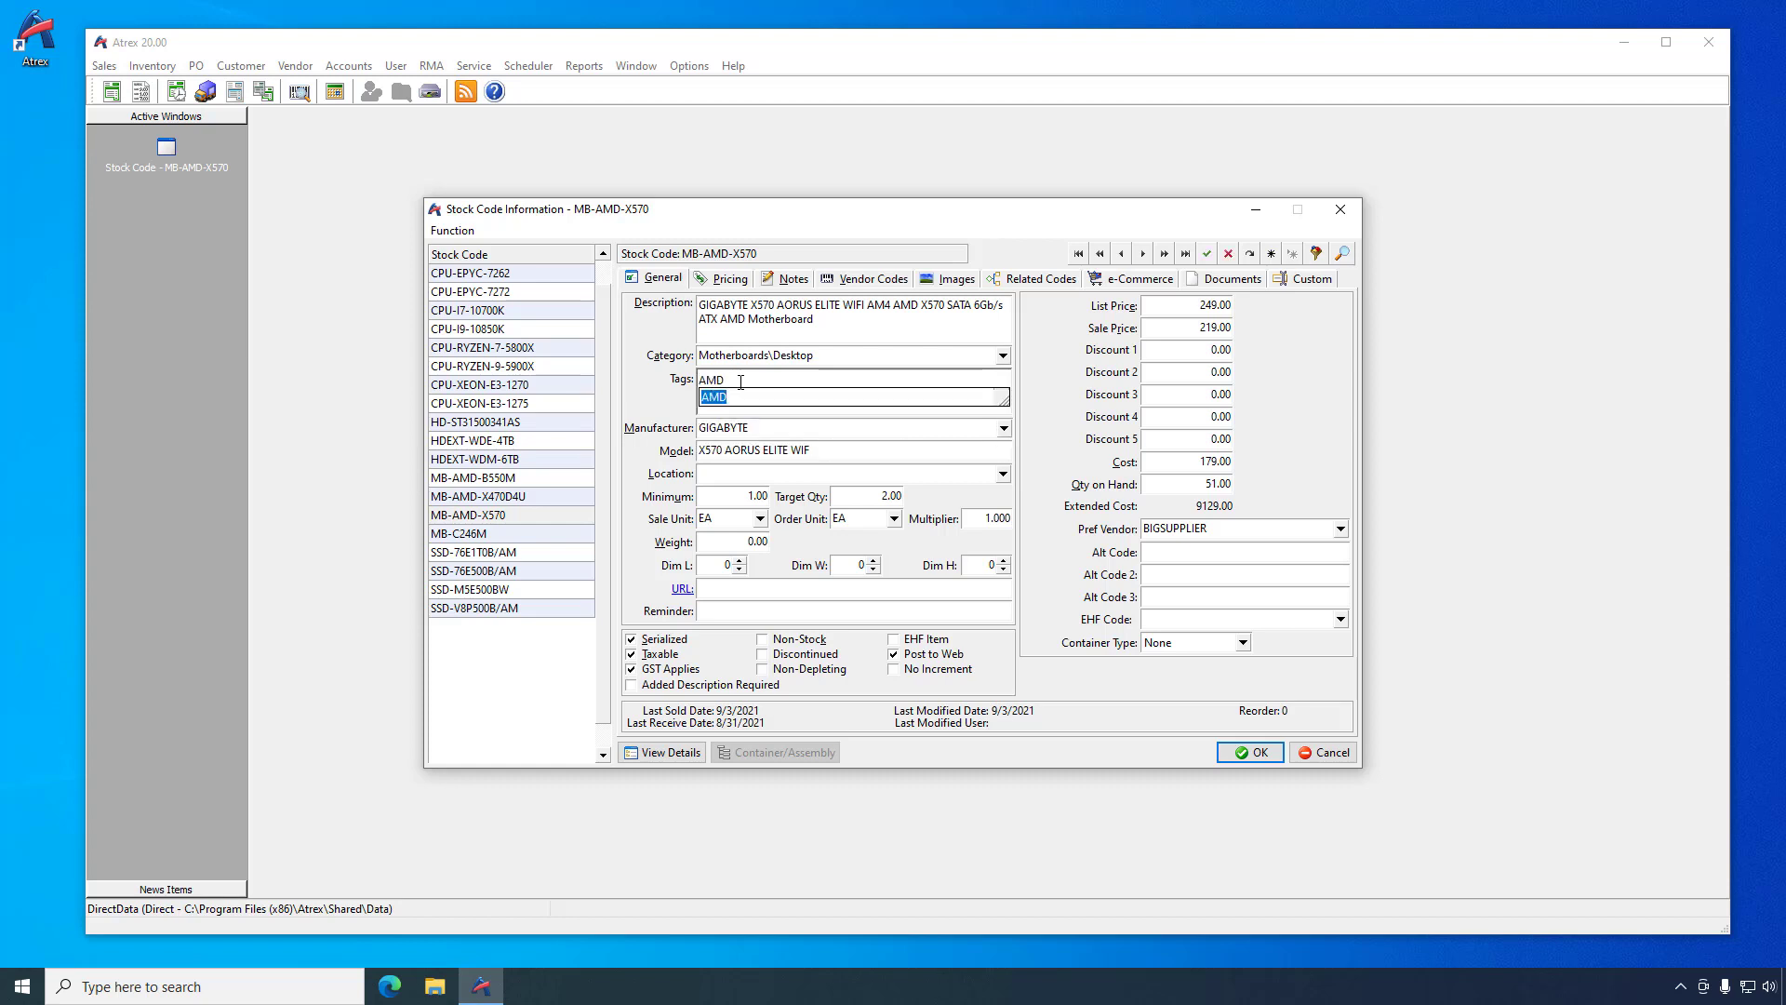
key("Return")
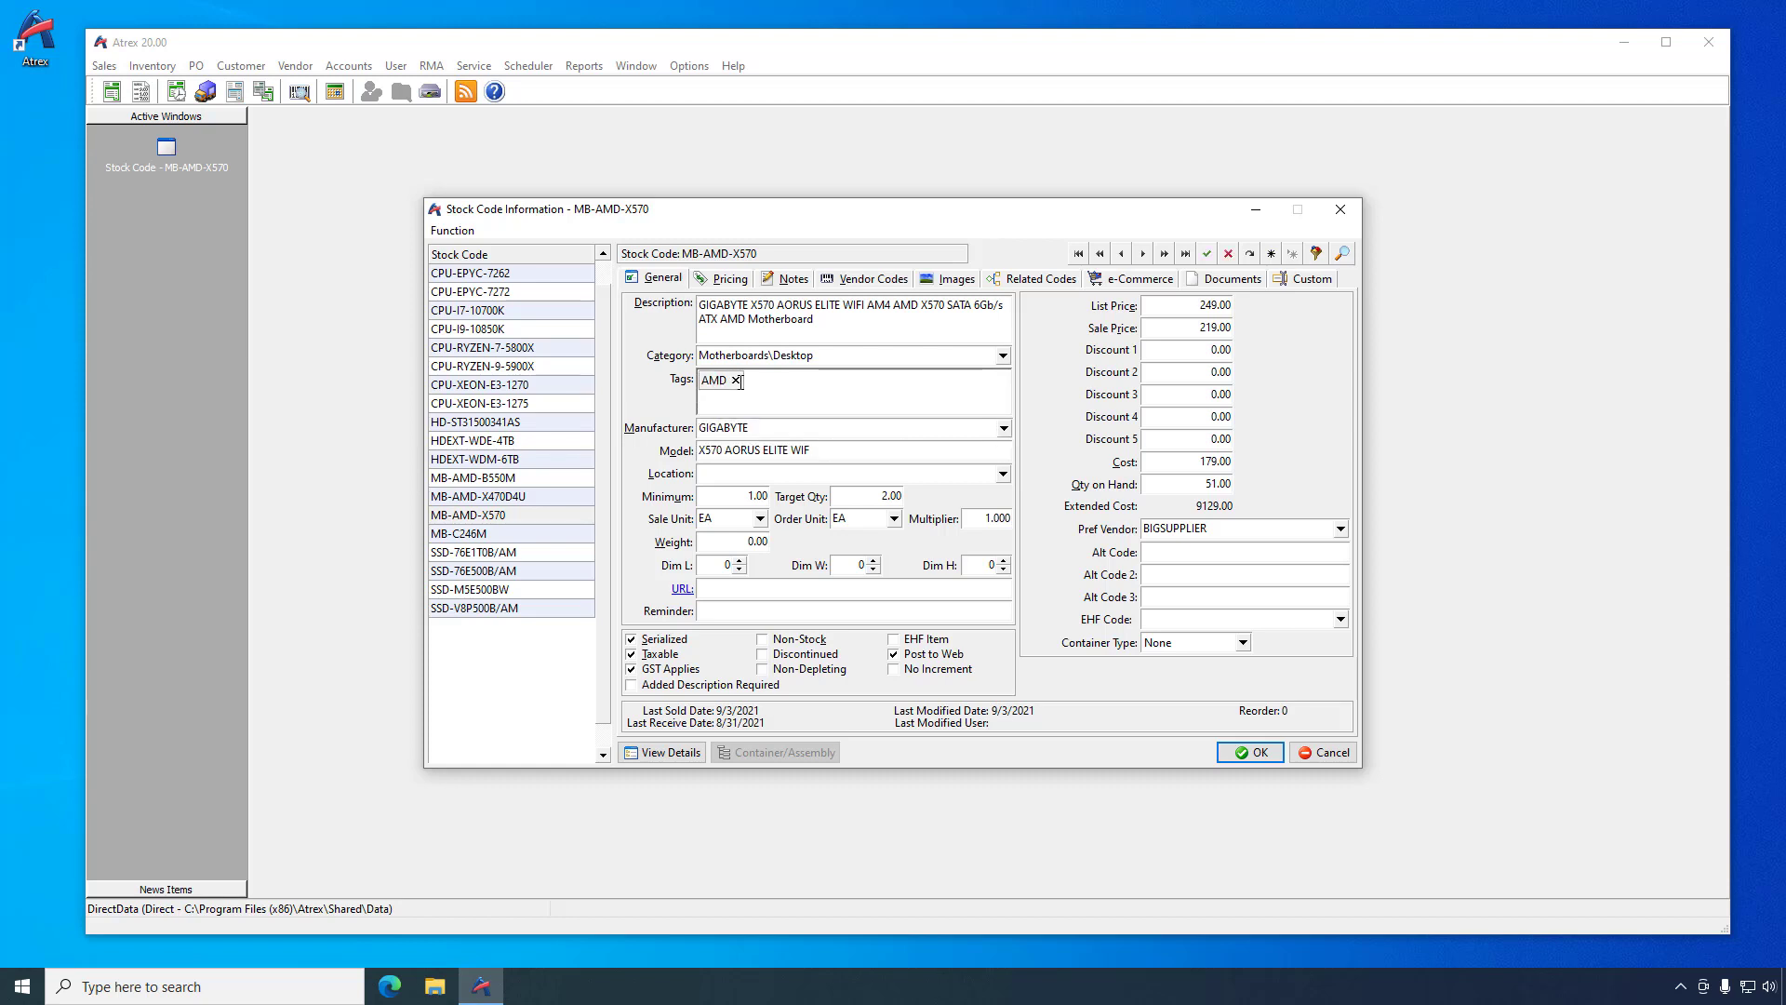
type("AM")
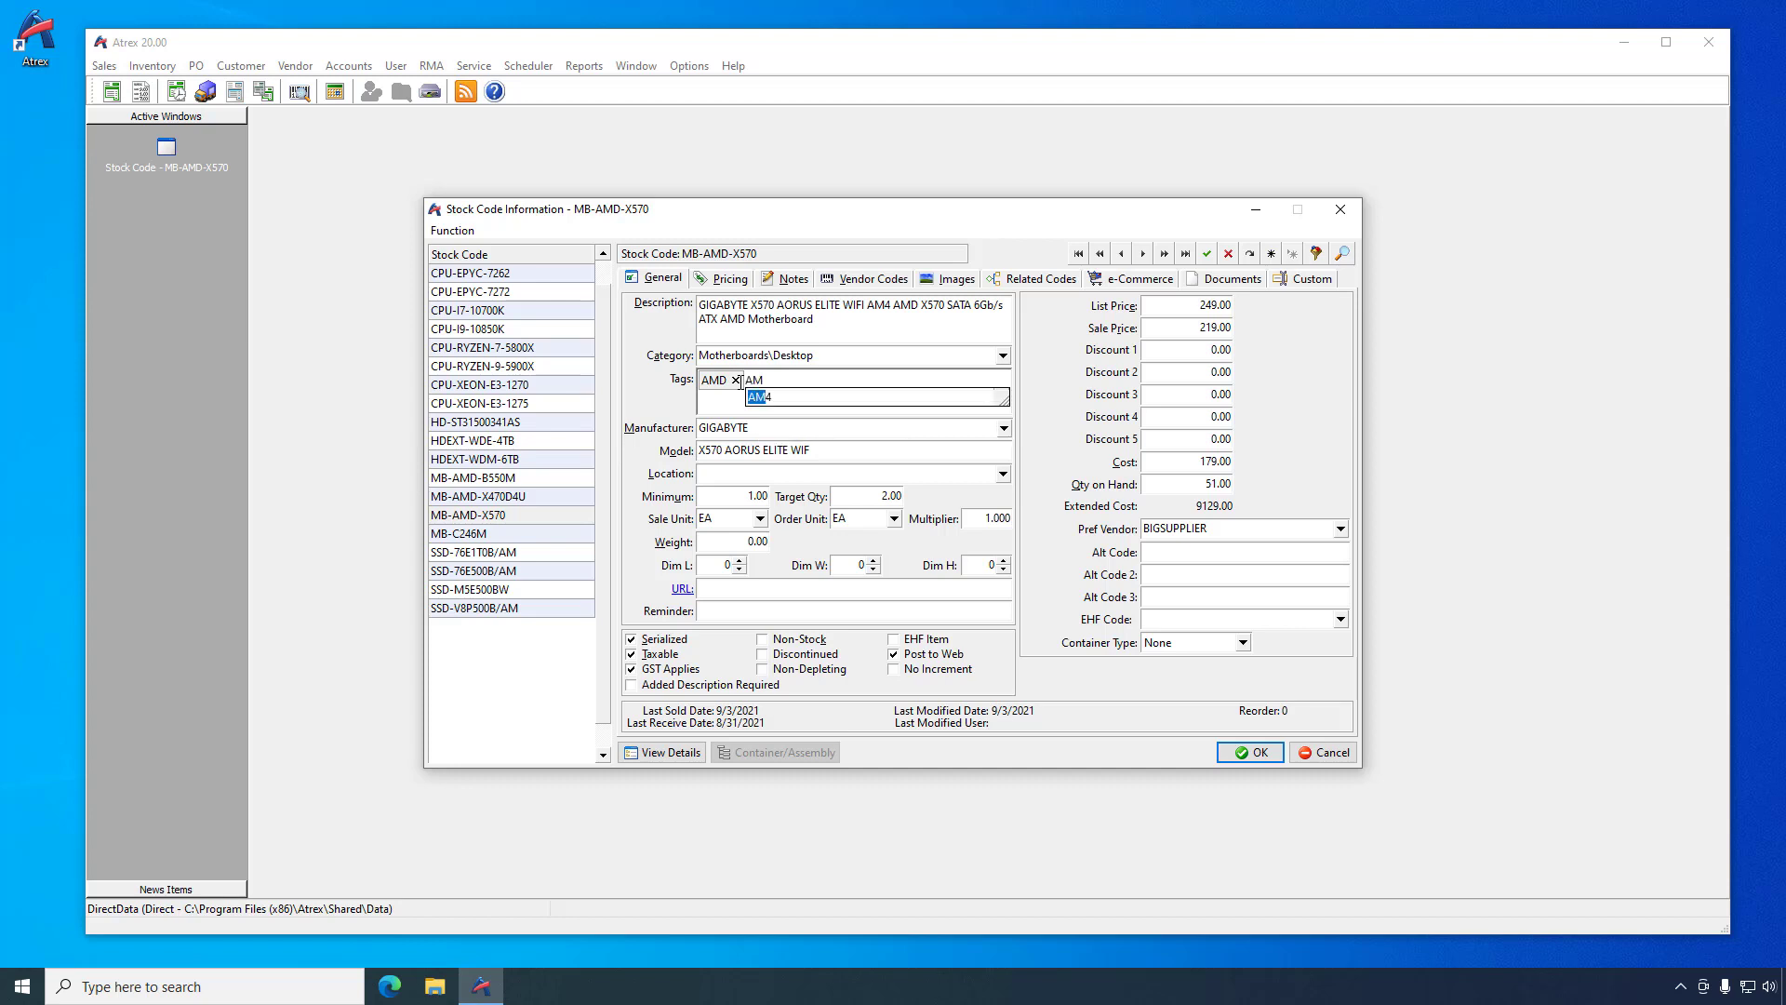
type("4")
key("Return")
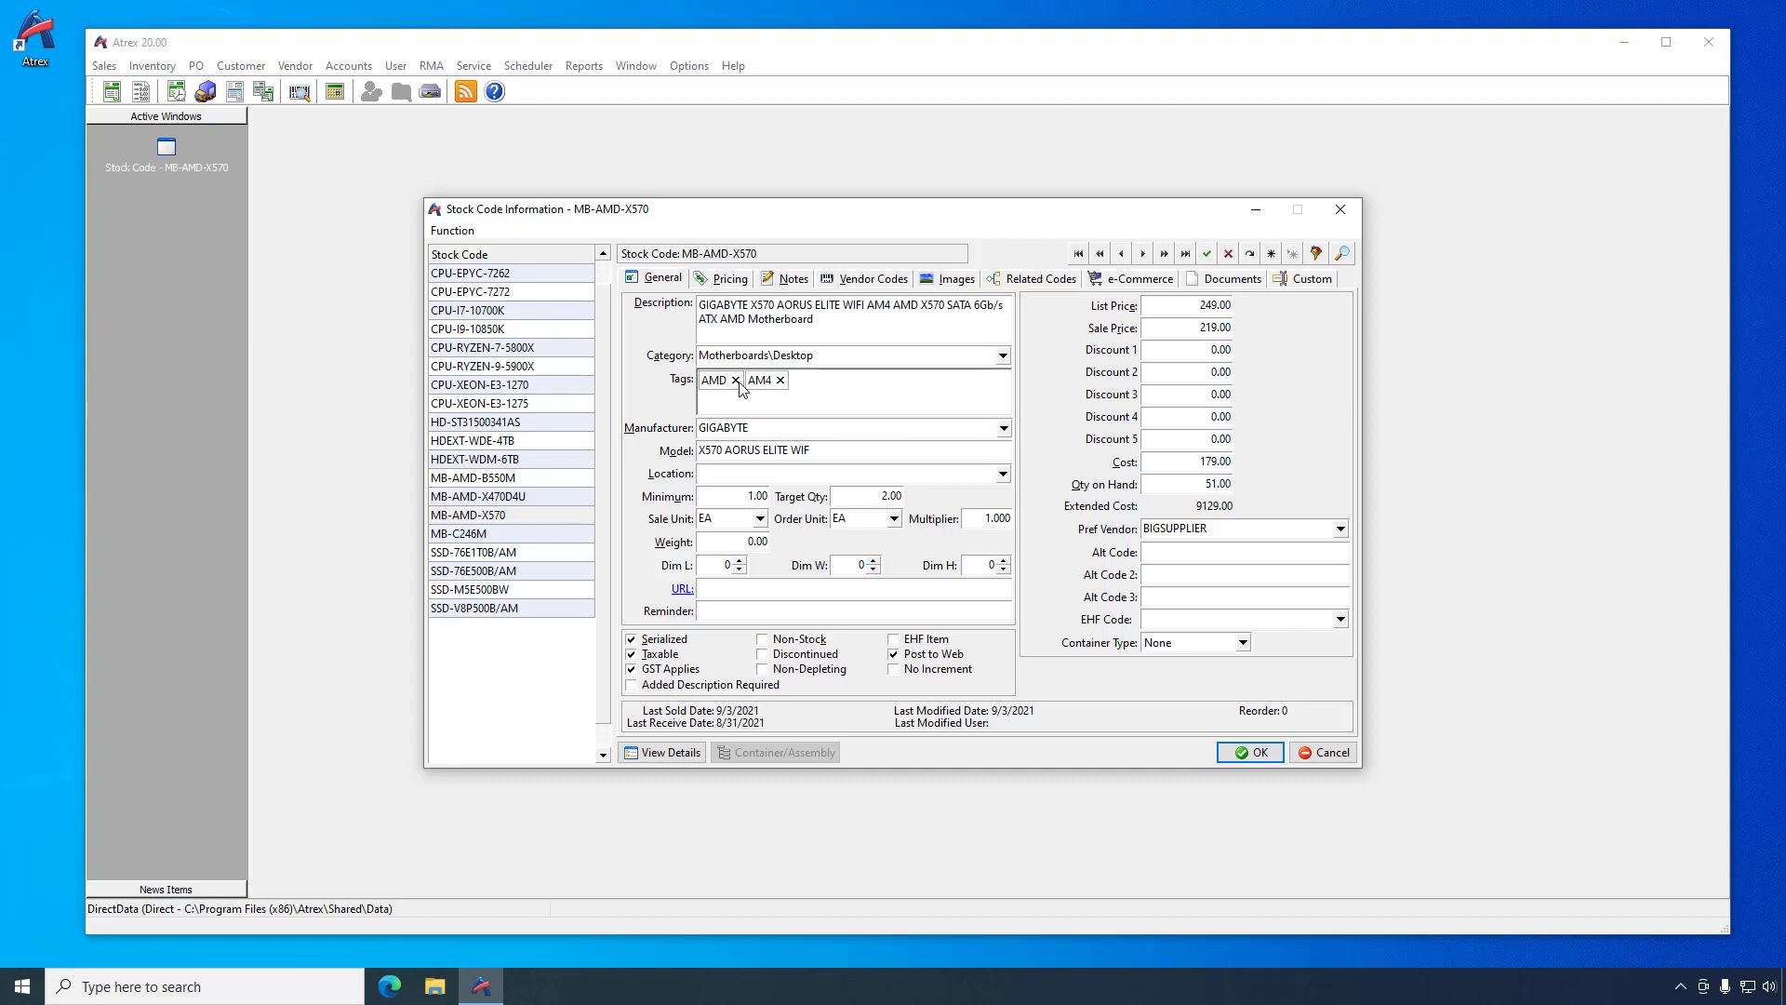
left_click(474, 234)
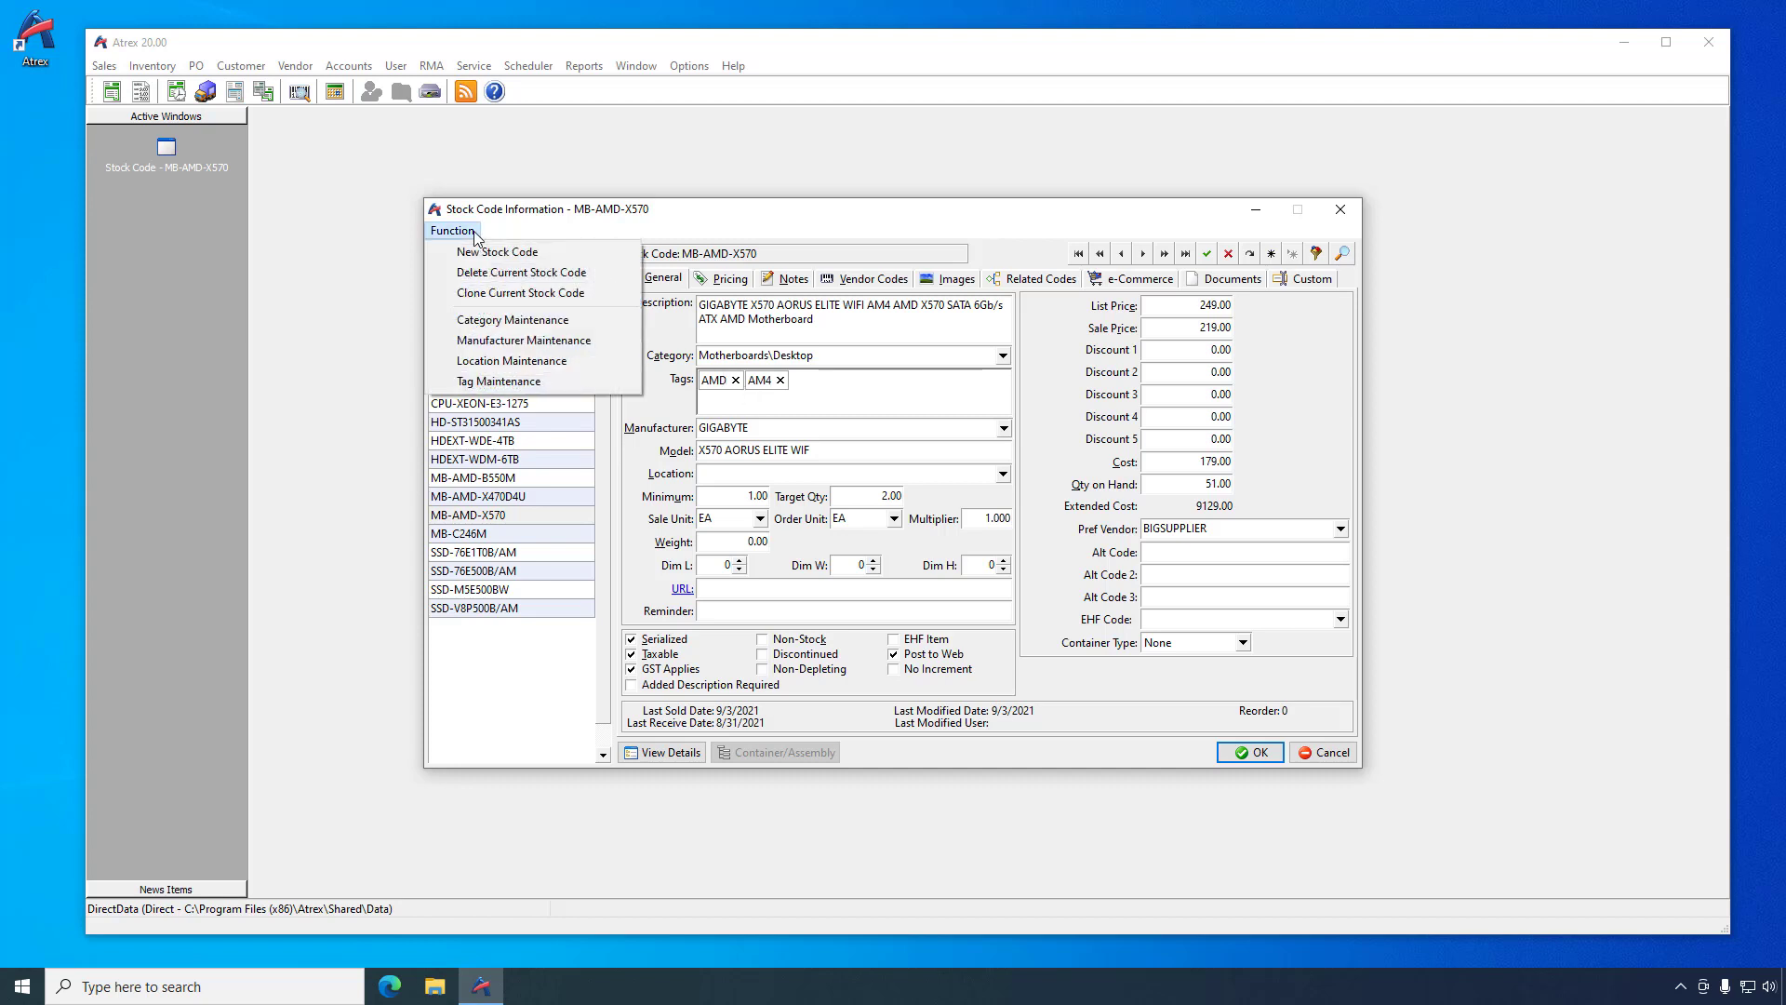
key("Down")
key("Down")
key("Down")
key("Down")
key("Down")
key("Down")
key("Down")
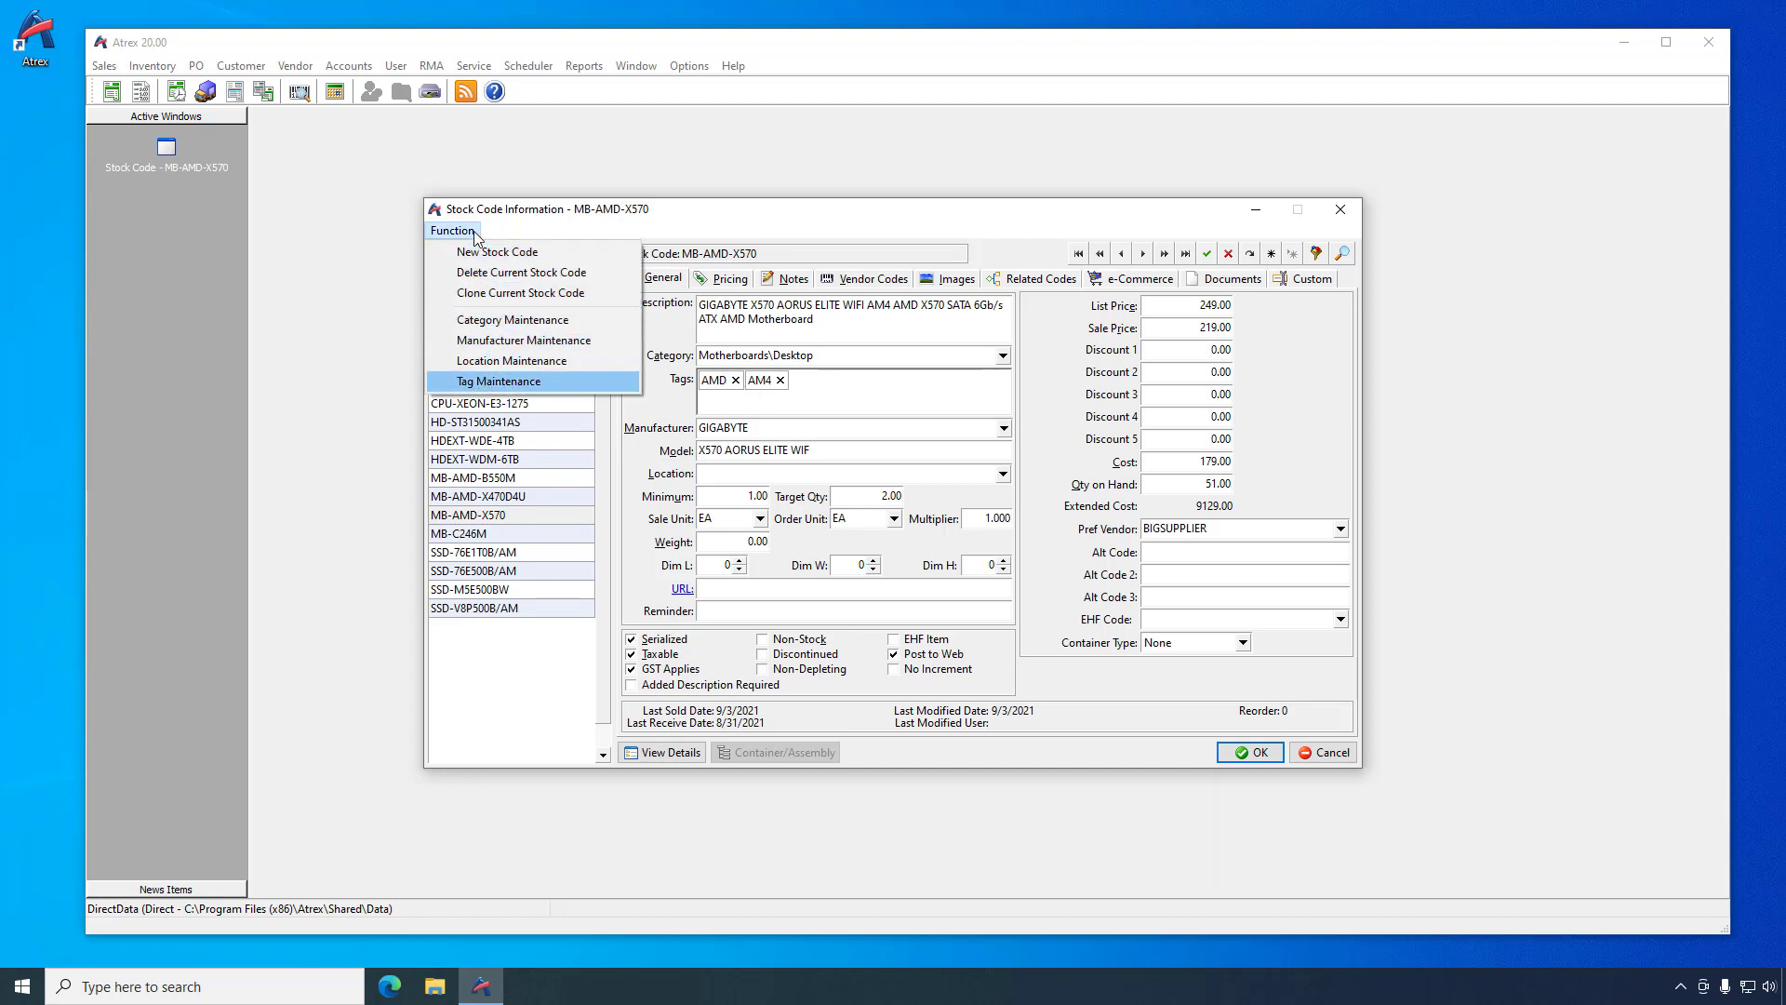
left_click(570, 389)
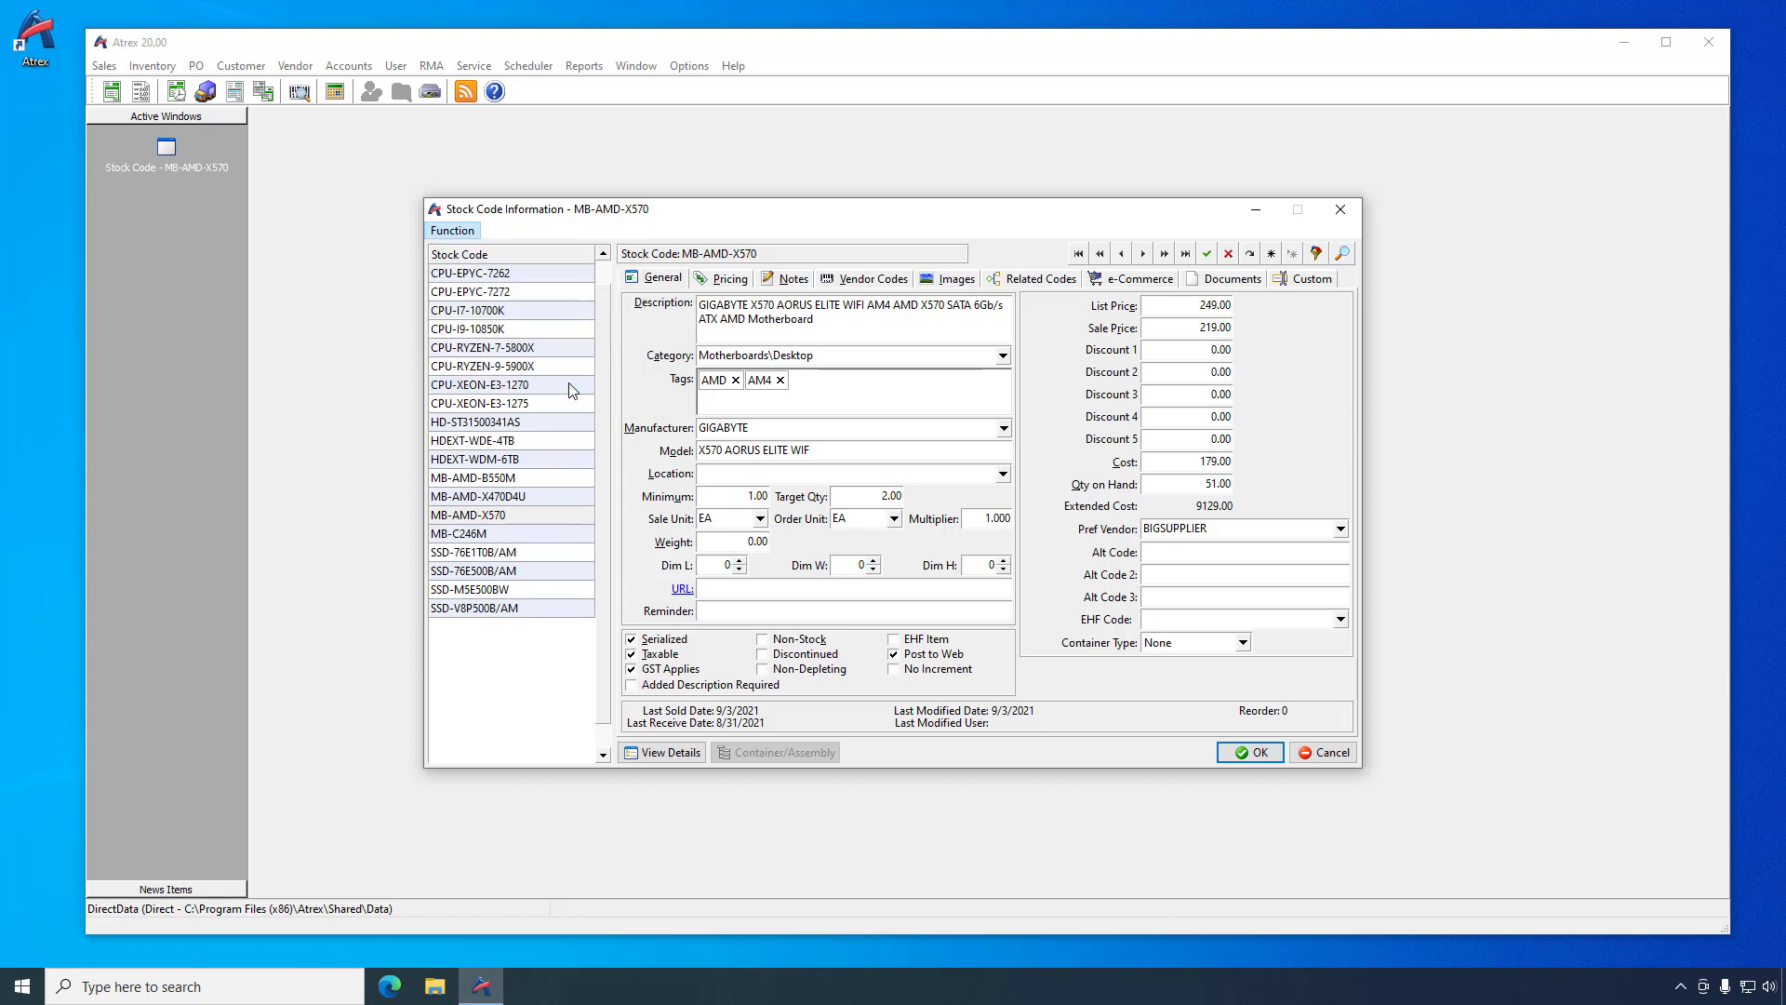
- Save the edits to stock code MB-AMD-X570
left_click(1209, 254)
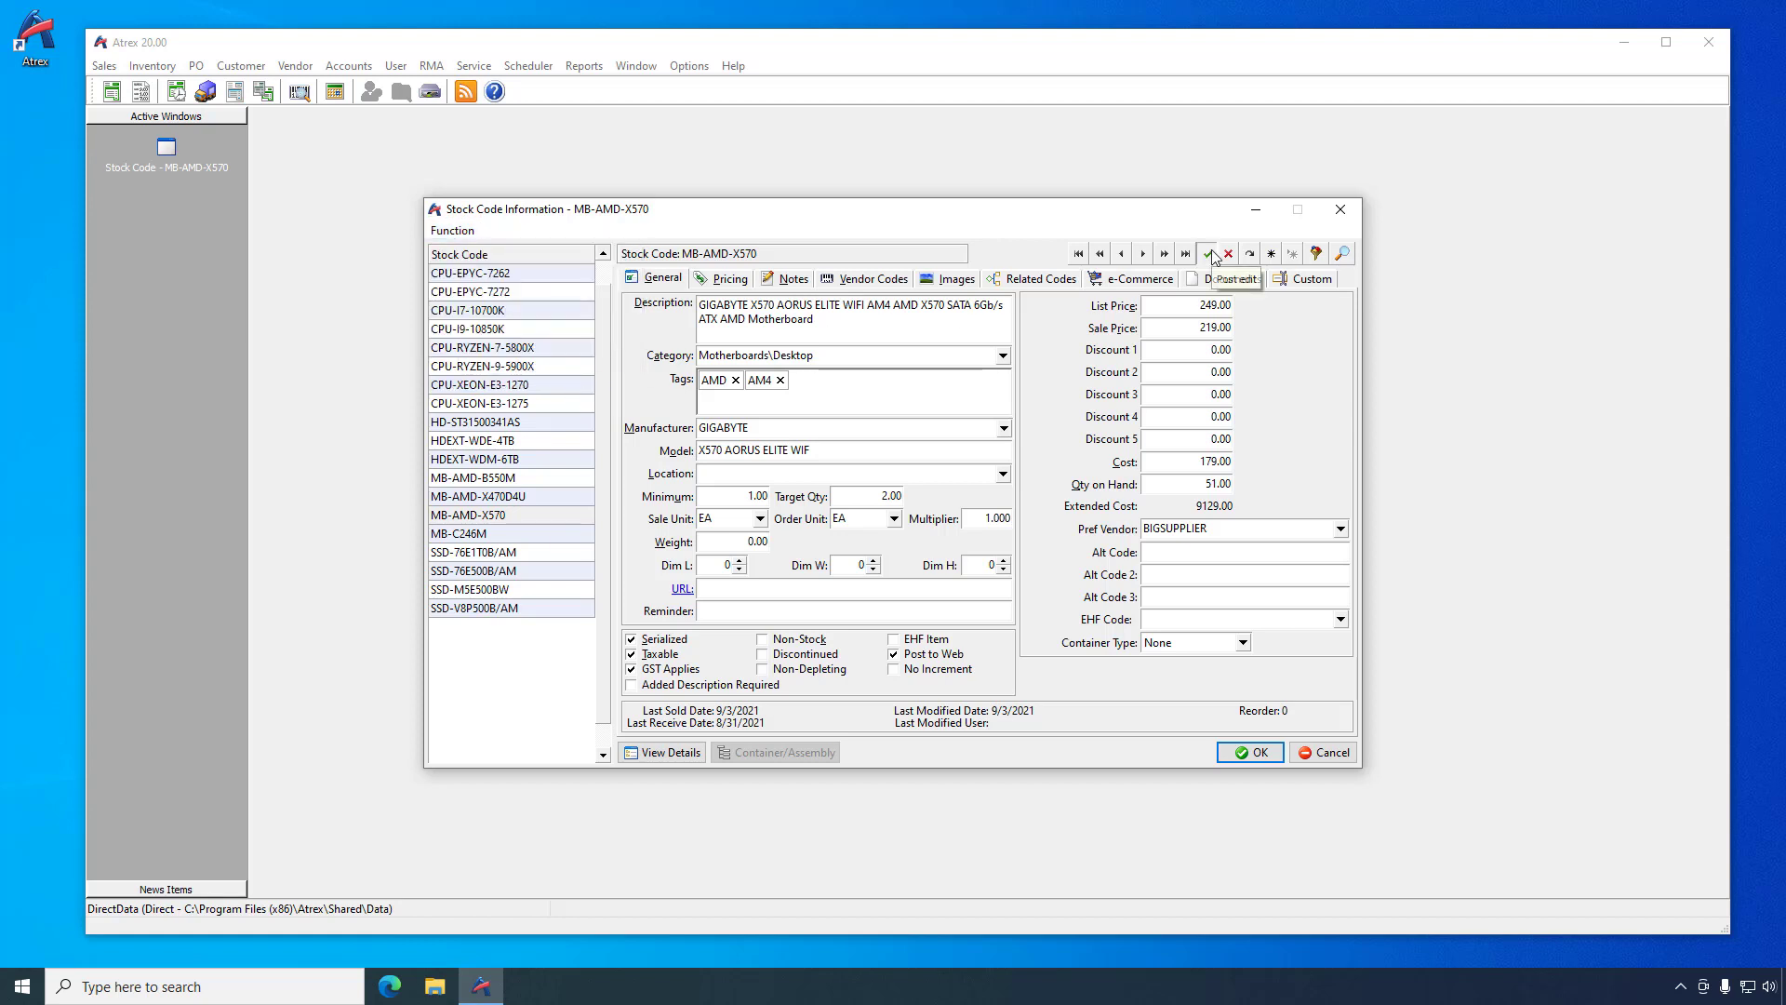
- Close the stock code record and open the stock code selection list for choosing a code to edit
left_click(1247, 753)
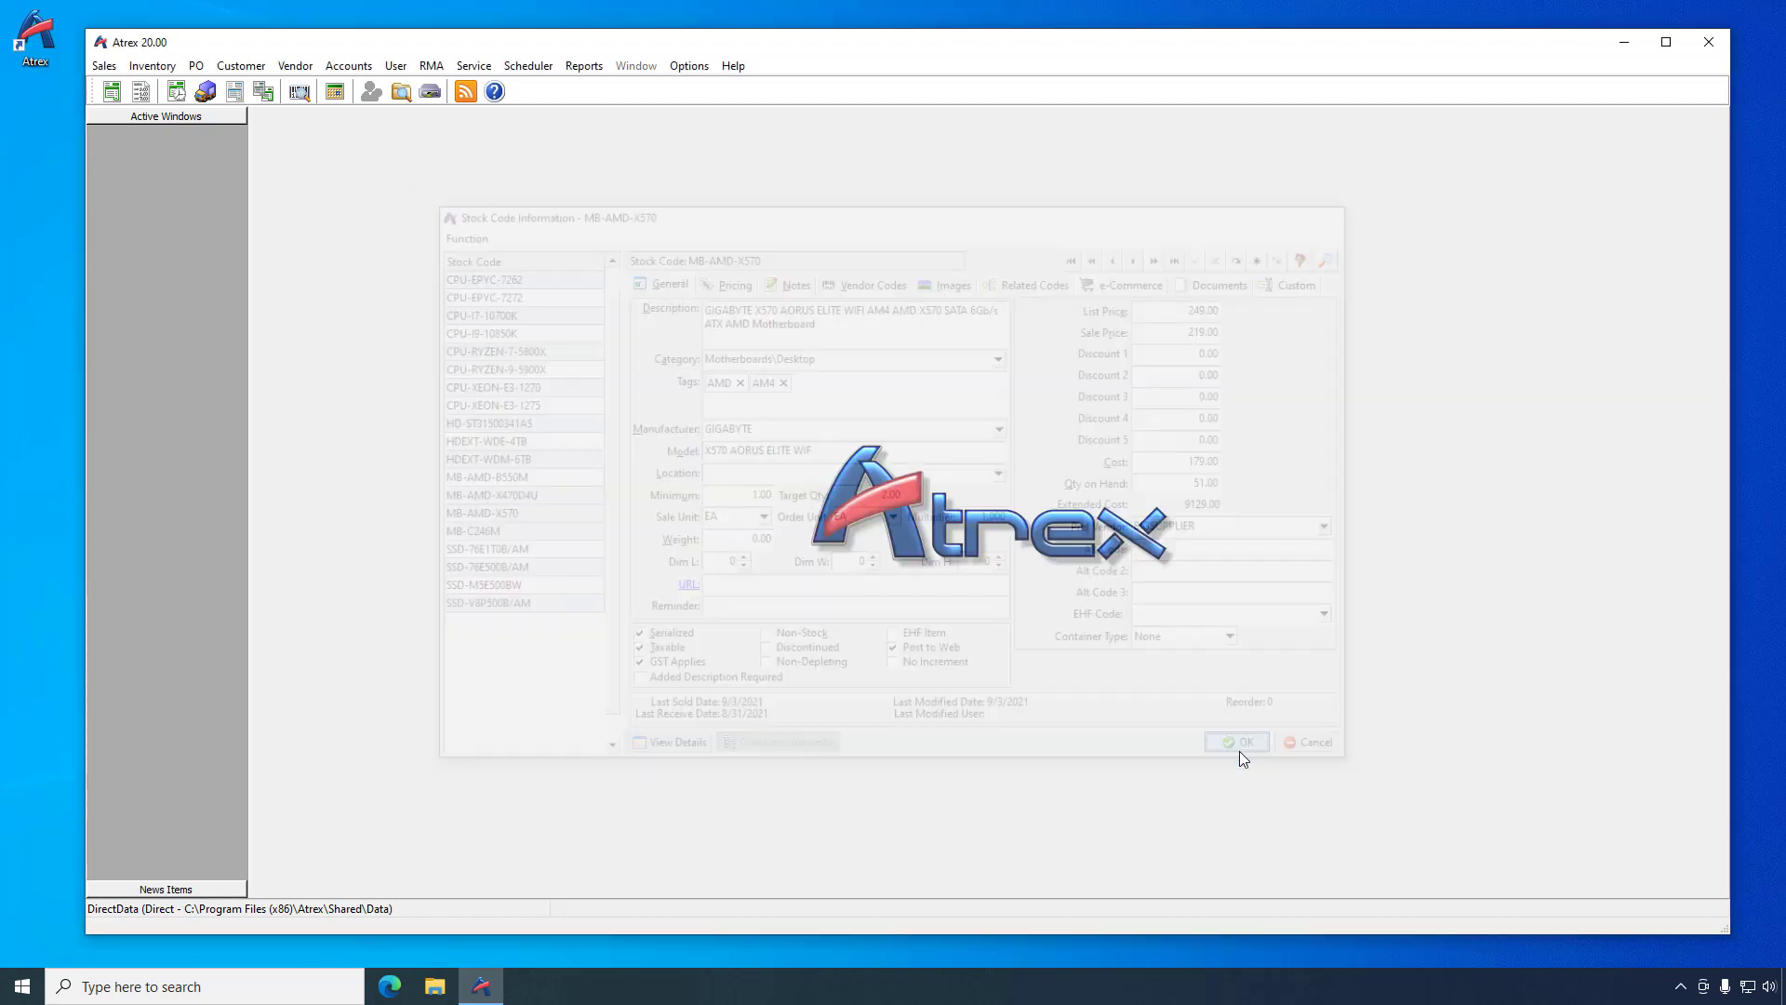
left_click(151, 65)
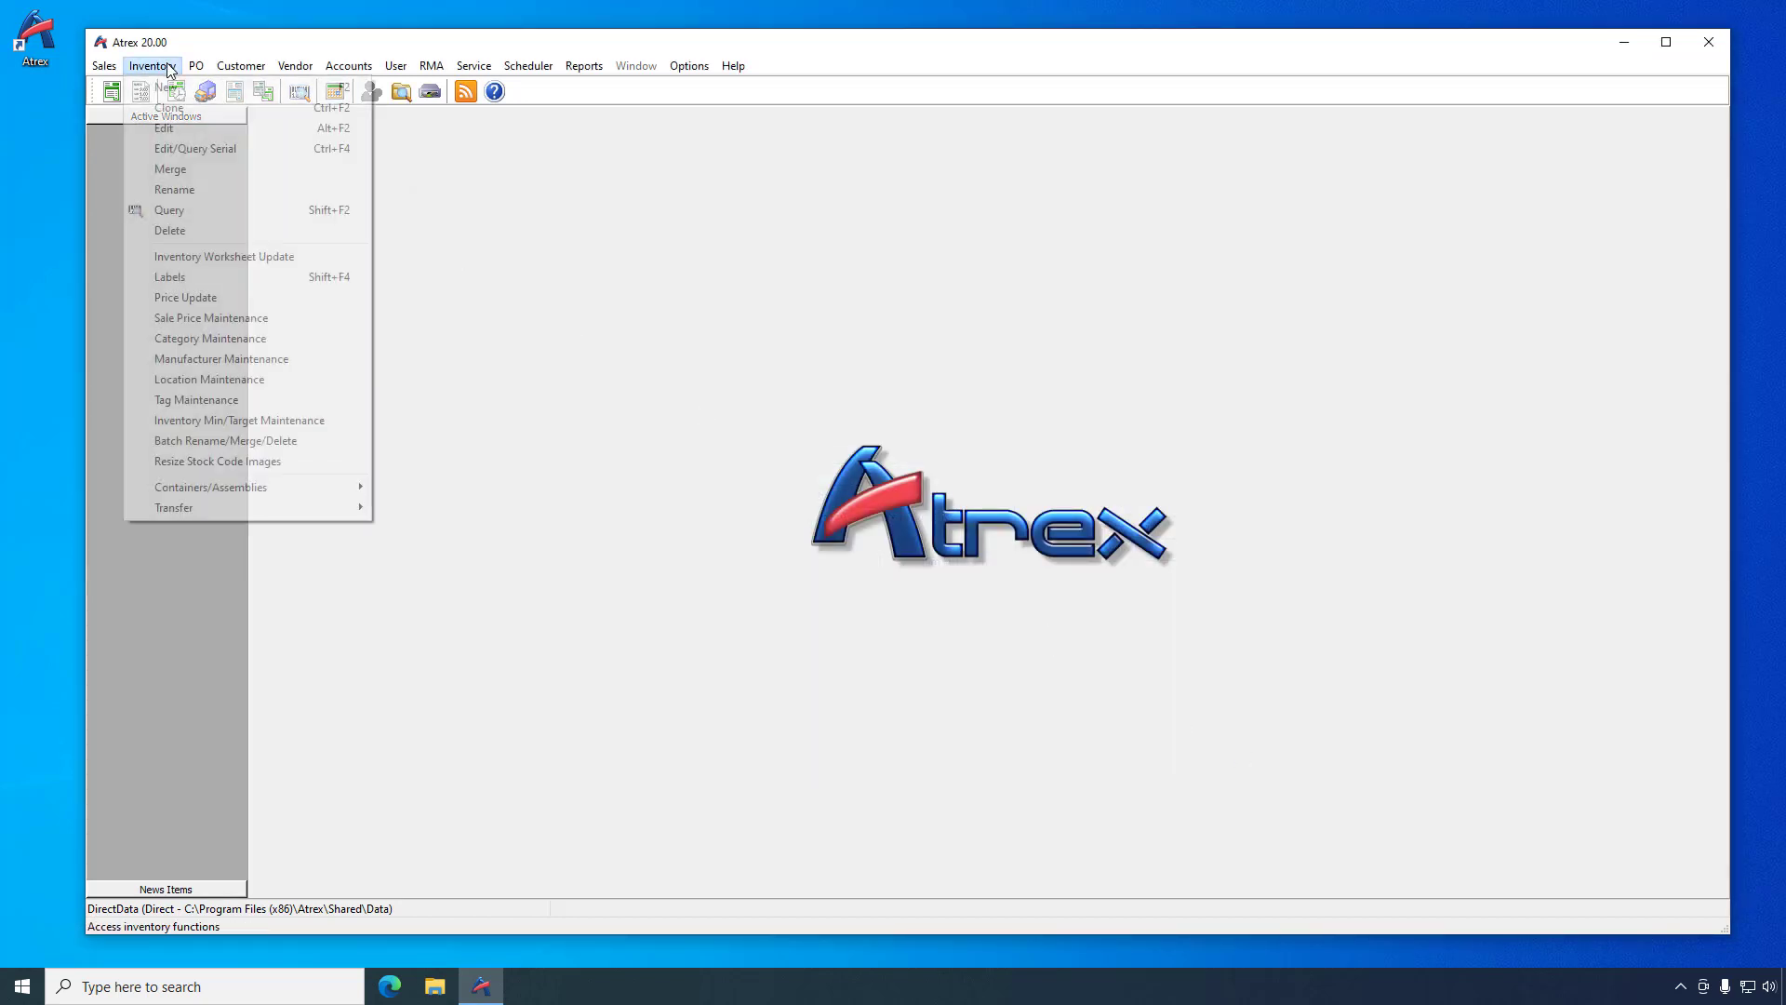
left_click(160, 130)
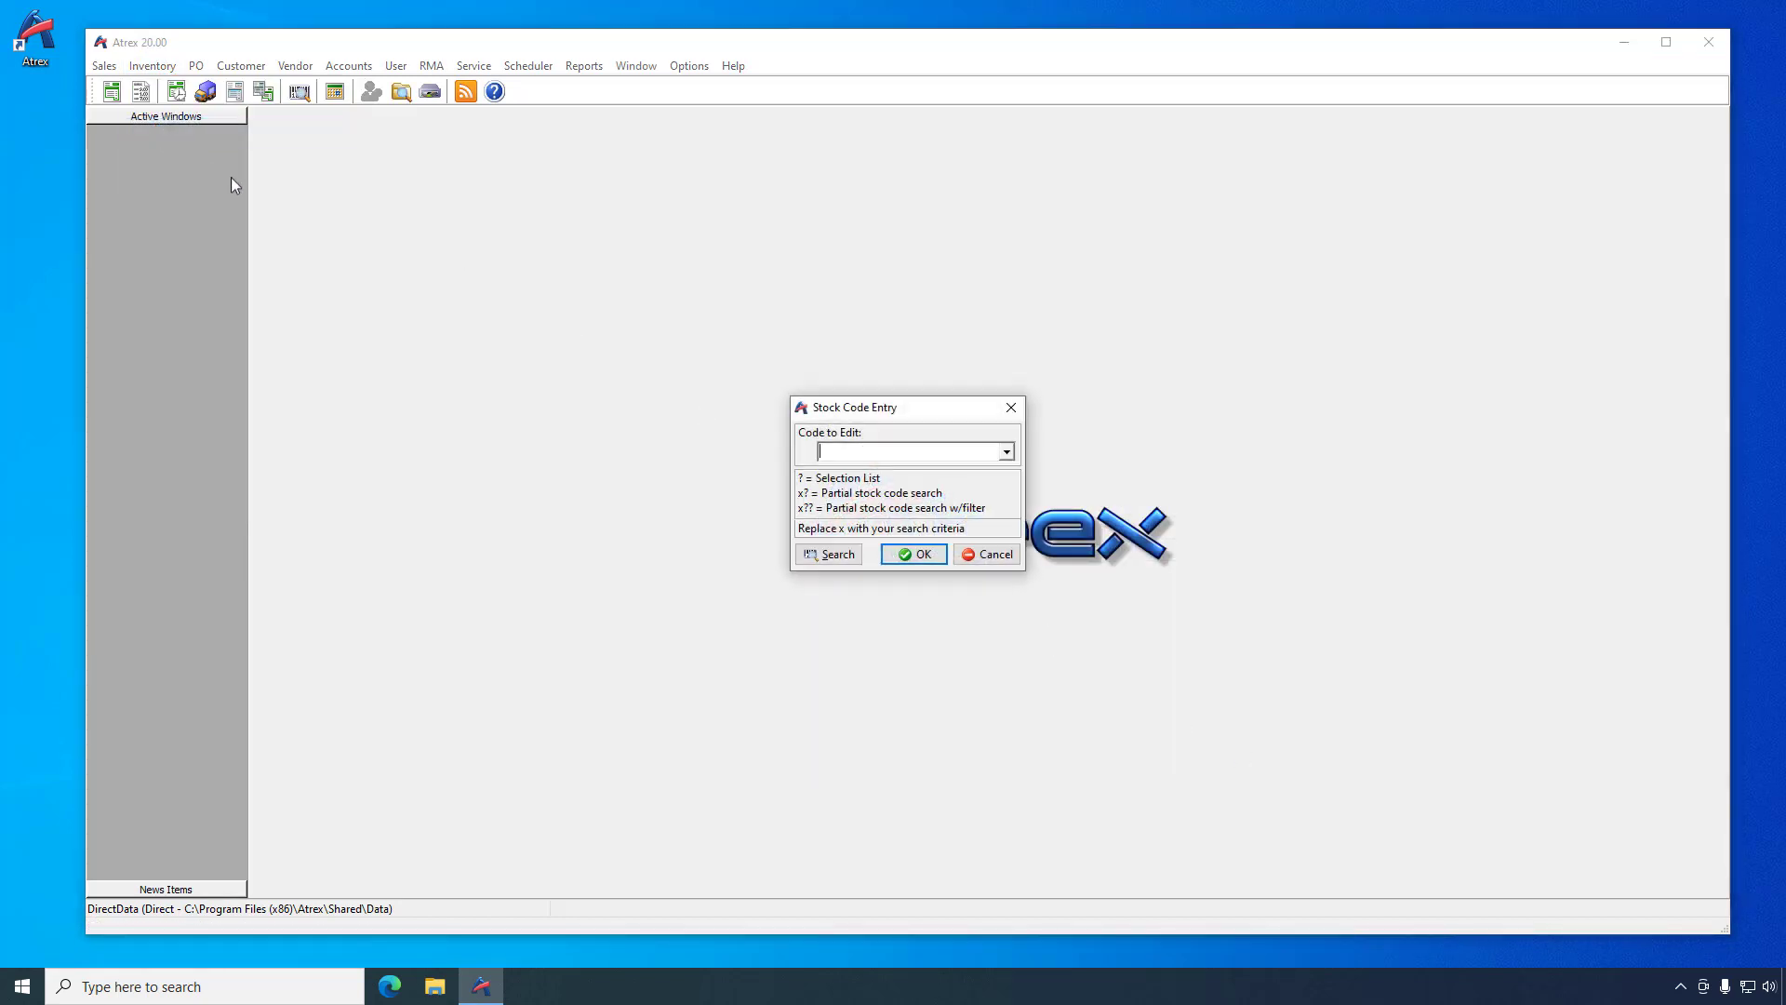
left_click(829, 561)
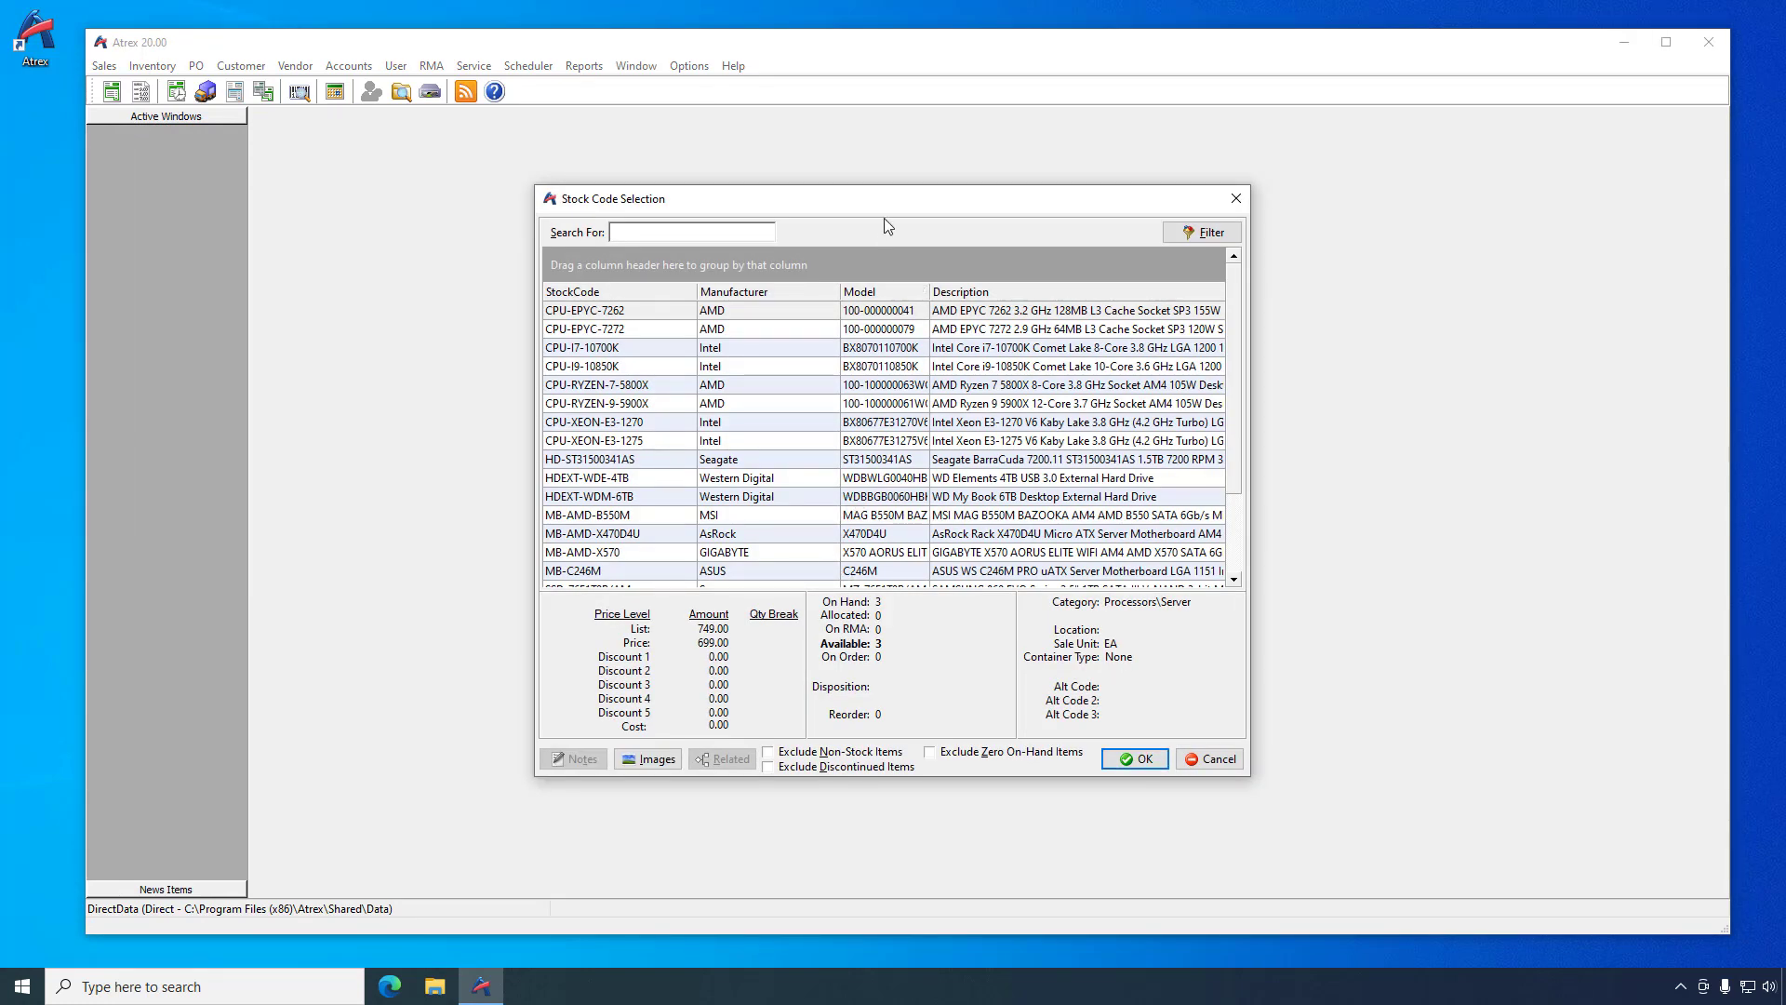
- Add the Tags field as a grid column between Model and Description in the stock code selection list
right_click(1174, 552)
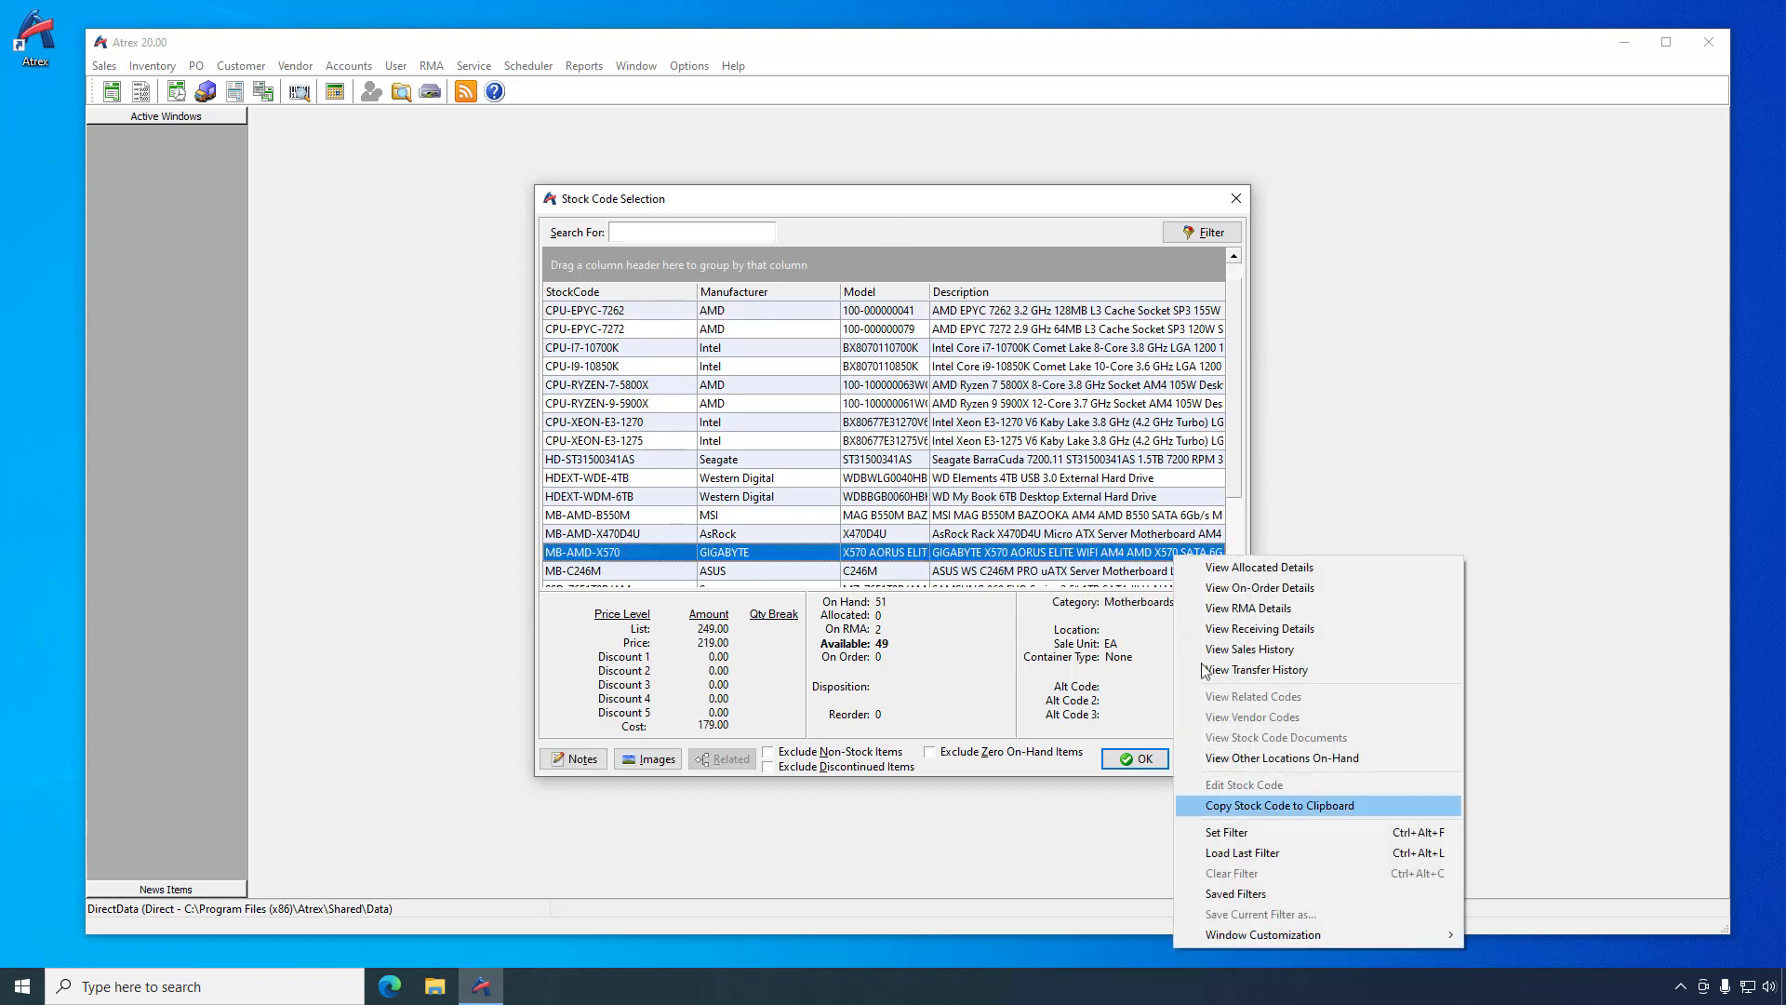
mouse_move(1273, 940)
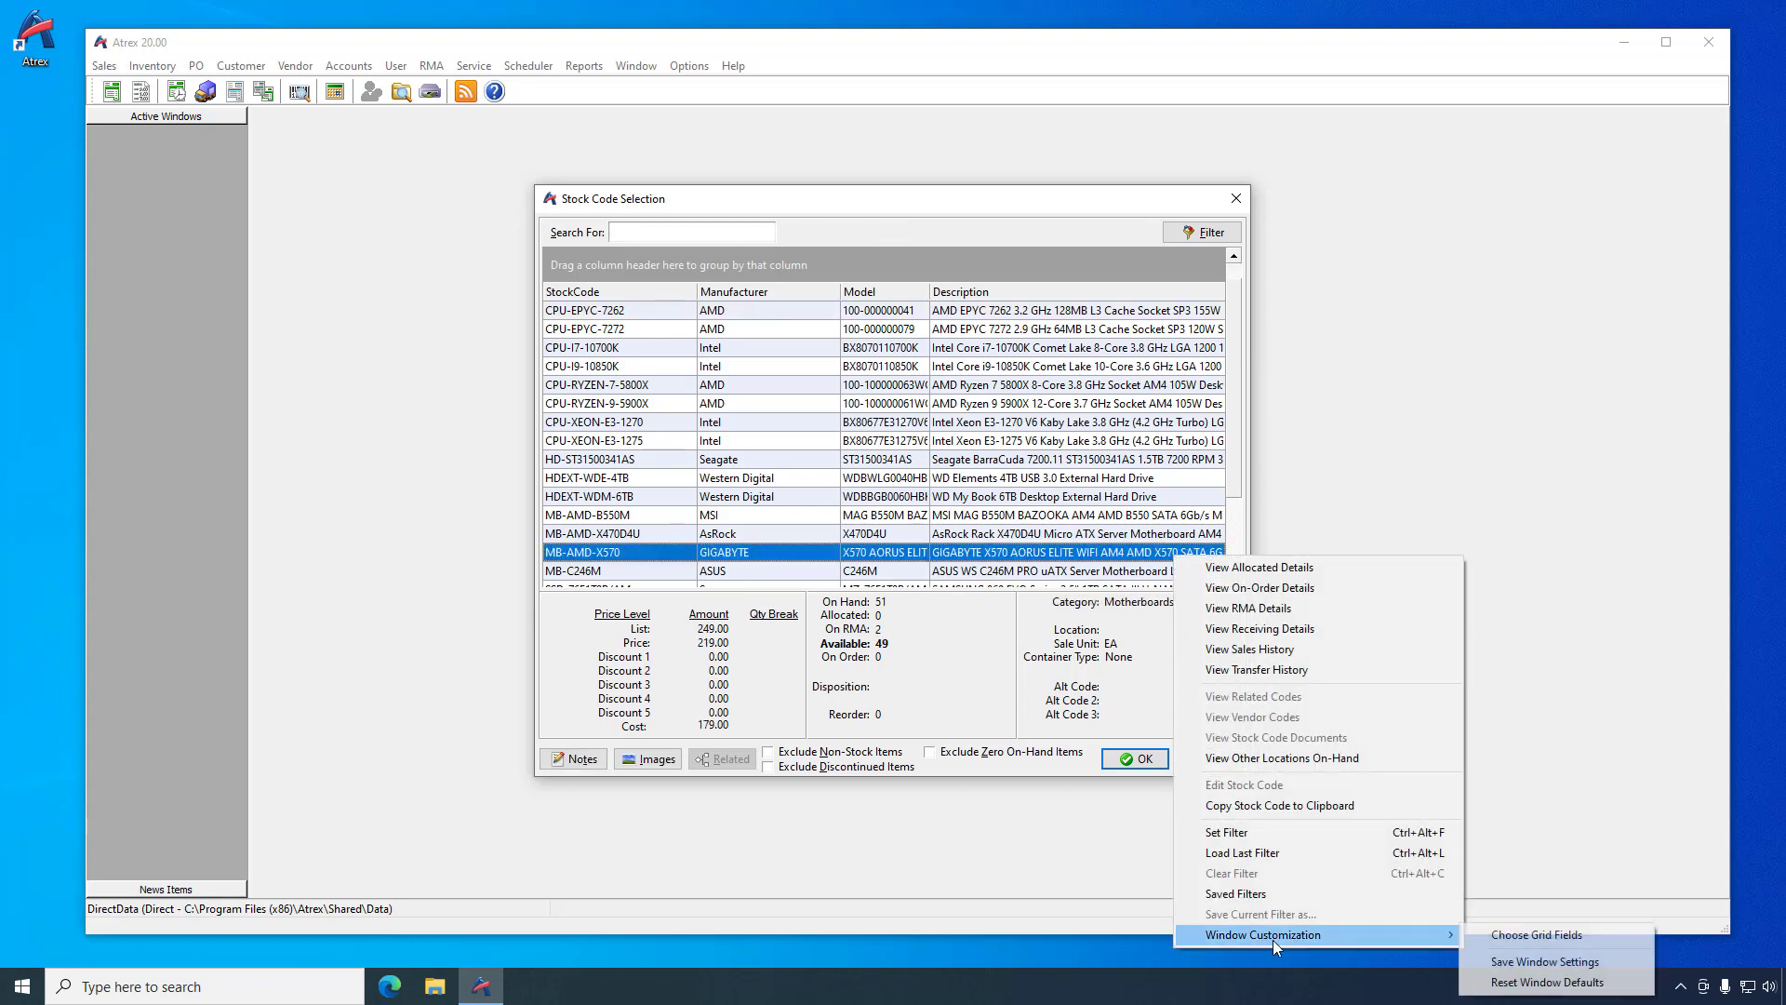
left_click(1516, 933)
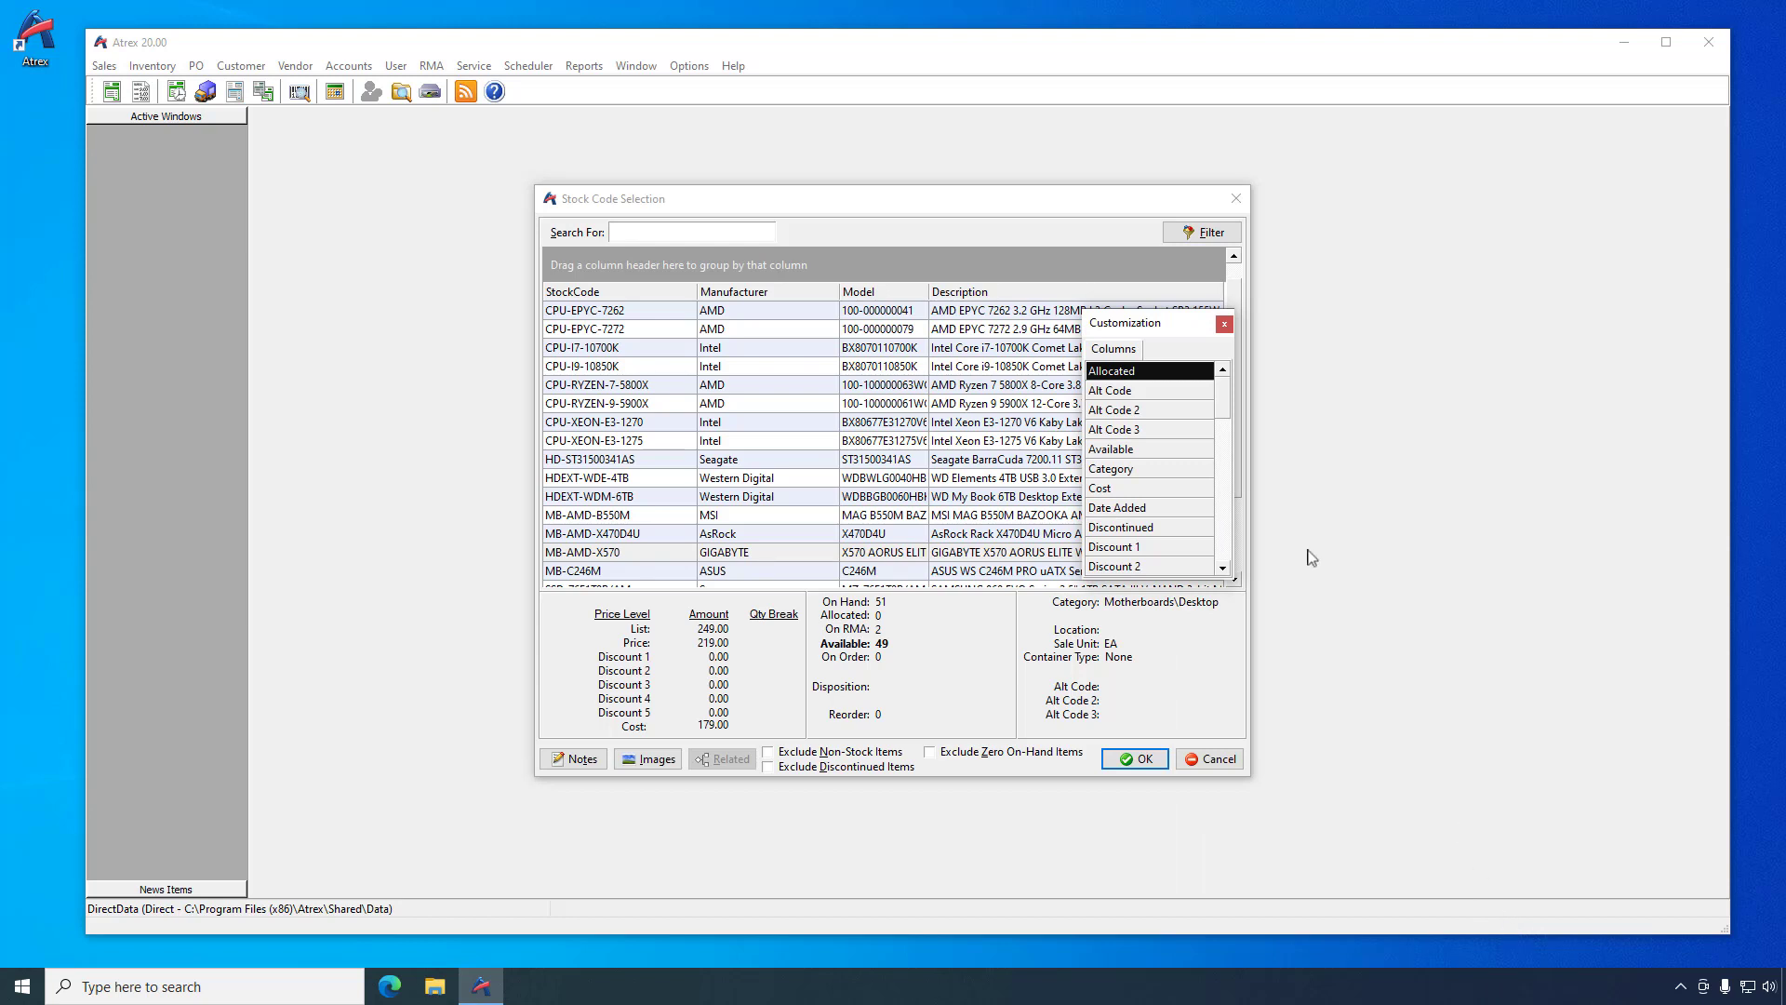
scroll(1223, 559, "down", 8)
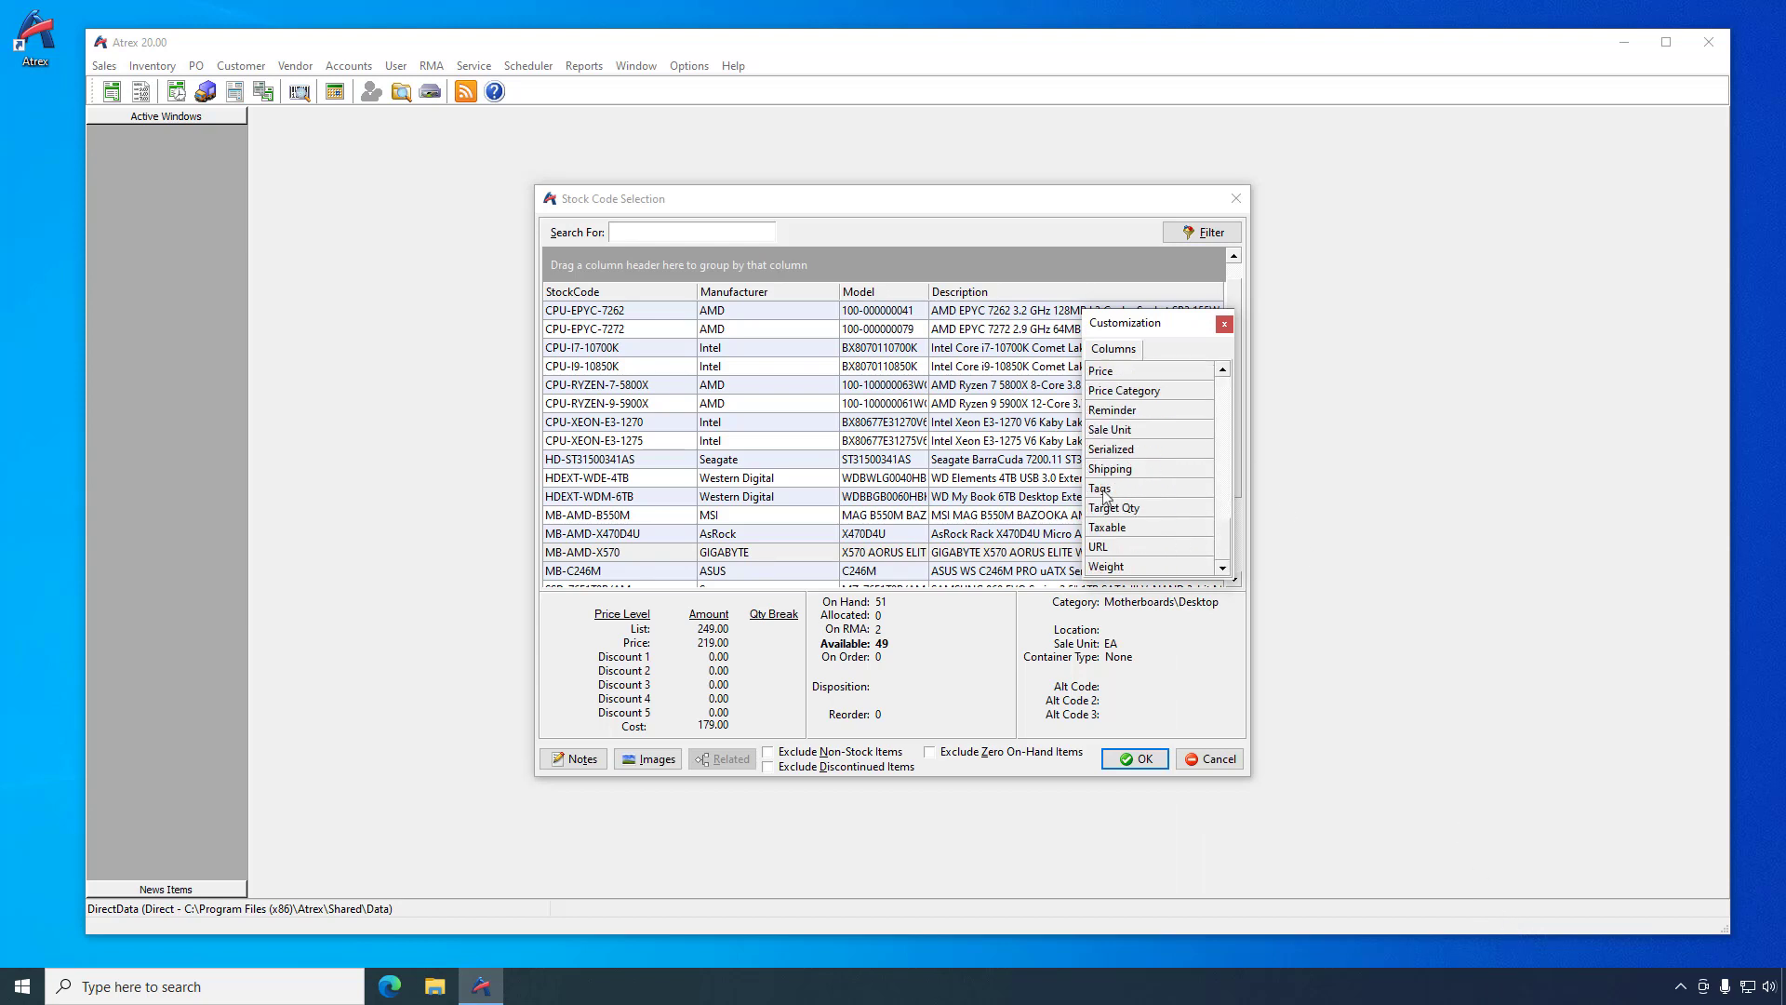
left_click_drag(1104, 496, 944, 312)
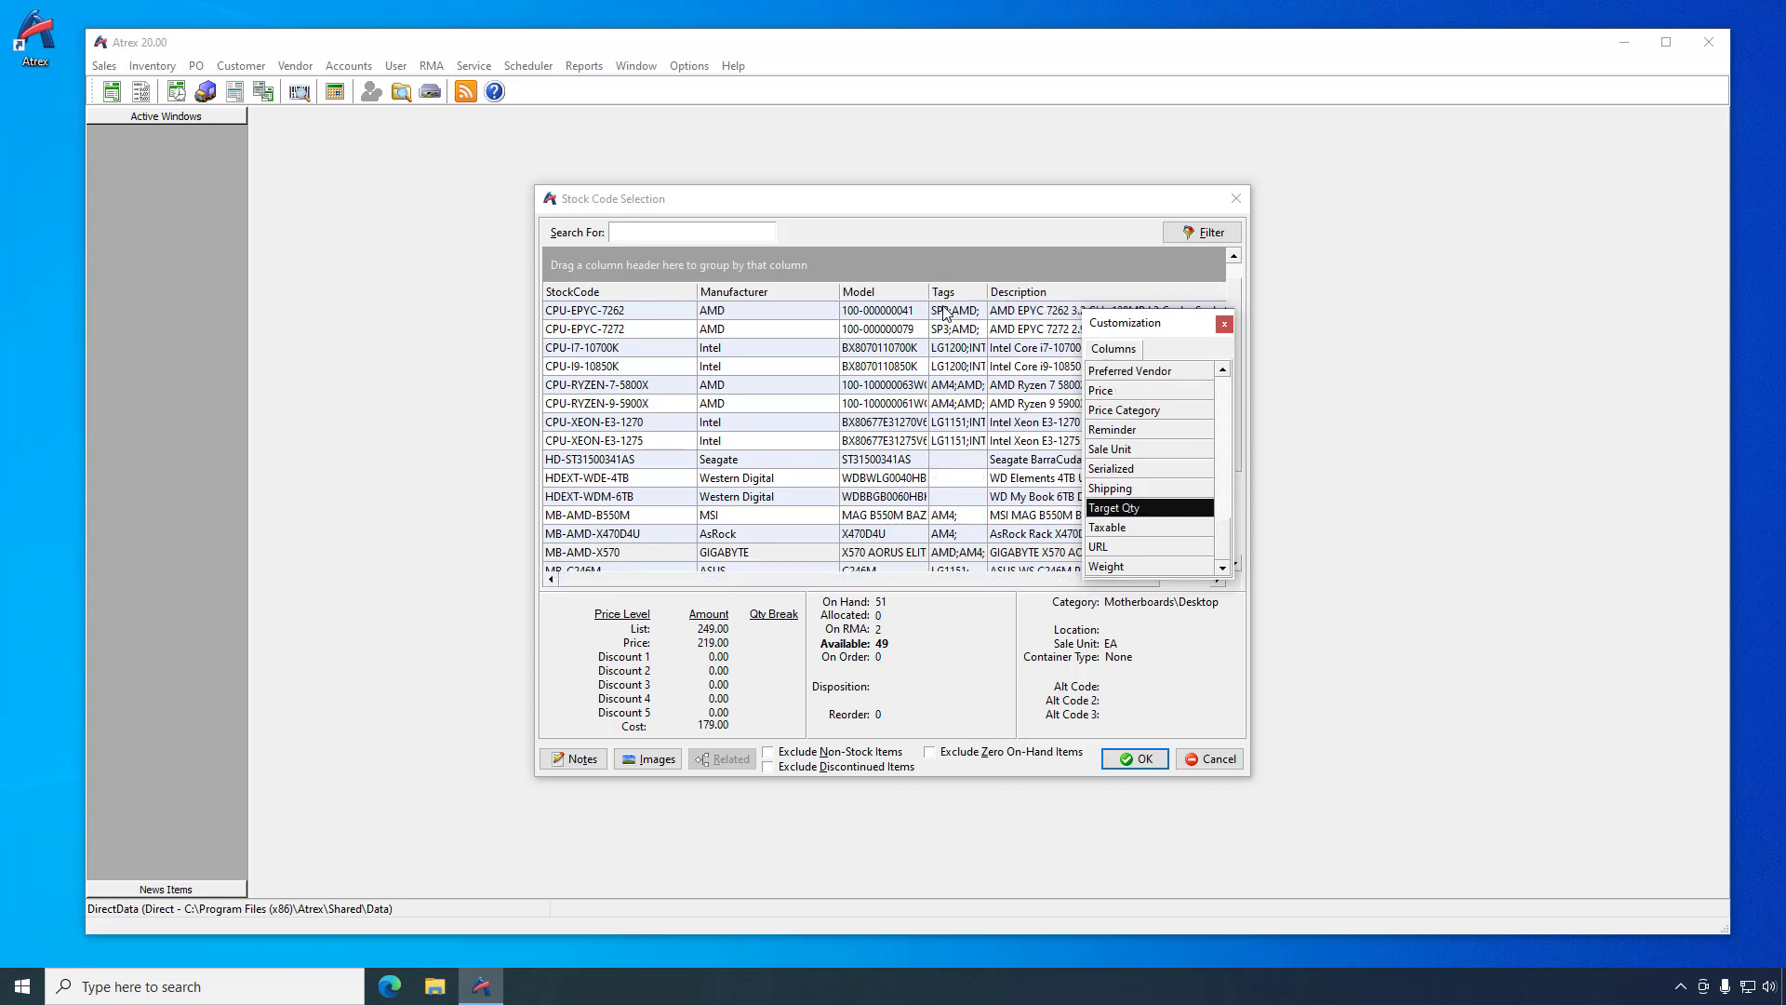
left_click(1224, 324)
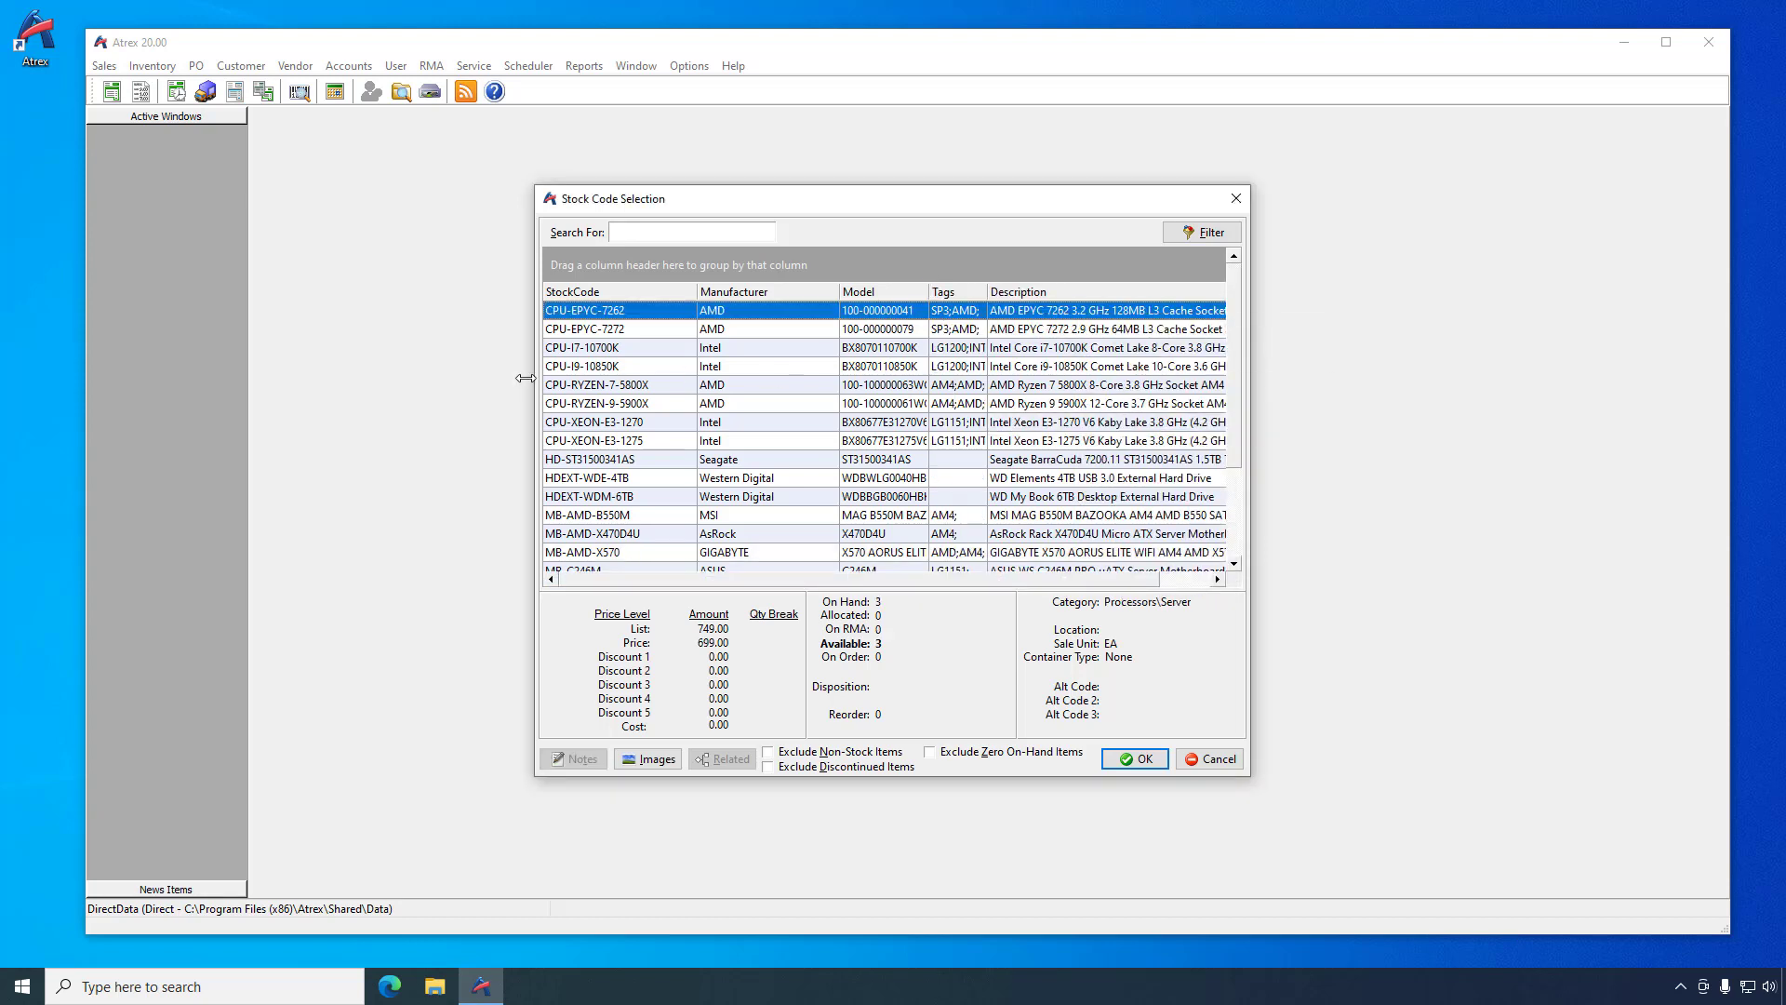
- Widen the stock code selection window and its Tags and Description columns, and save the window settings
left_click_drag(536, 377, 383, 377)
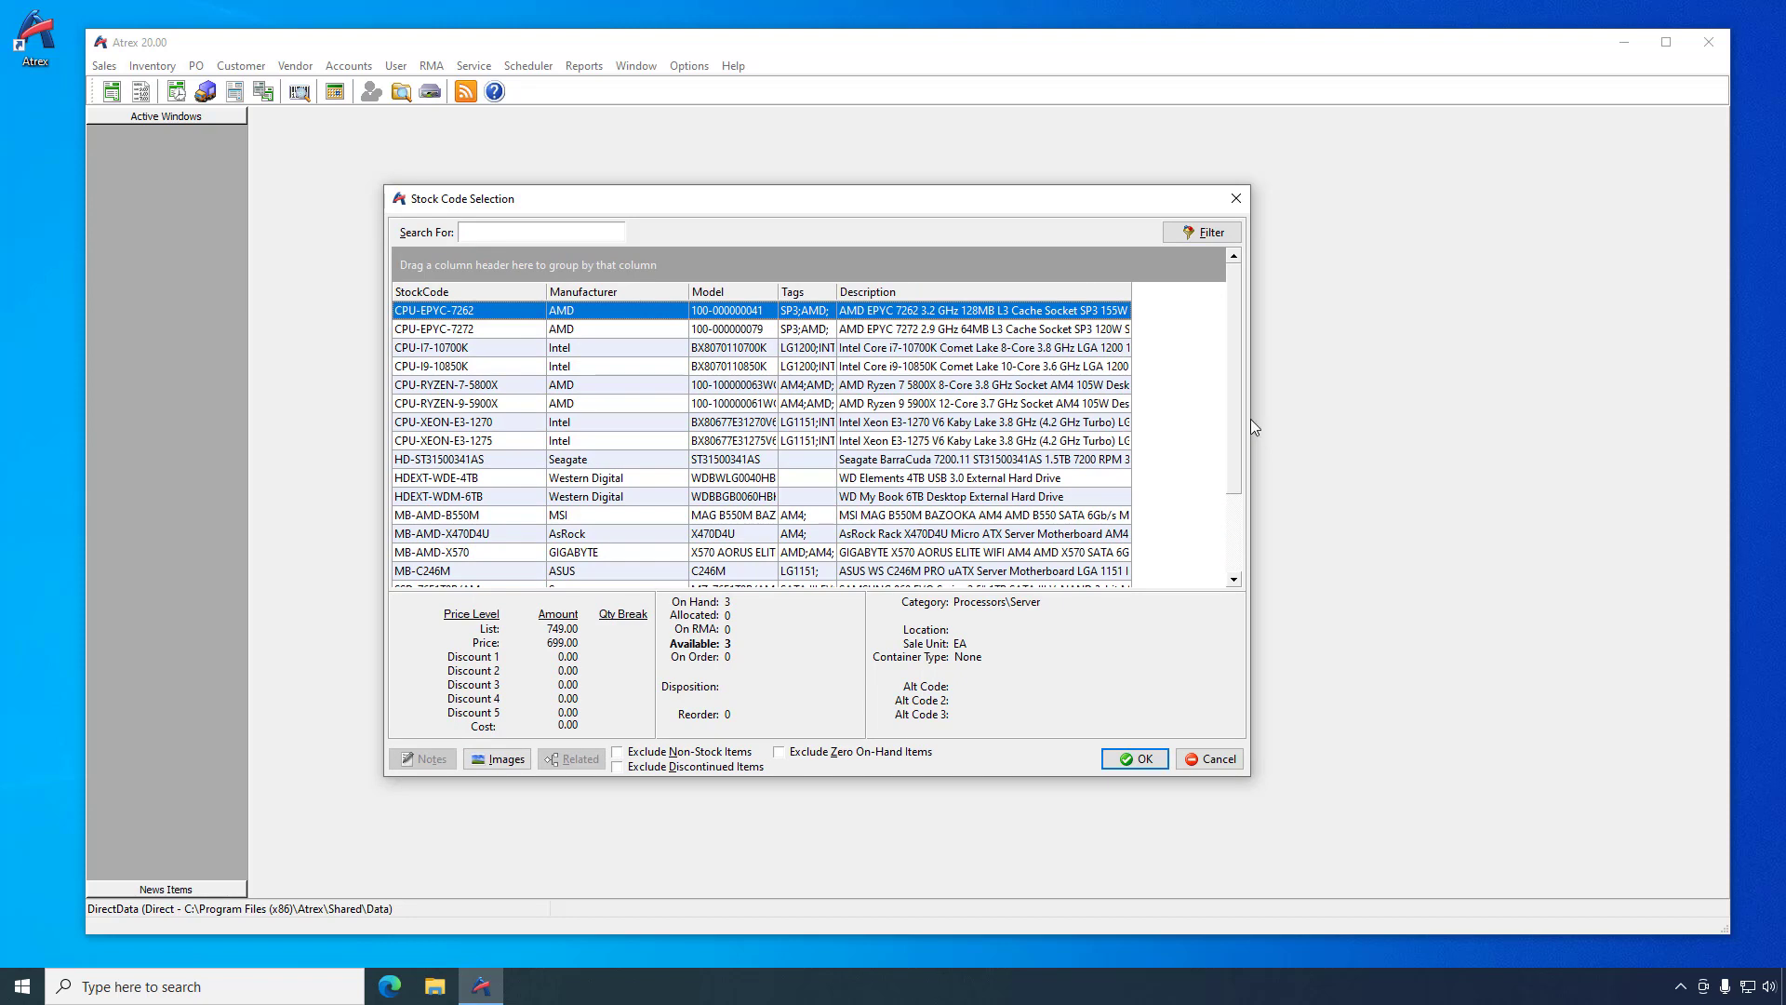
left_click_drag(1253, 426, 1392, 426)
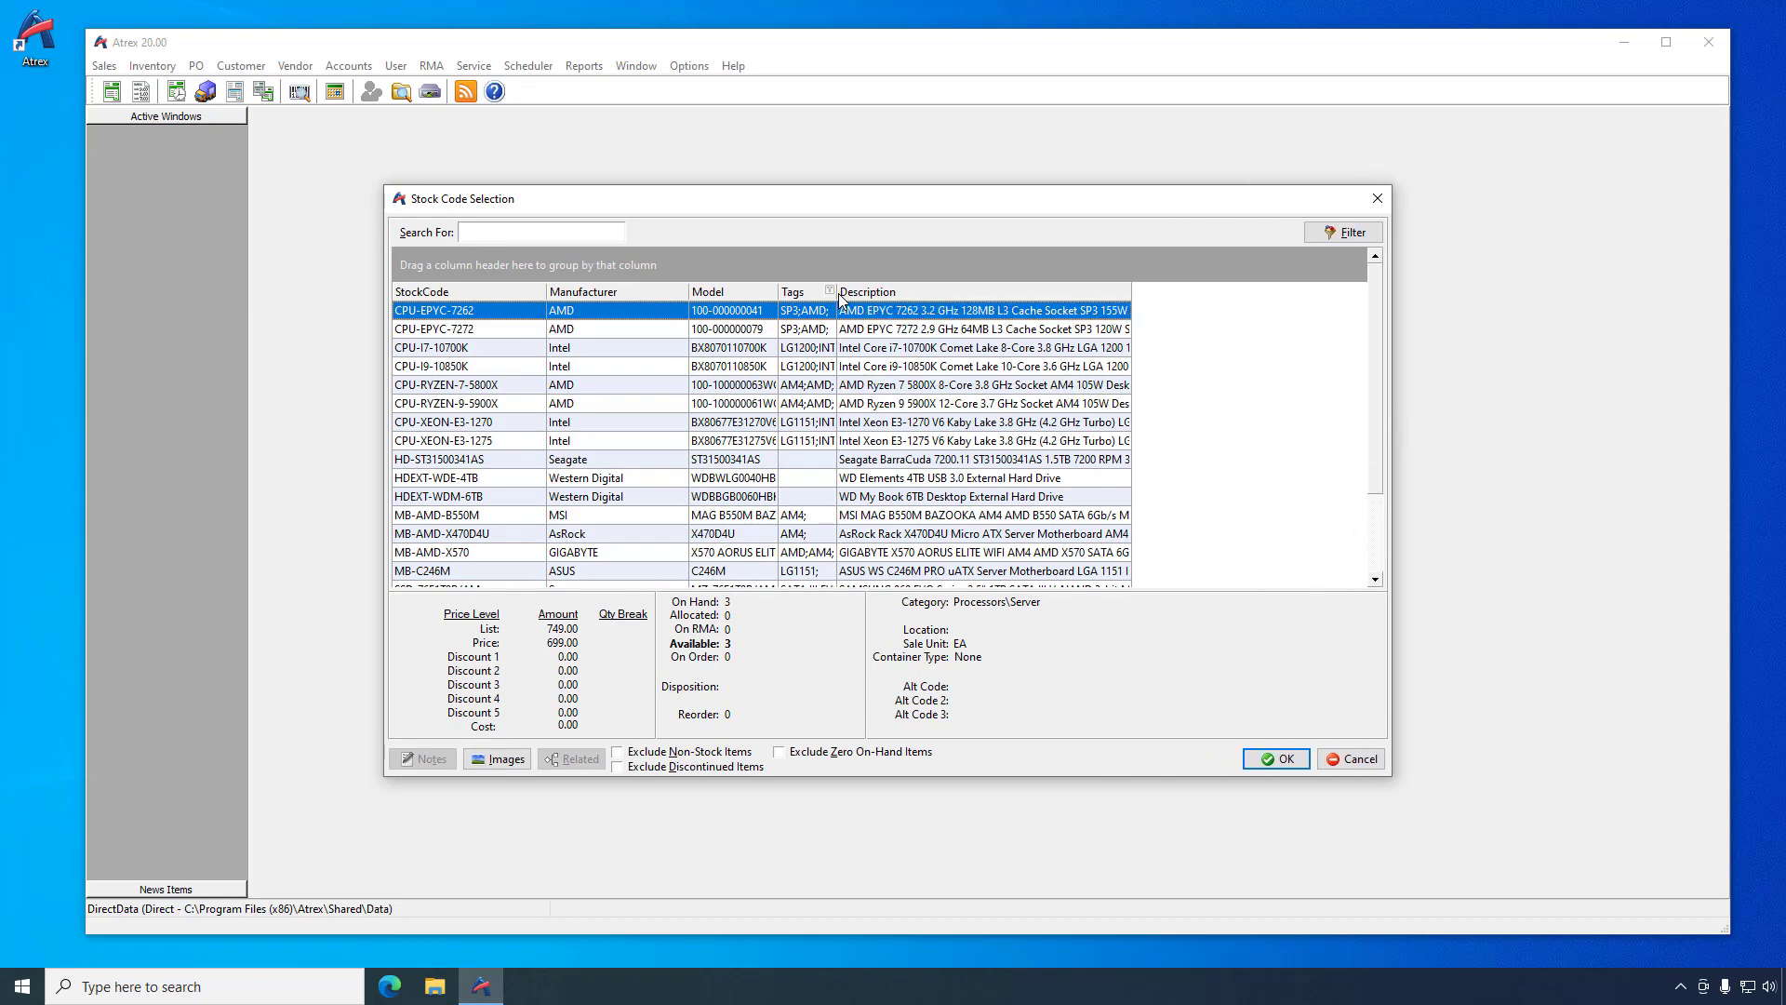
left_click_drag(837, 298, 959, 300)
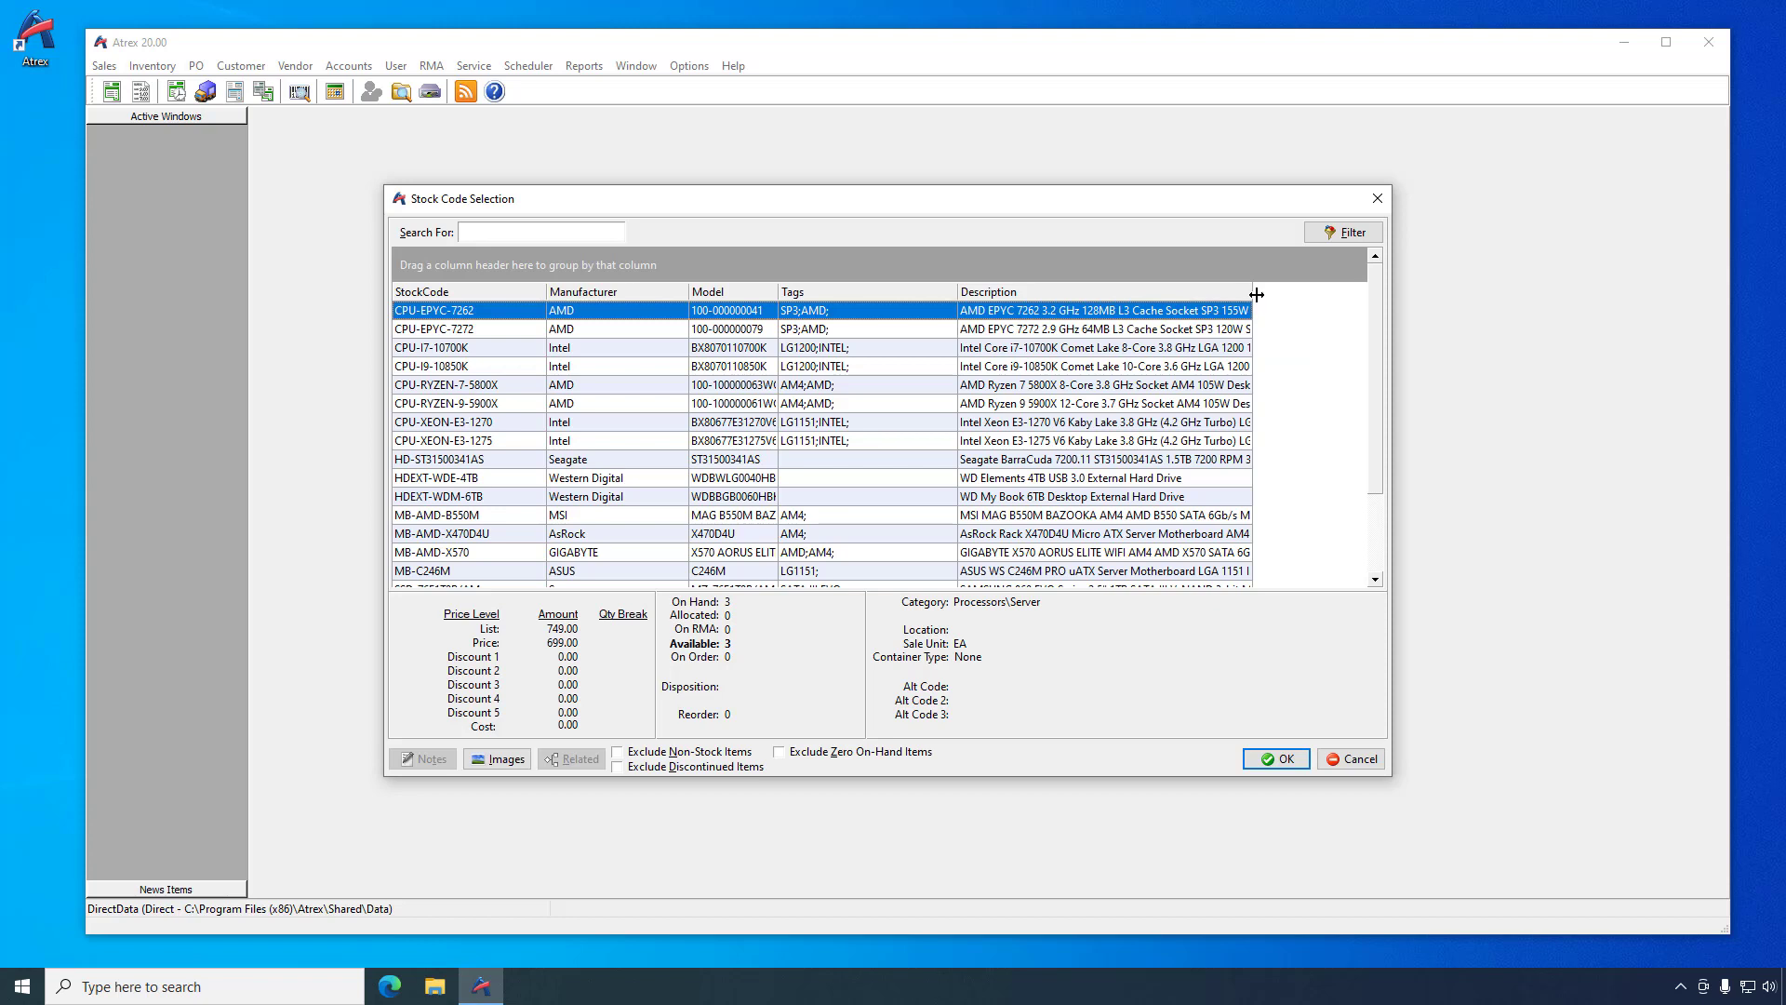
left_click_drag(1256, 294, 1366, 299)
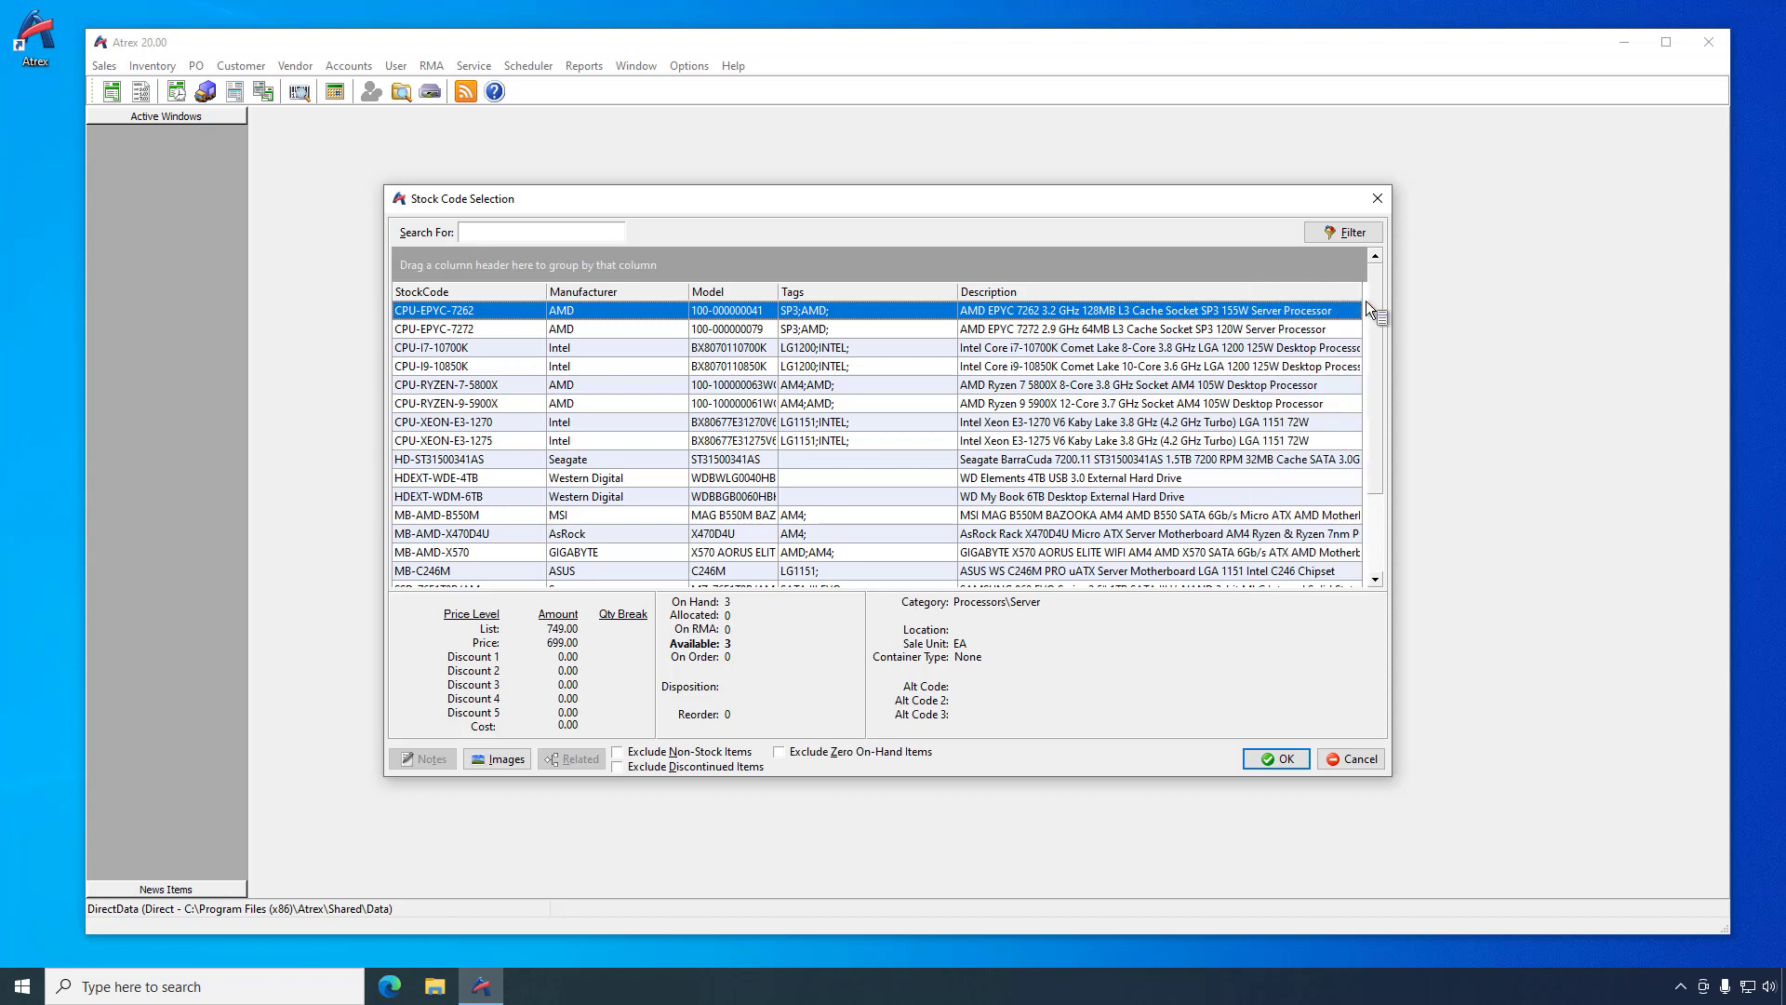
right_click(1126, 514)
mouse_move(1215, 889)
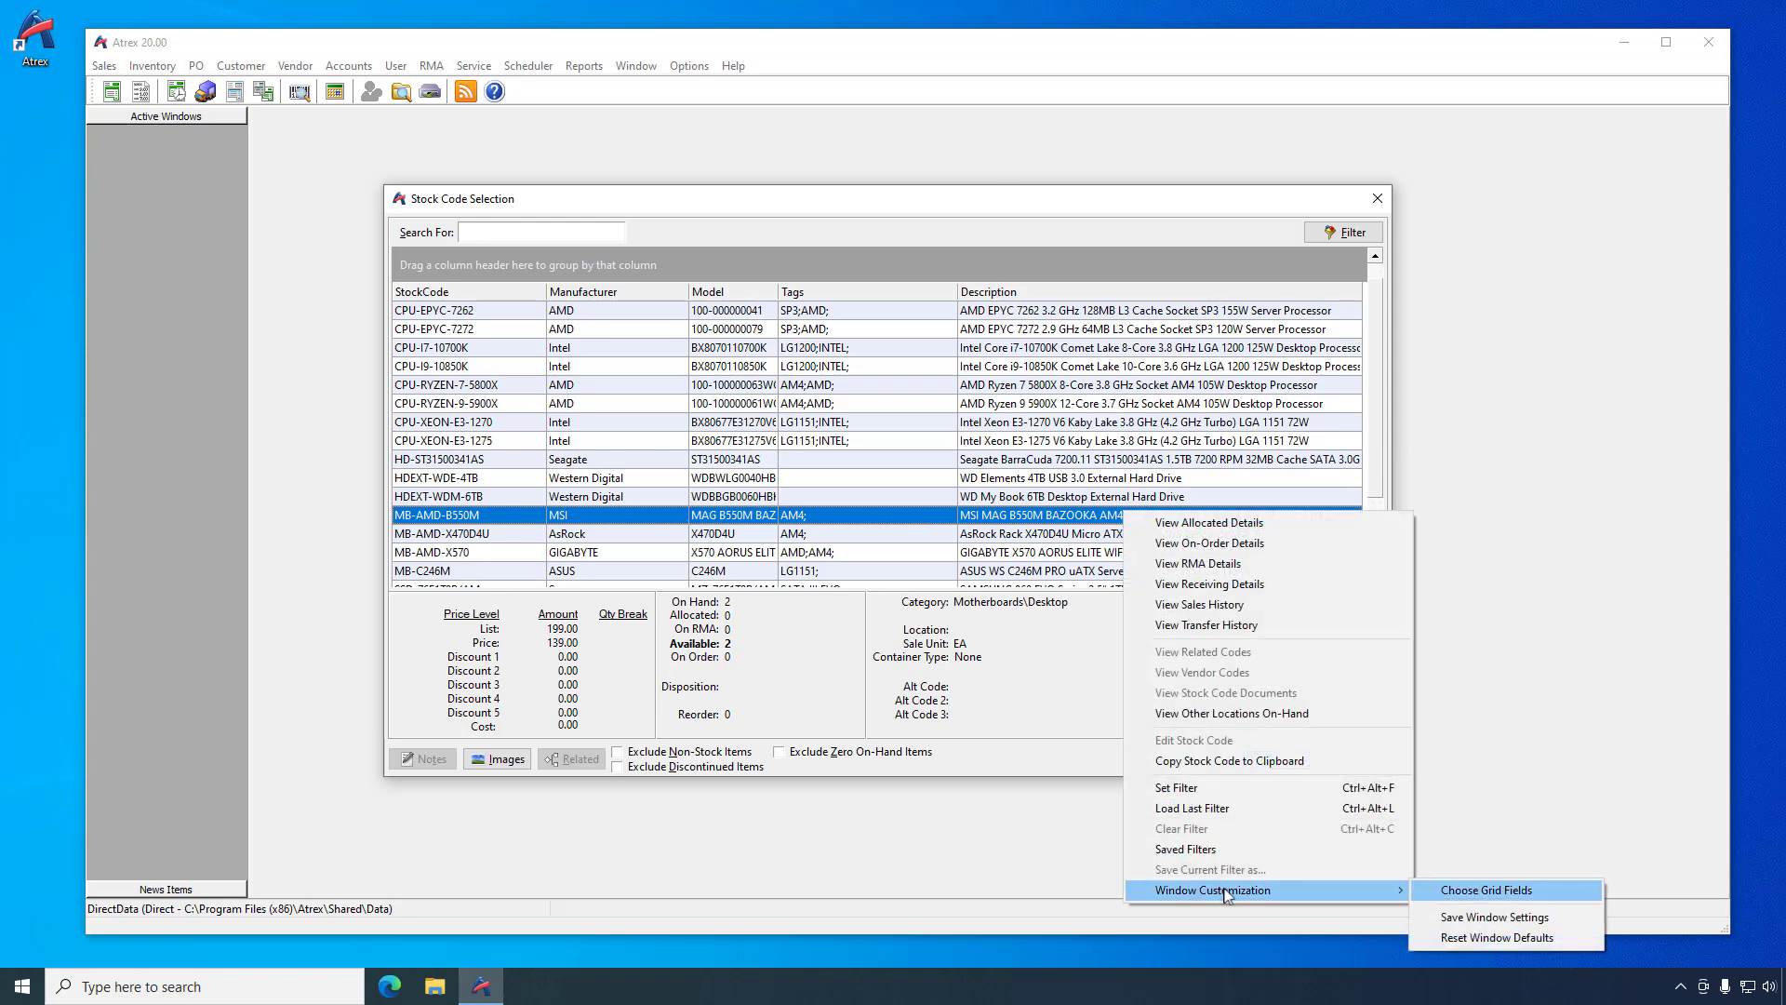
left_click(1467, 916)
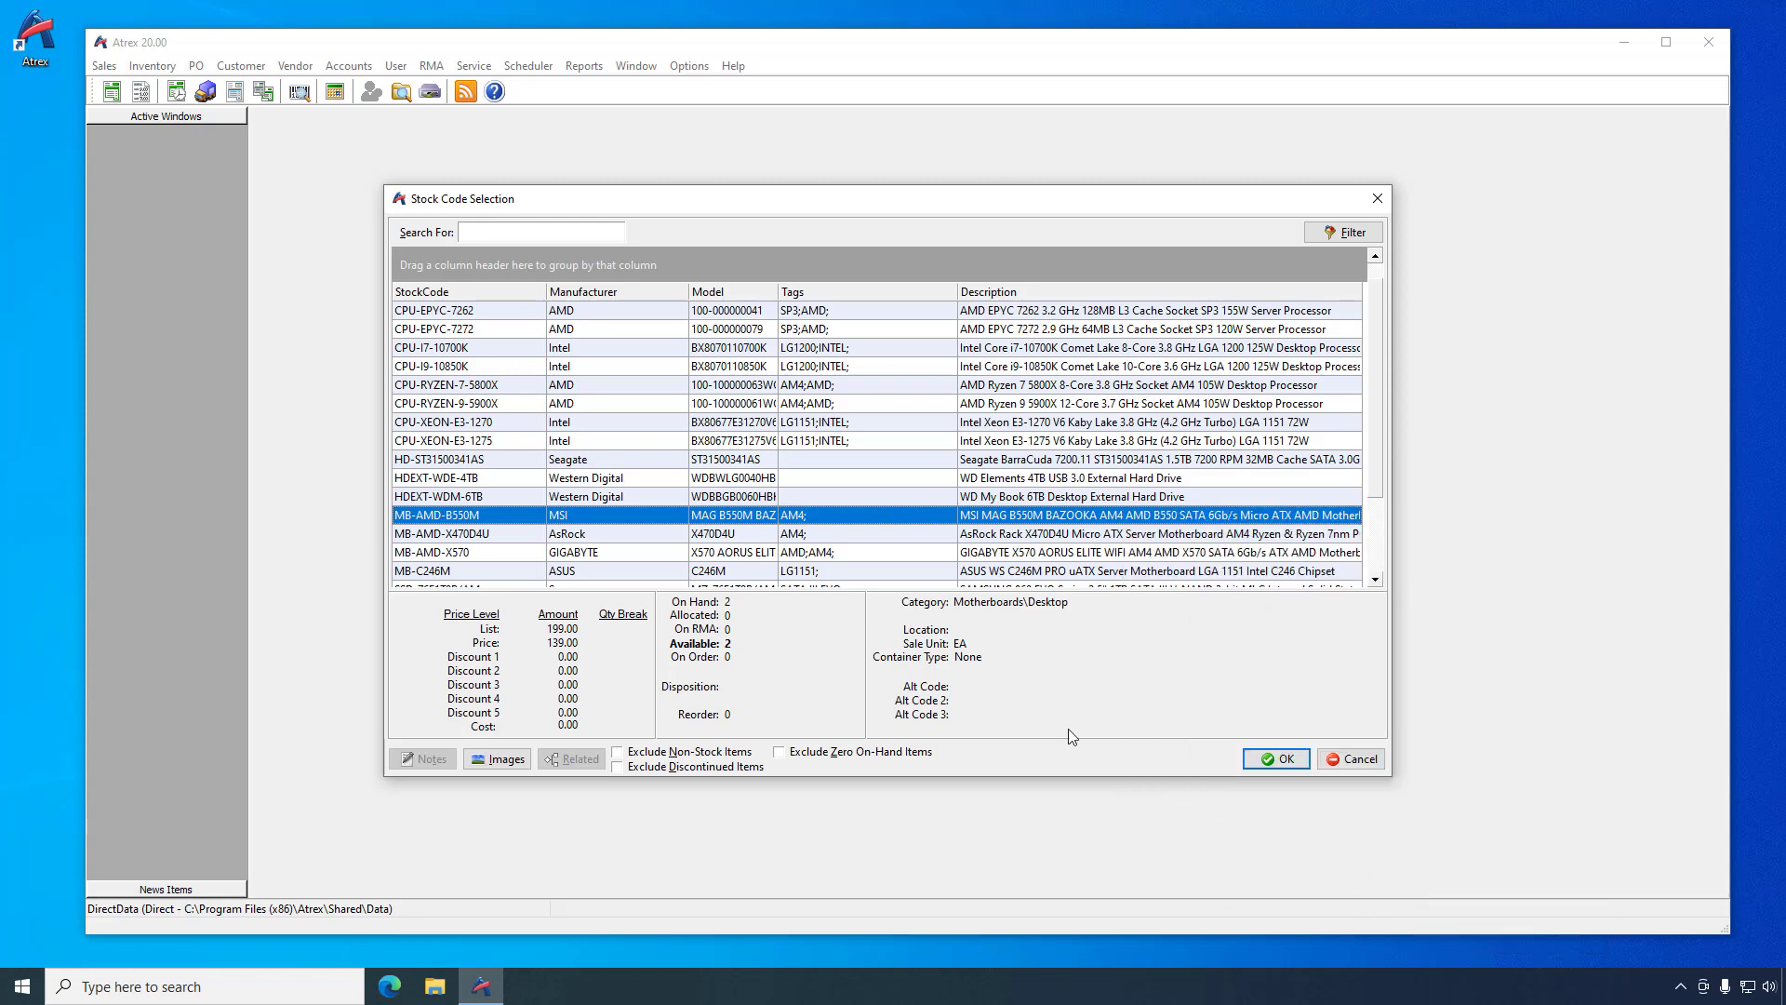
- Filter the stock code list with a custom Tags condition "Is like" AM4, and close the list without selecting a code
left_click(950, 291)
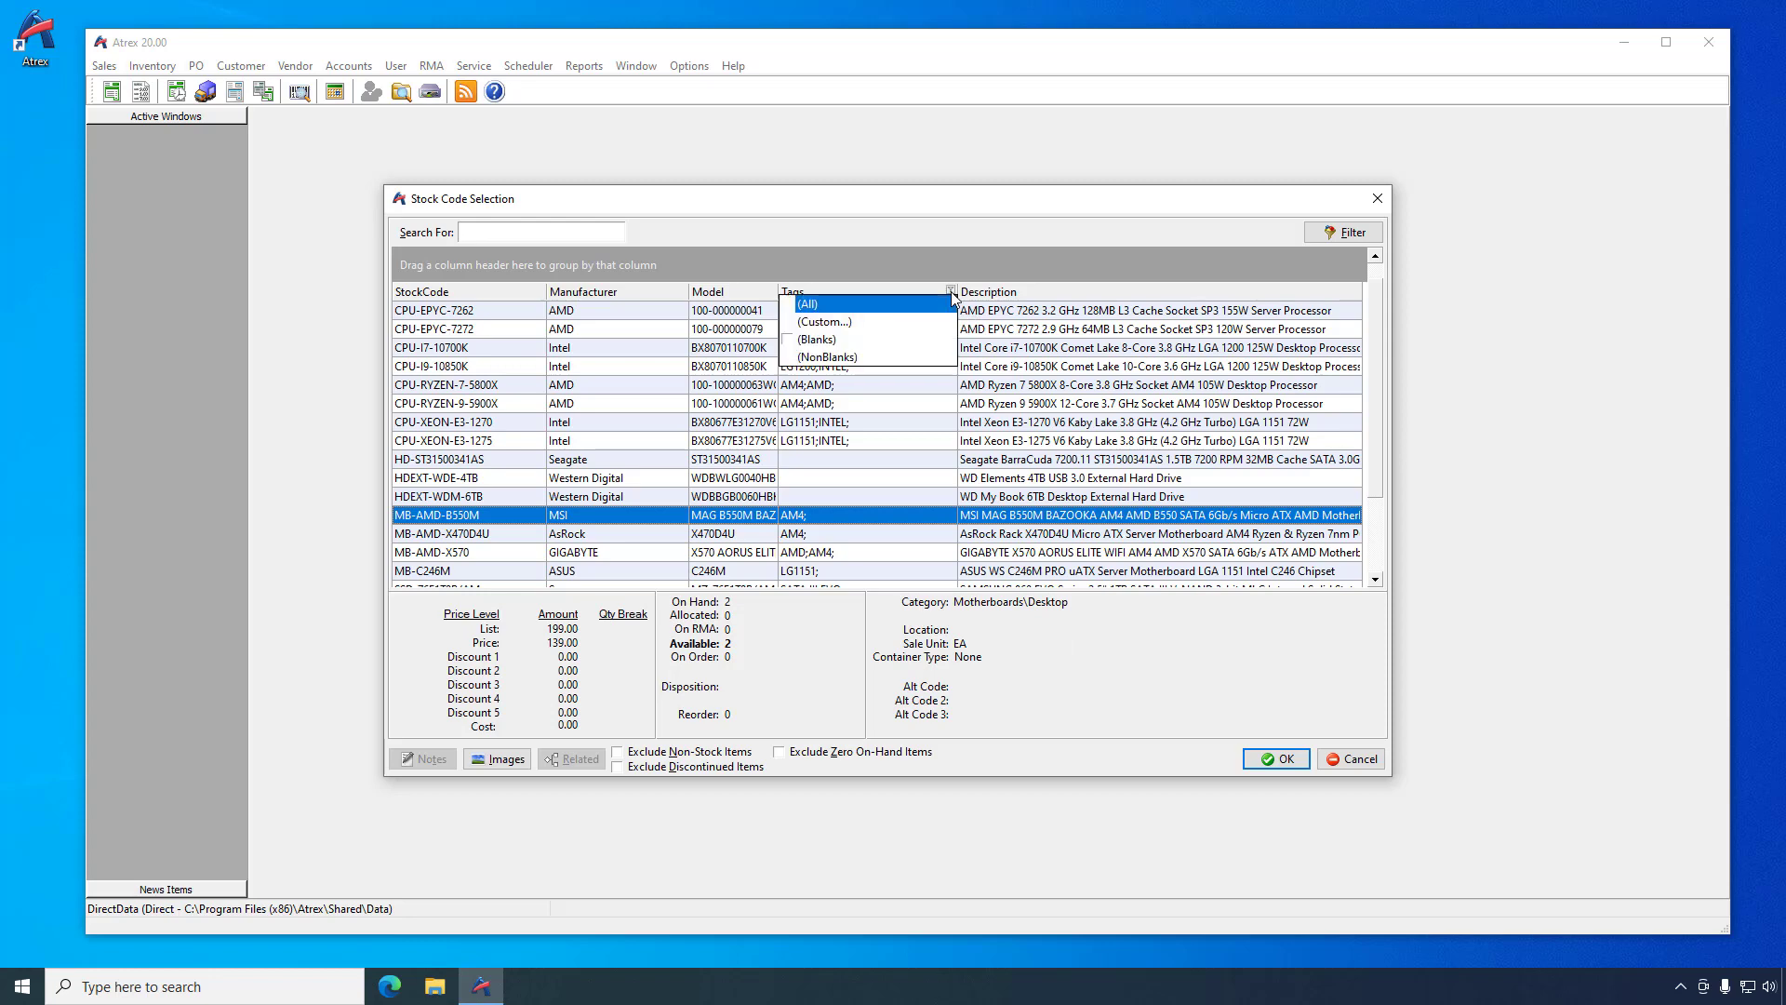
left_click(907, 322)
left_click(905, 456)
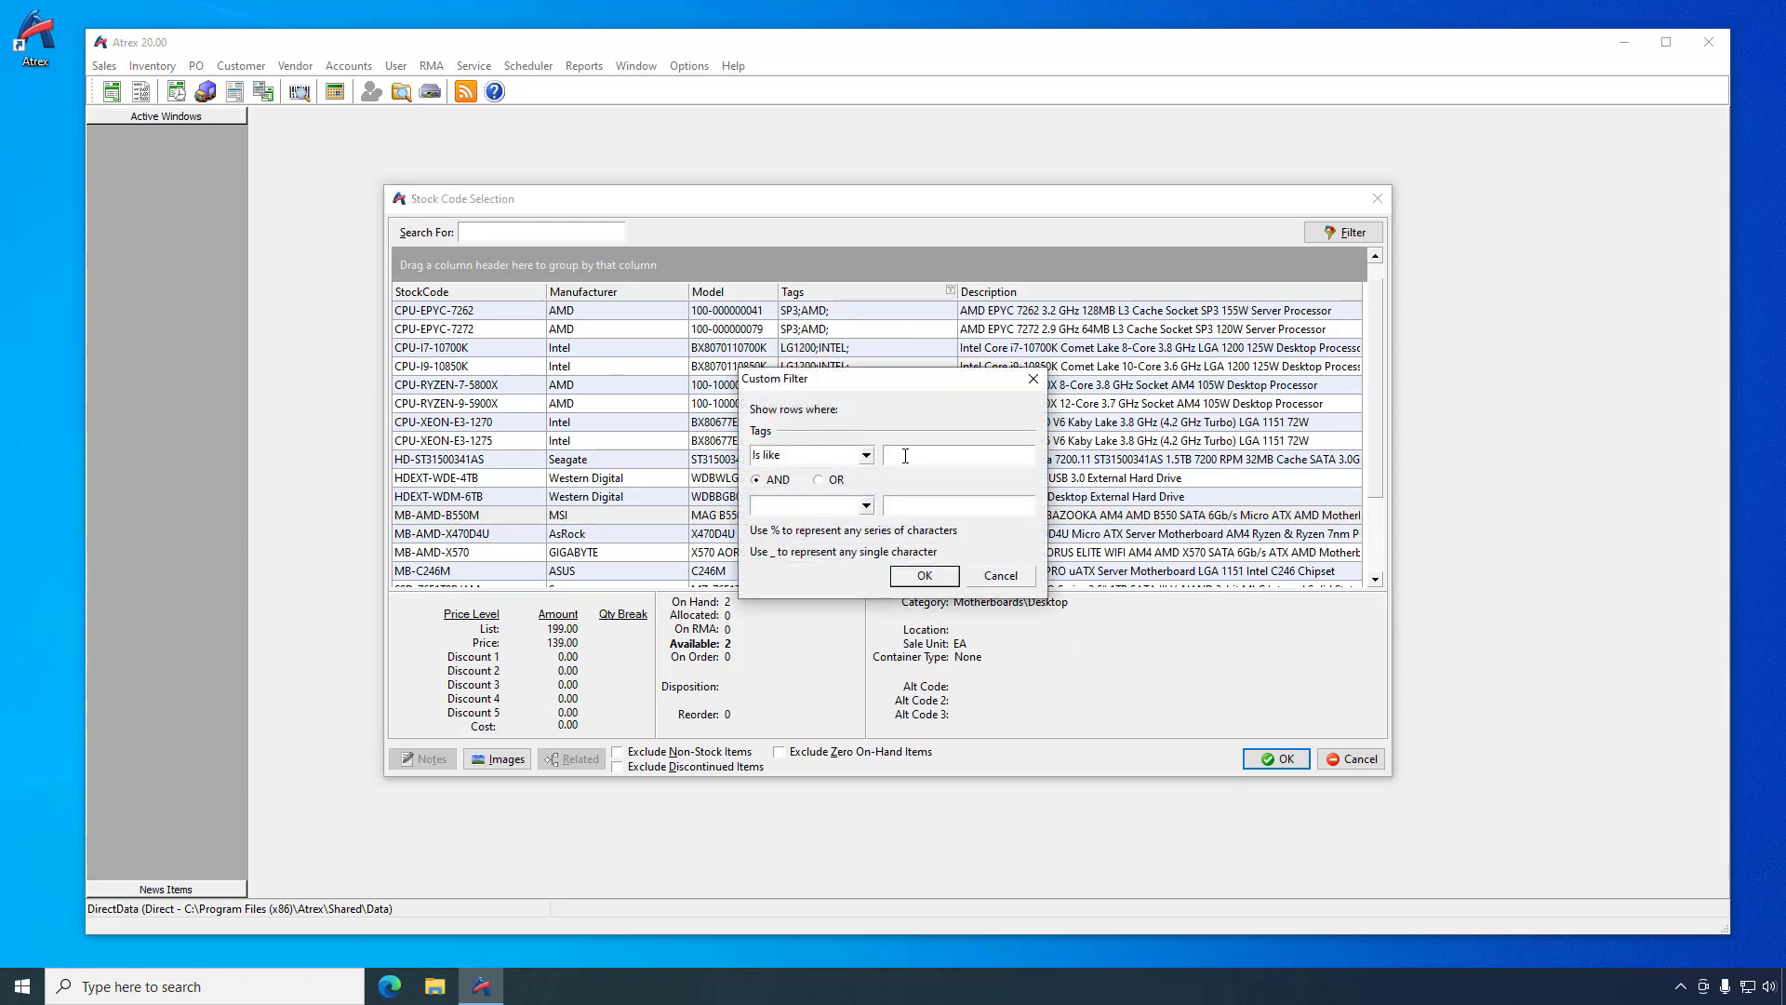
type("AM4")
key("Return")
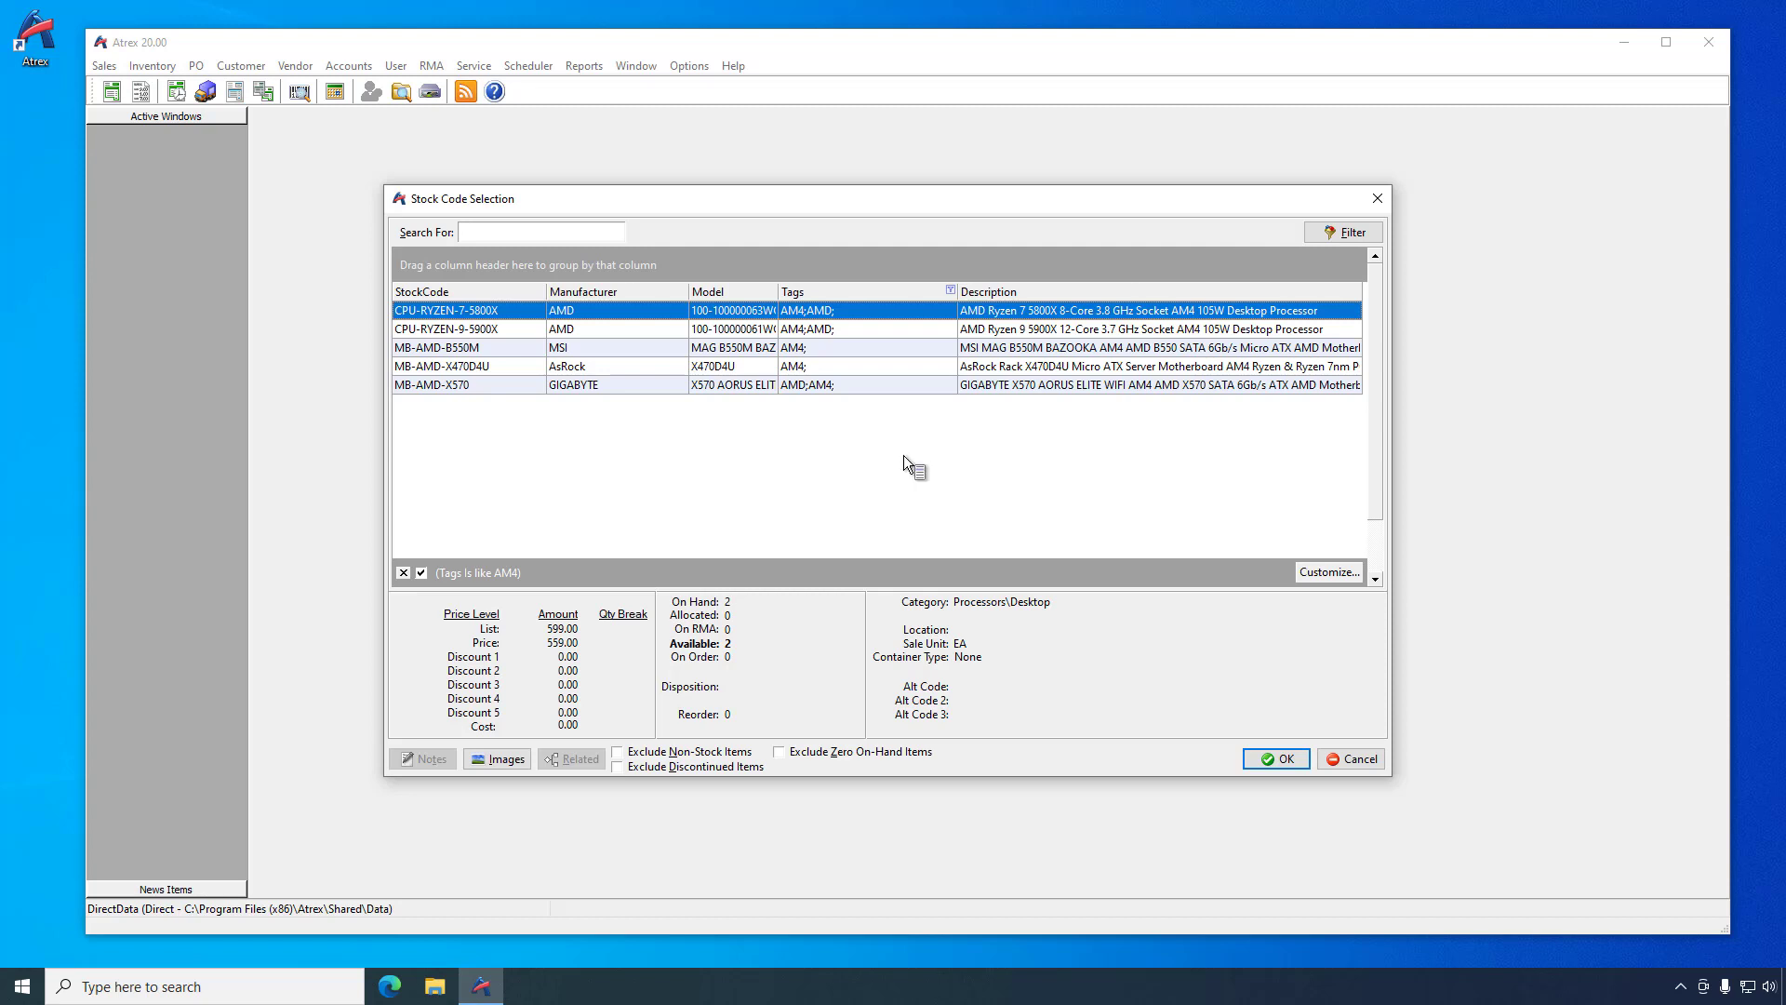
left_click(1348, 763)
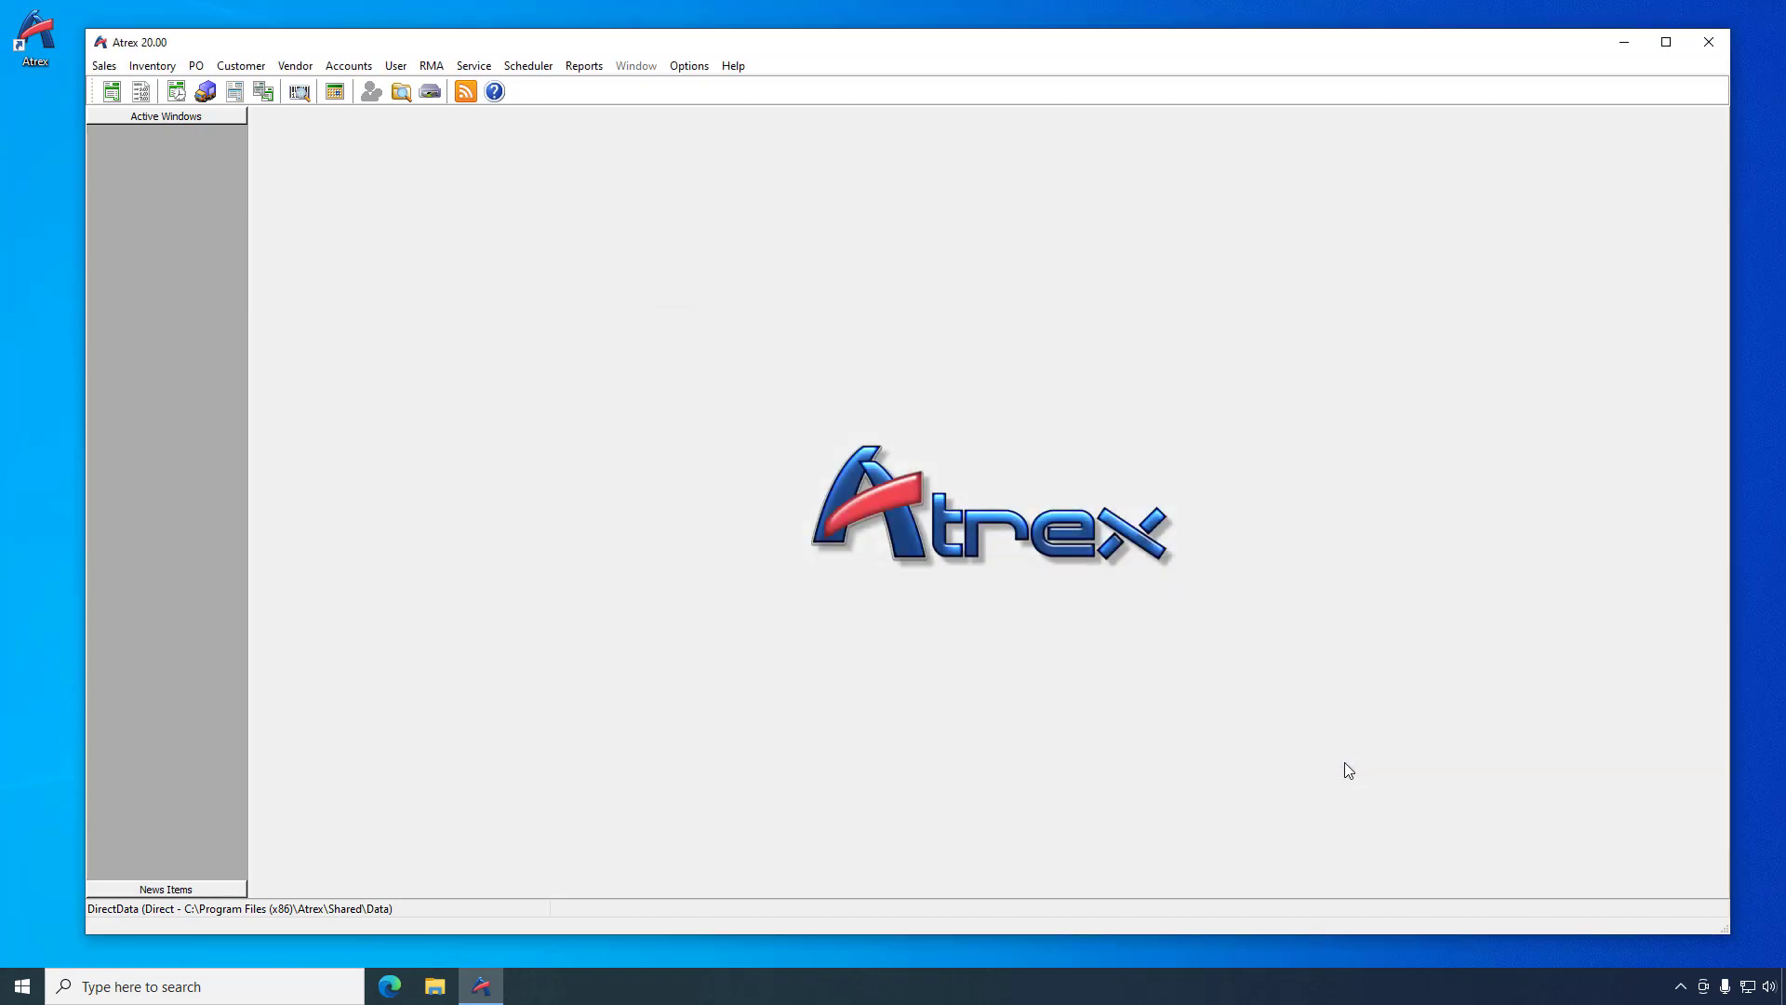
- Start a new sales invoice for a customer picked from the customer search list
left_click(106, 67)
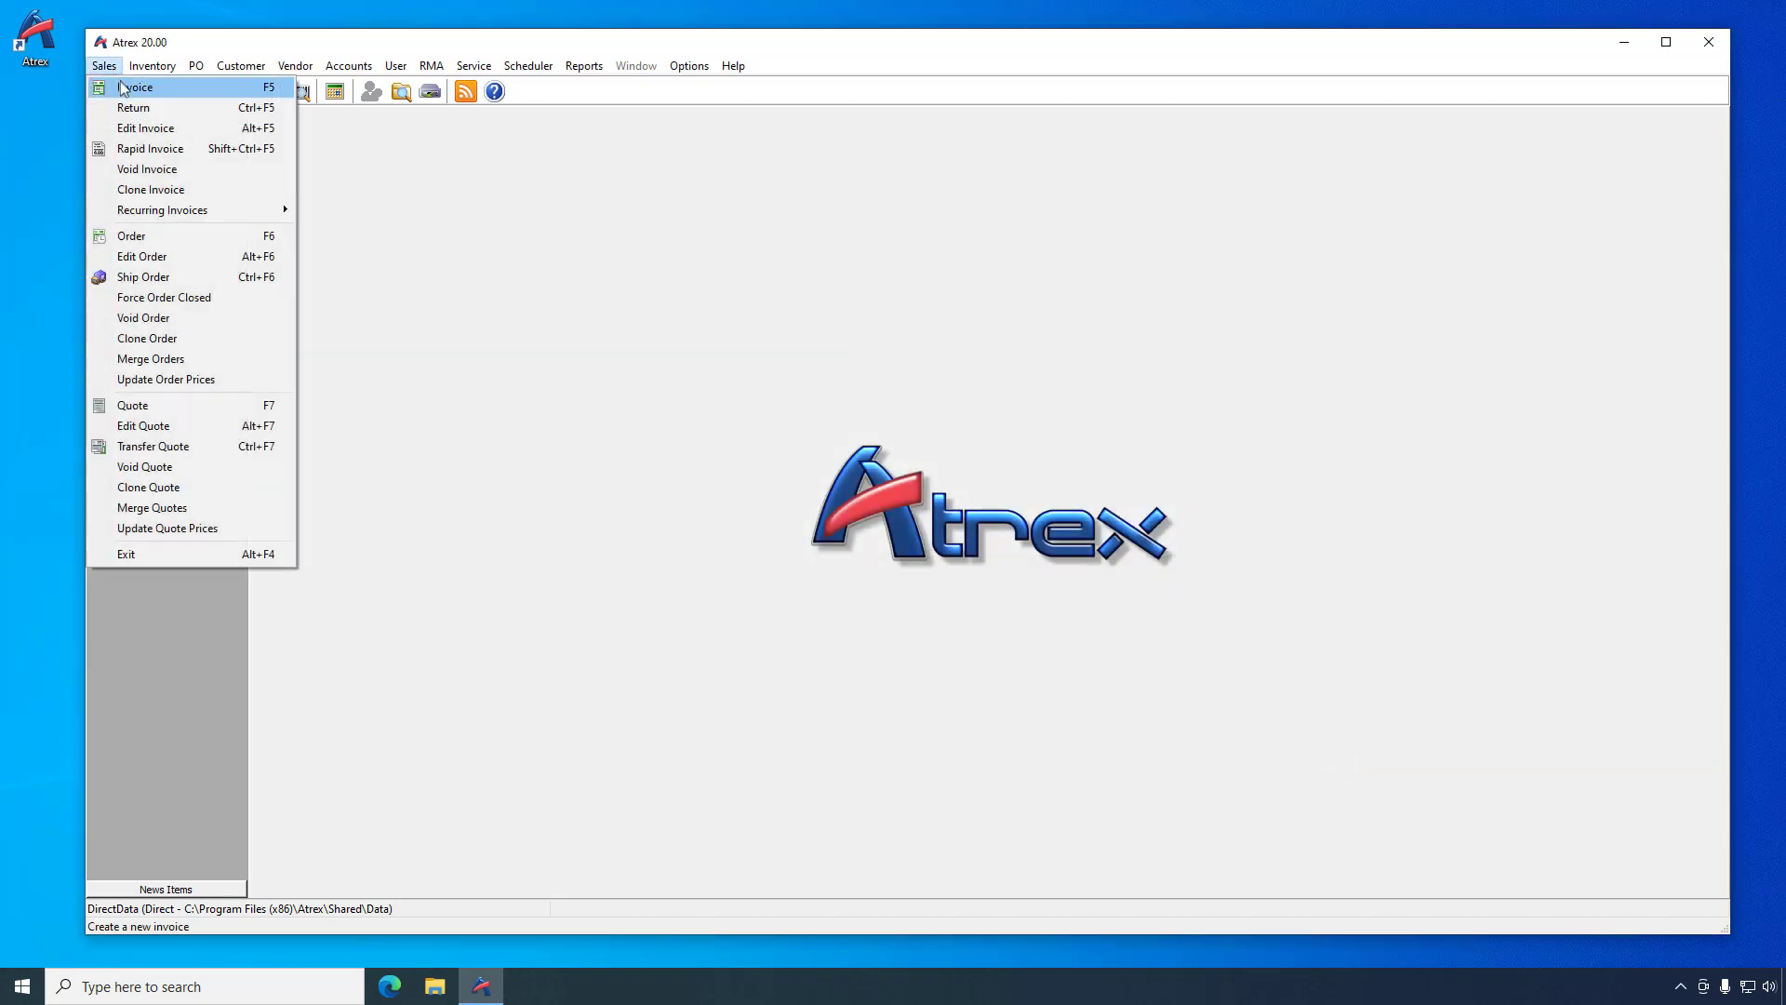
left_click(122, 87)
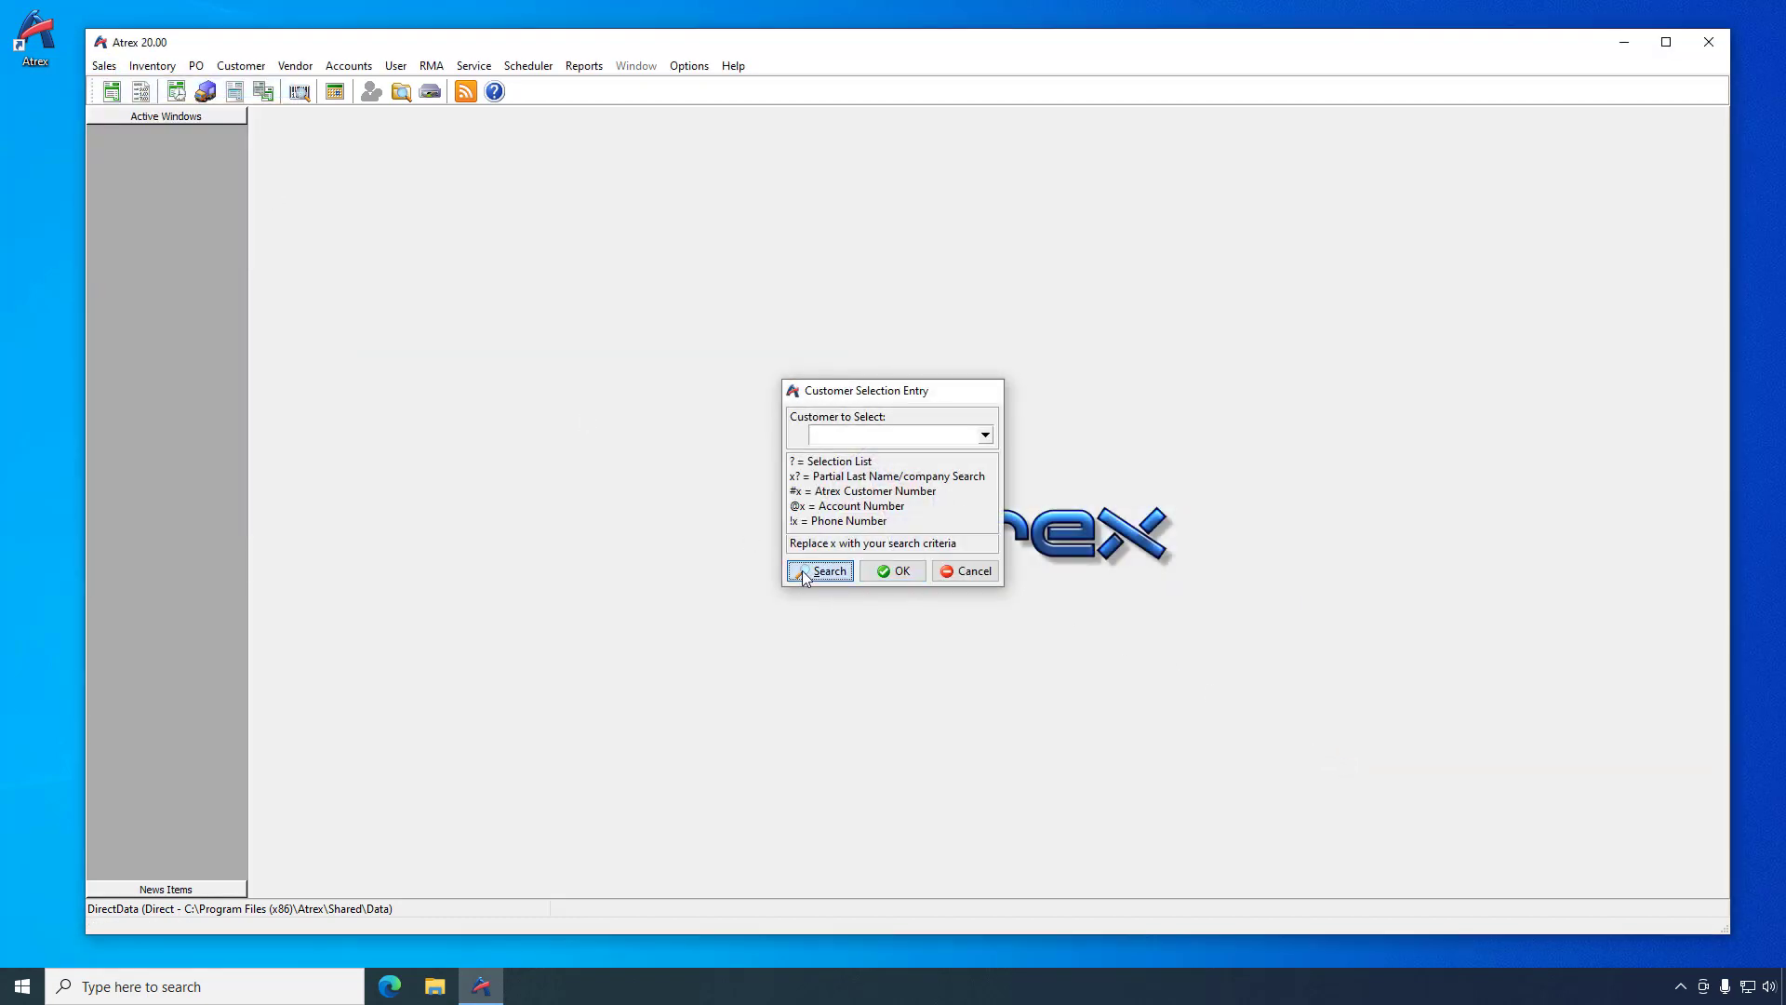
left_click(805, 571)
double_click(646, 407)
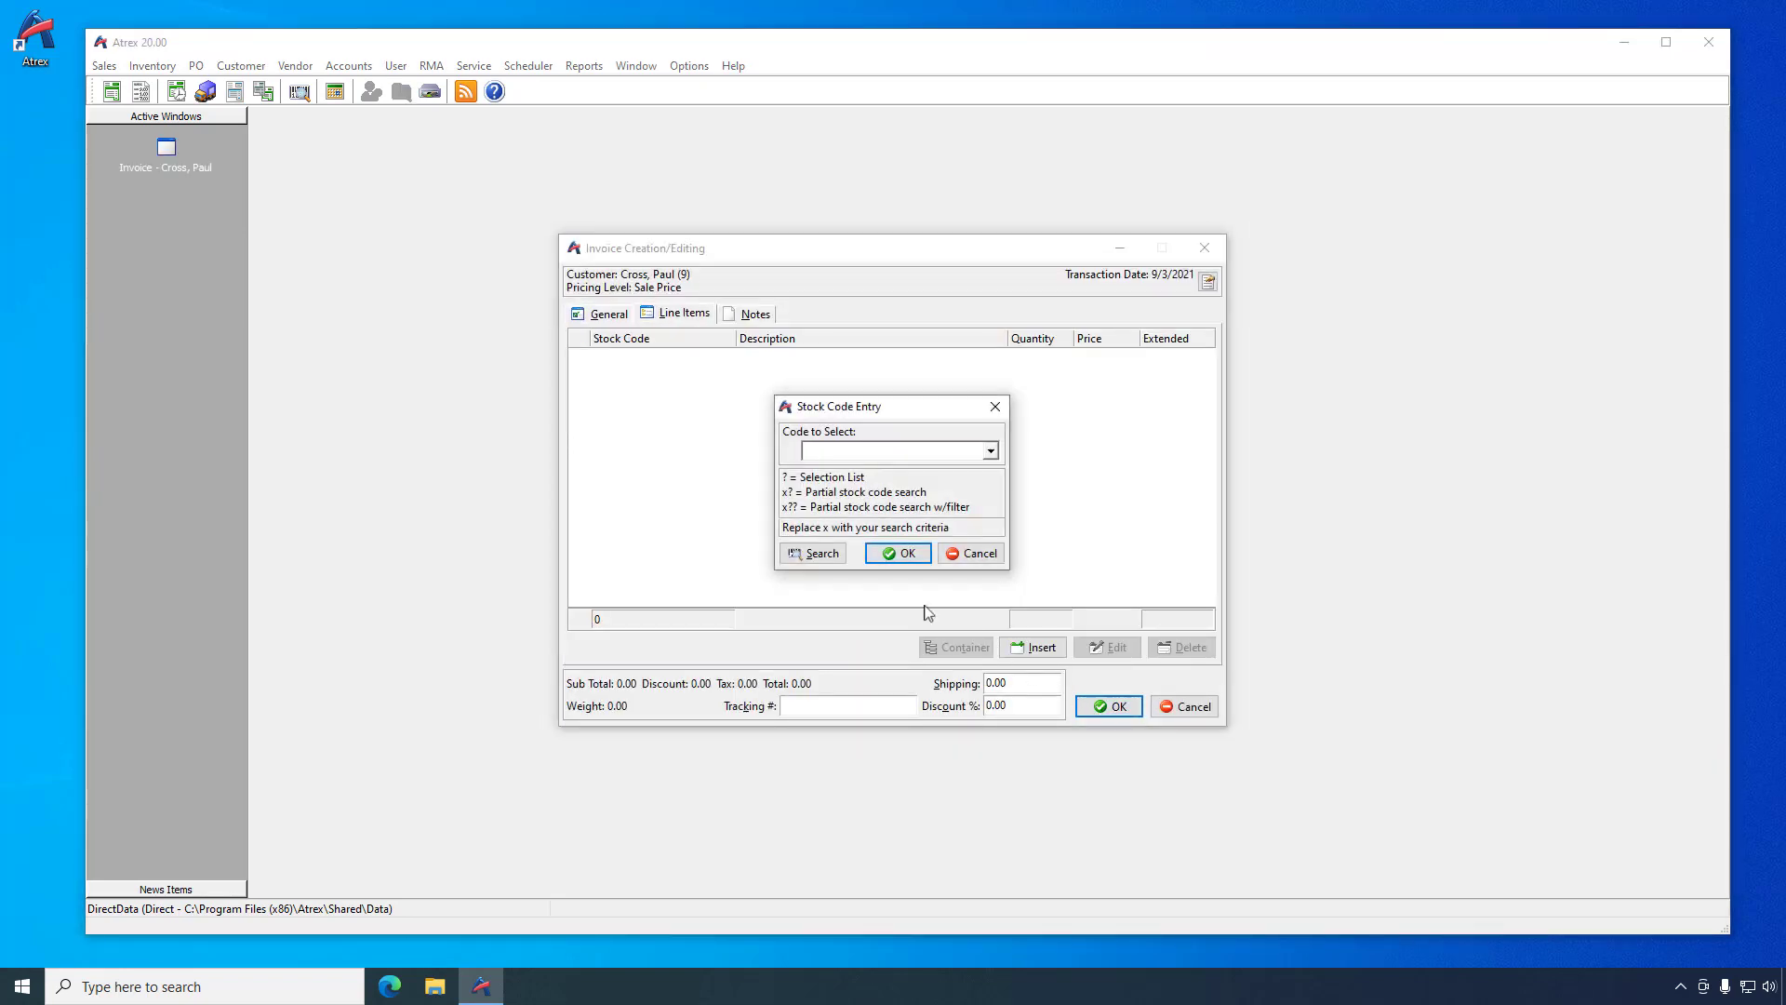
- Search stock codes for the invoice's line items and filter the list to Tags "Is like" AM4
left_click(833, 554)
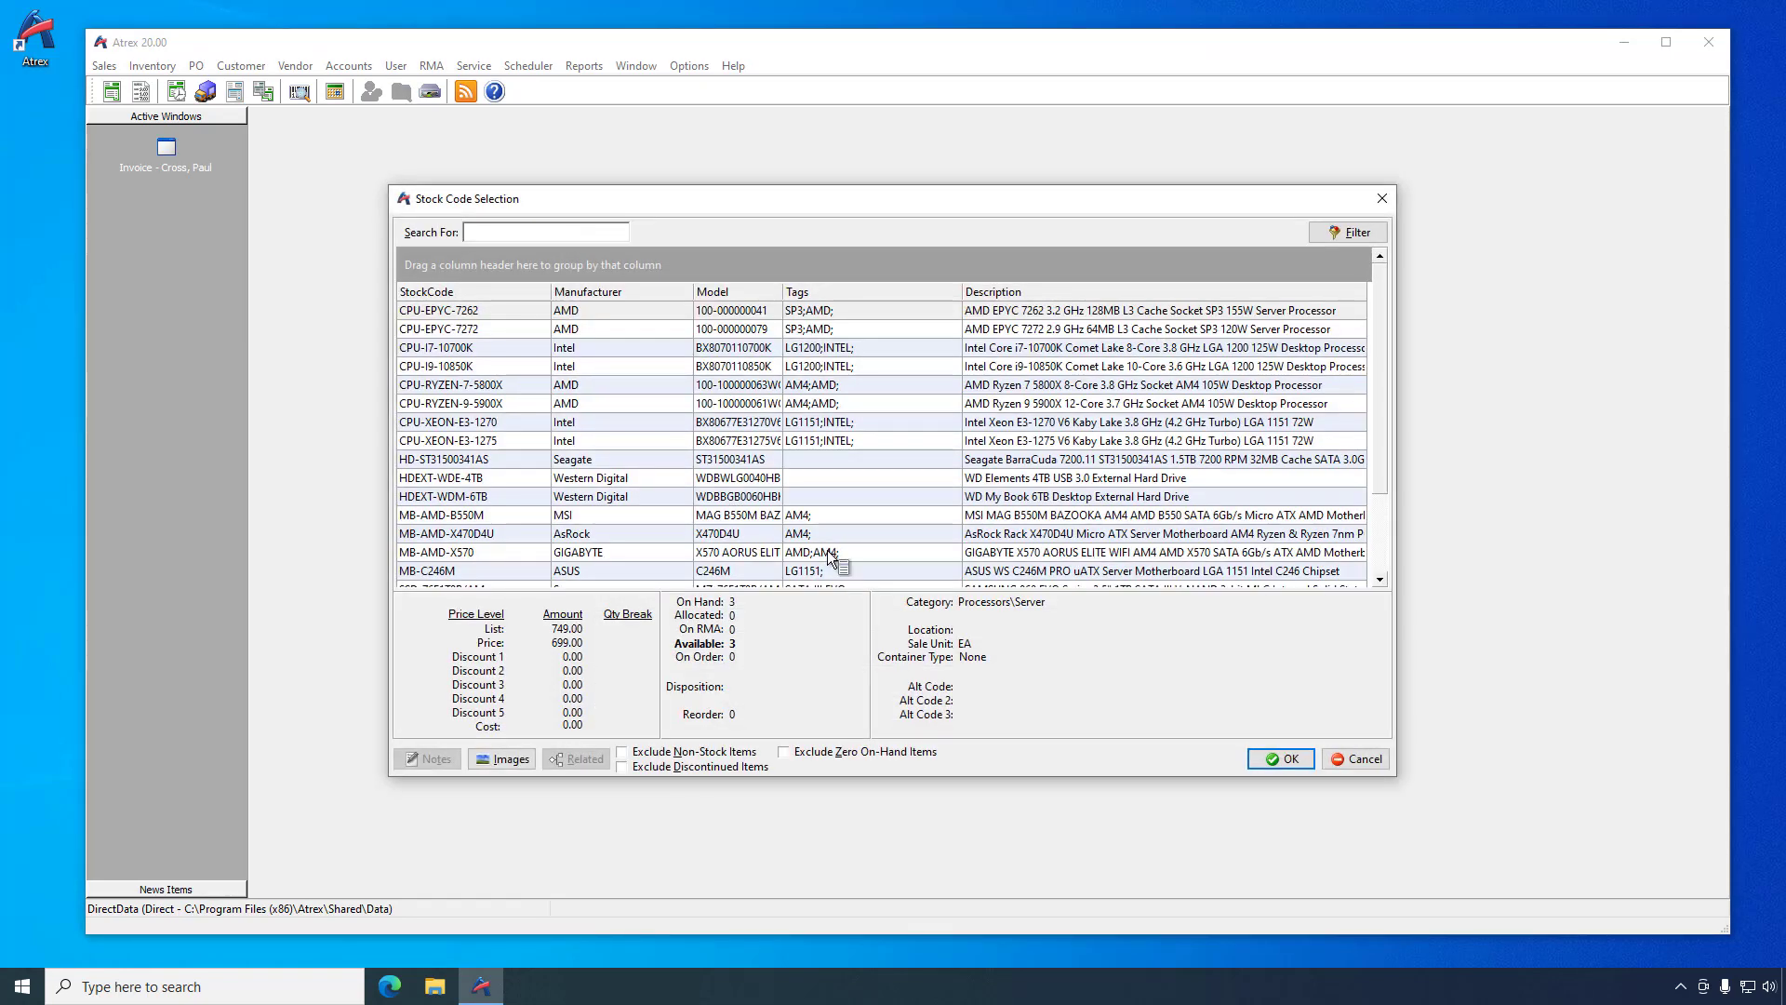
left_click(957, 291)
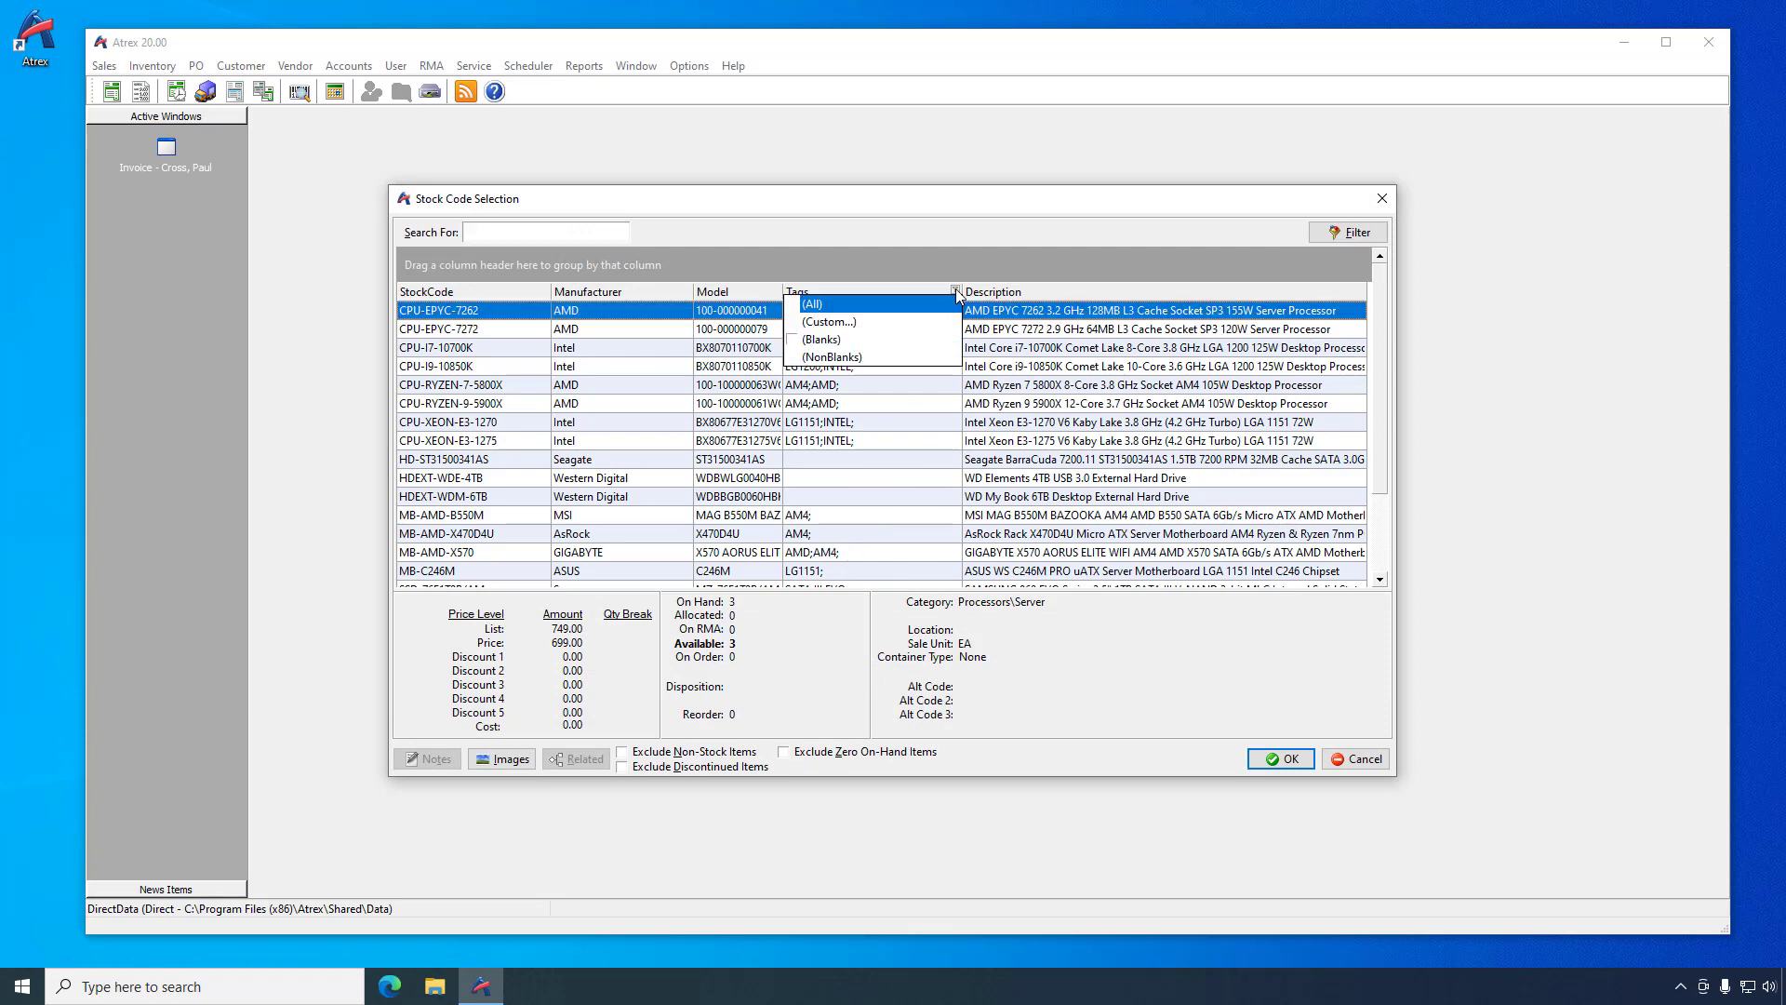
left_click(921, 322)
left_click(945, 456)
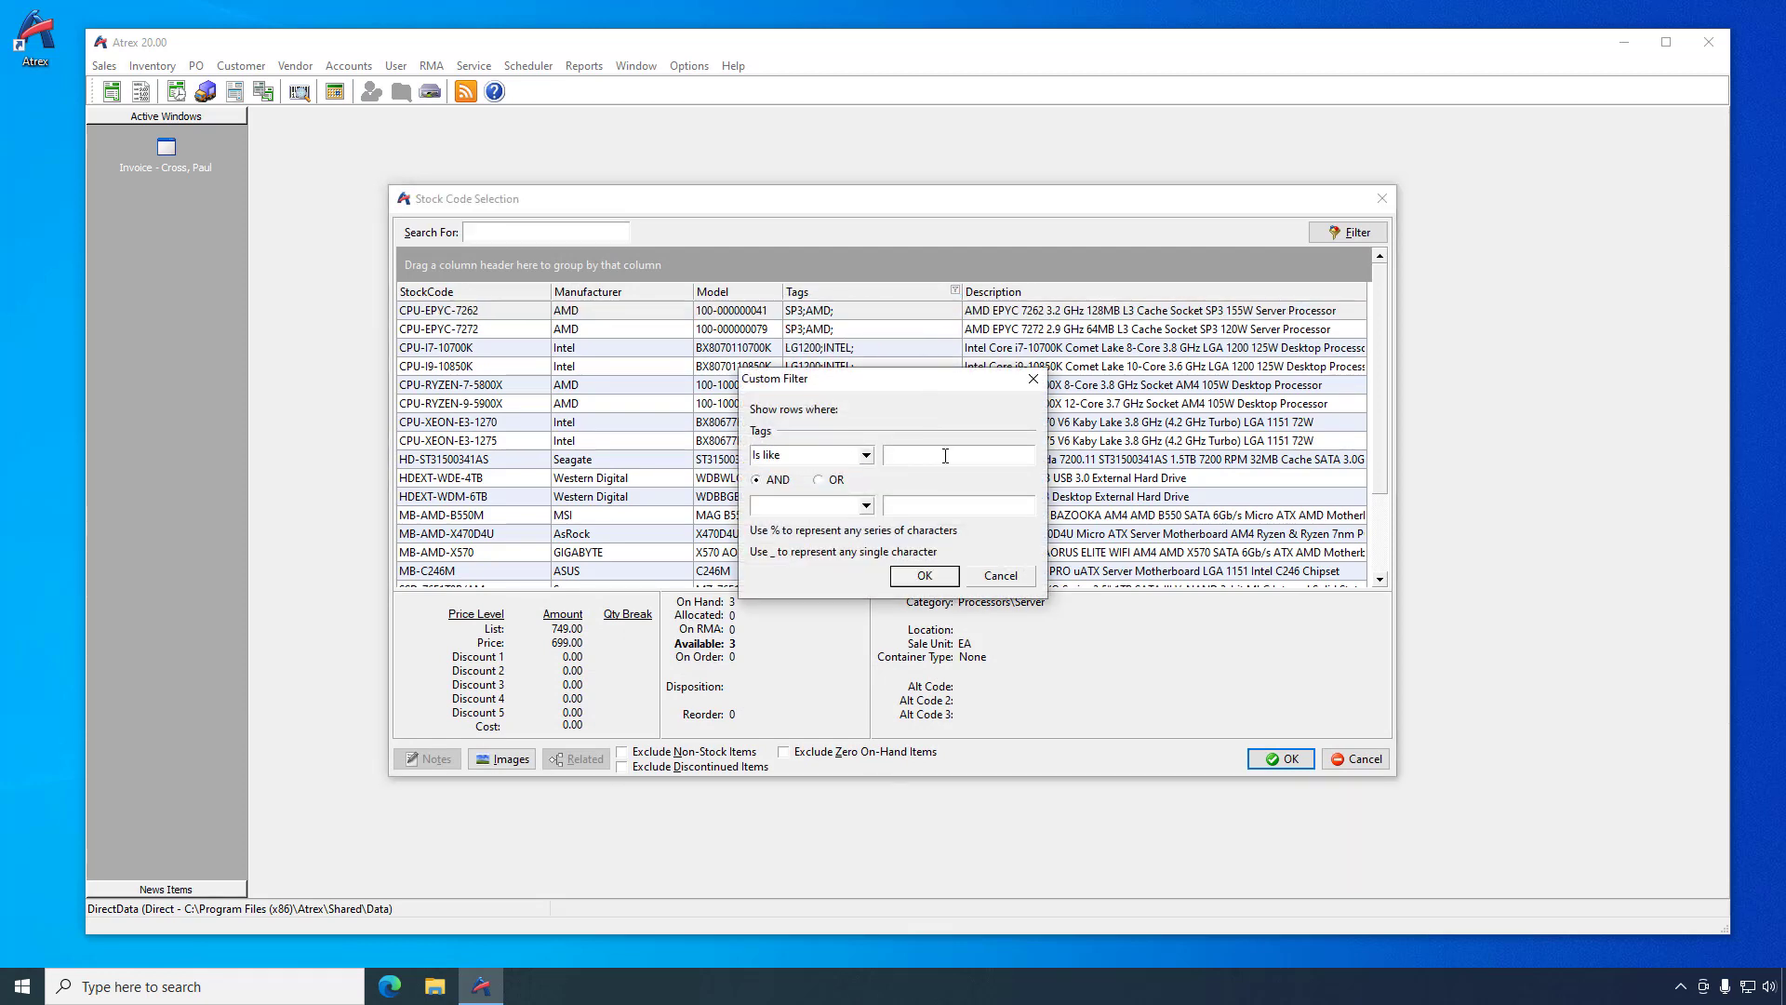
type("AM4")
key("Return")
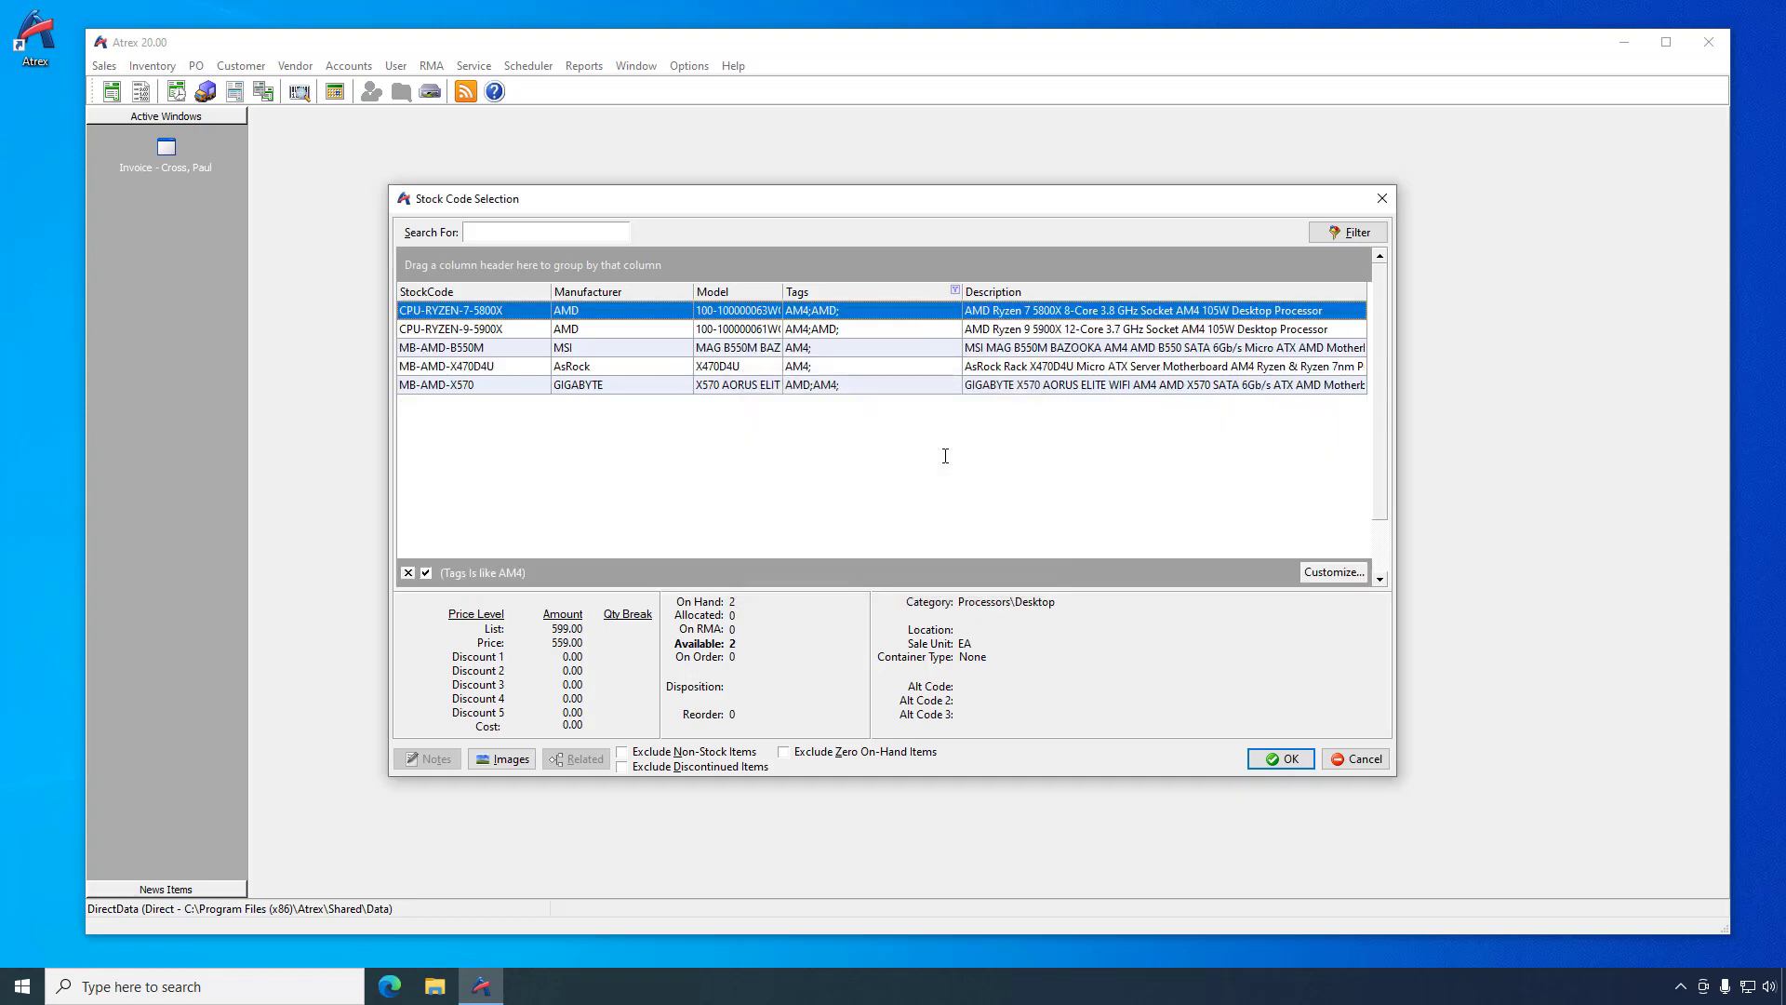
- Use Multi-Select to add CPU-RYZEN-7-5800X and MB-AMD-X570 to the invoice with quantity 1 each, and cancel the invoice
right_click(927, 437)
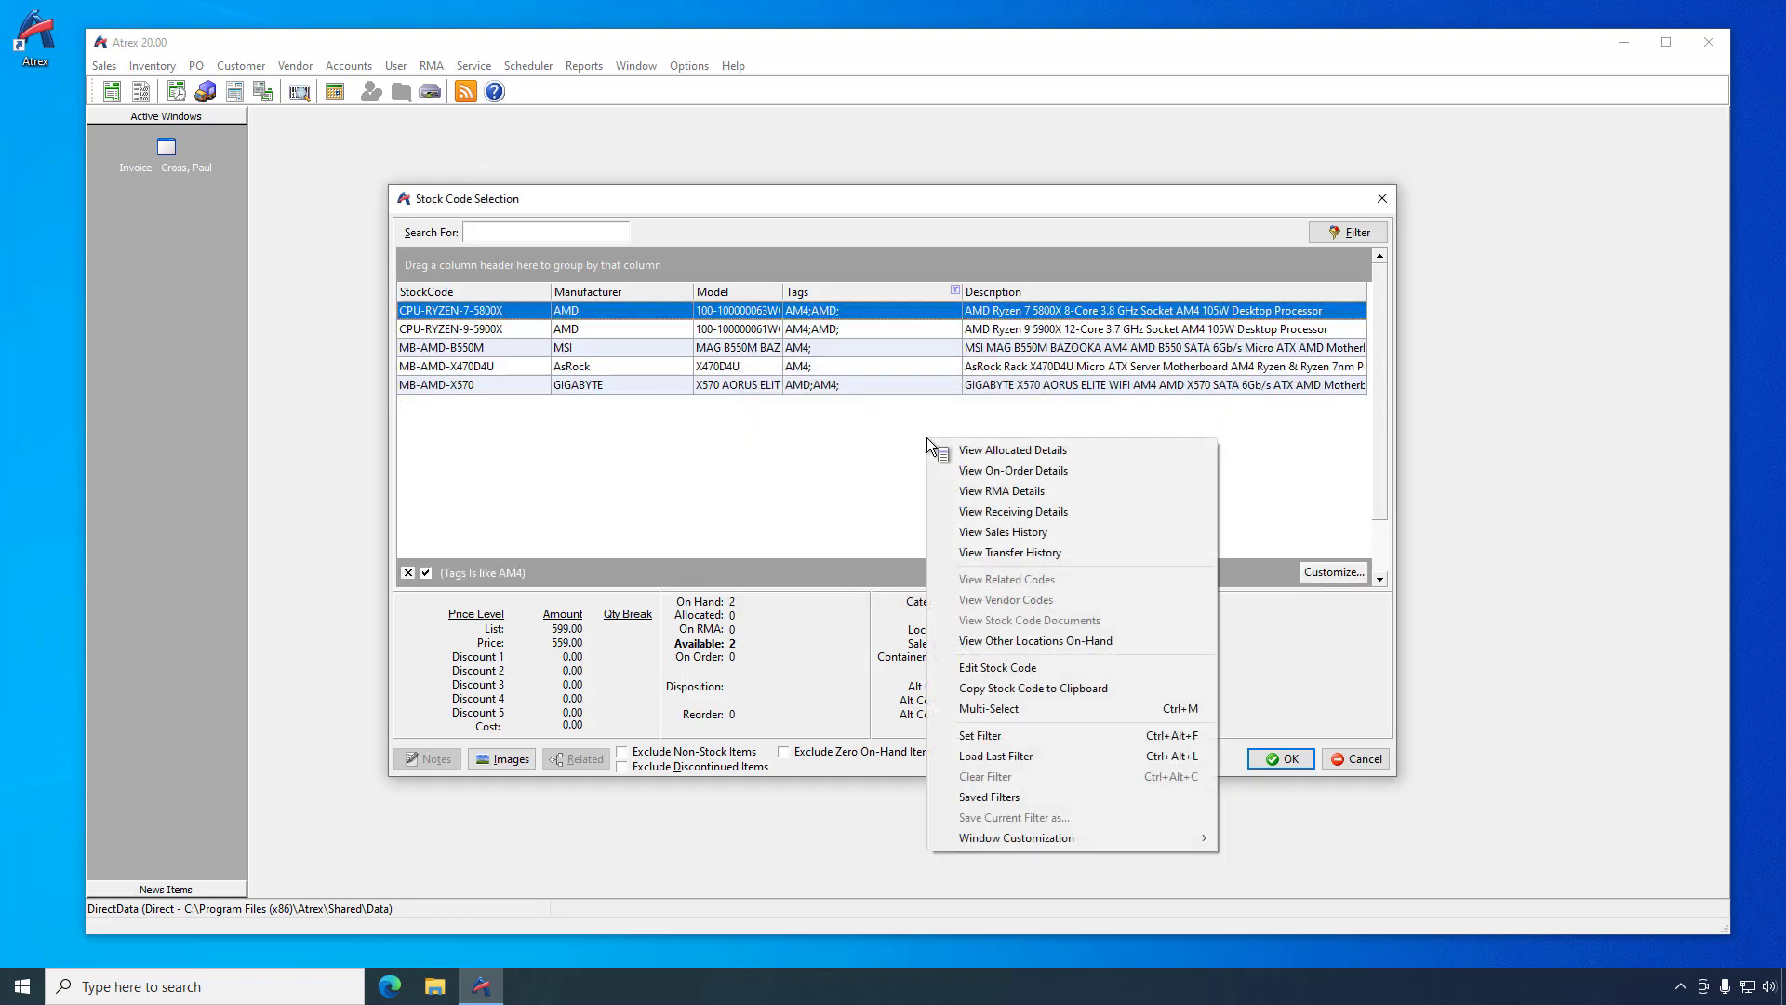
left_click(989, 708)
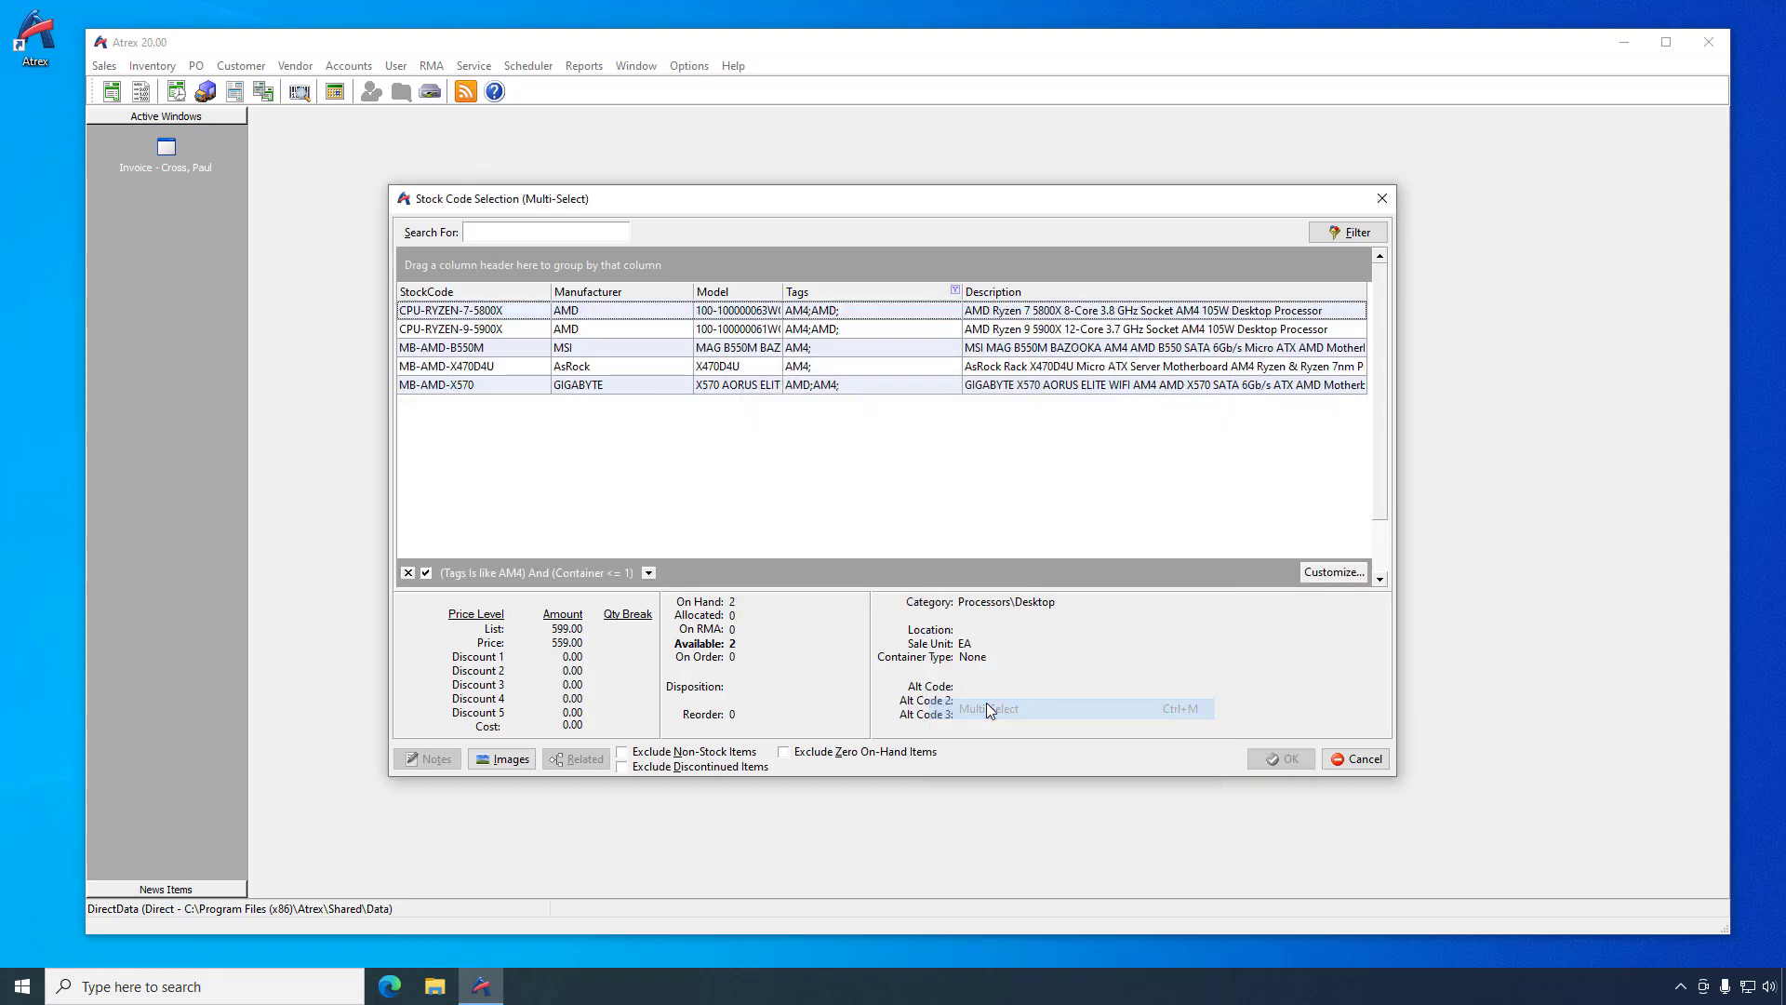
left_click(500, 313)
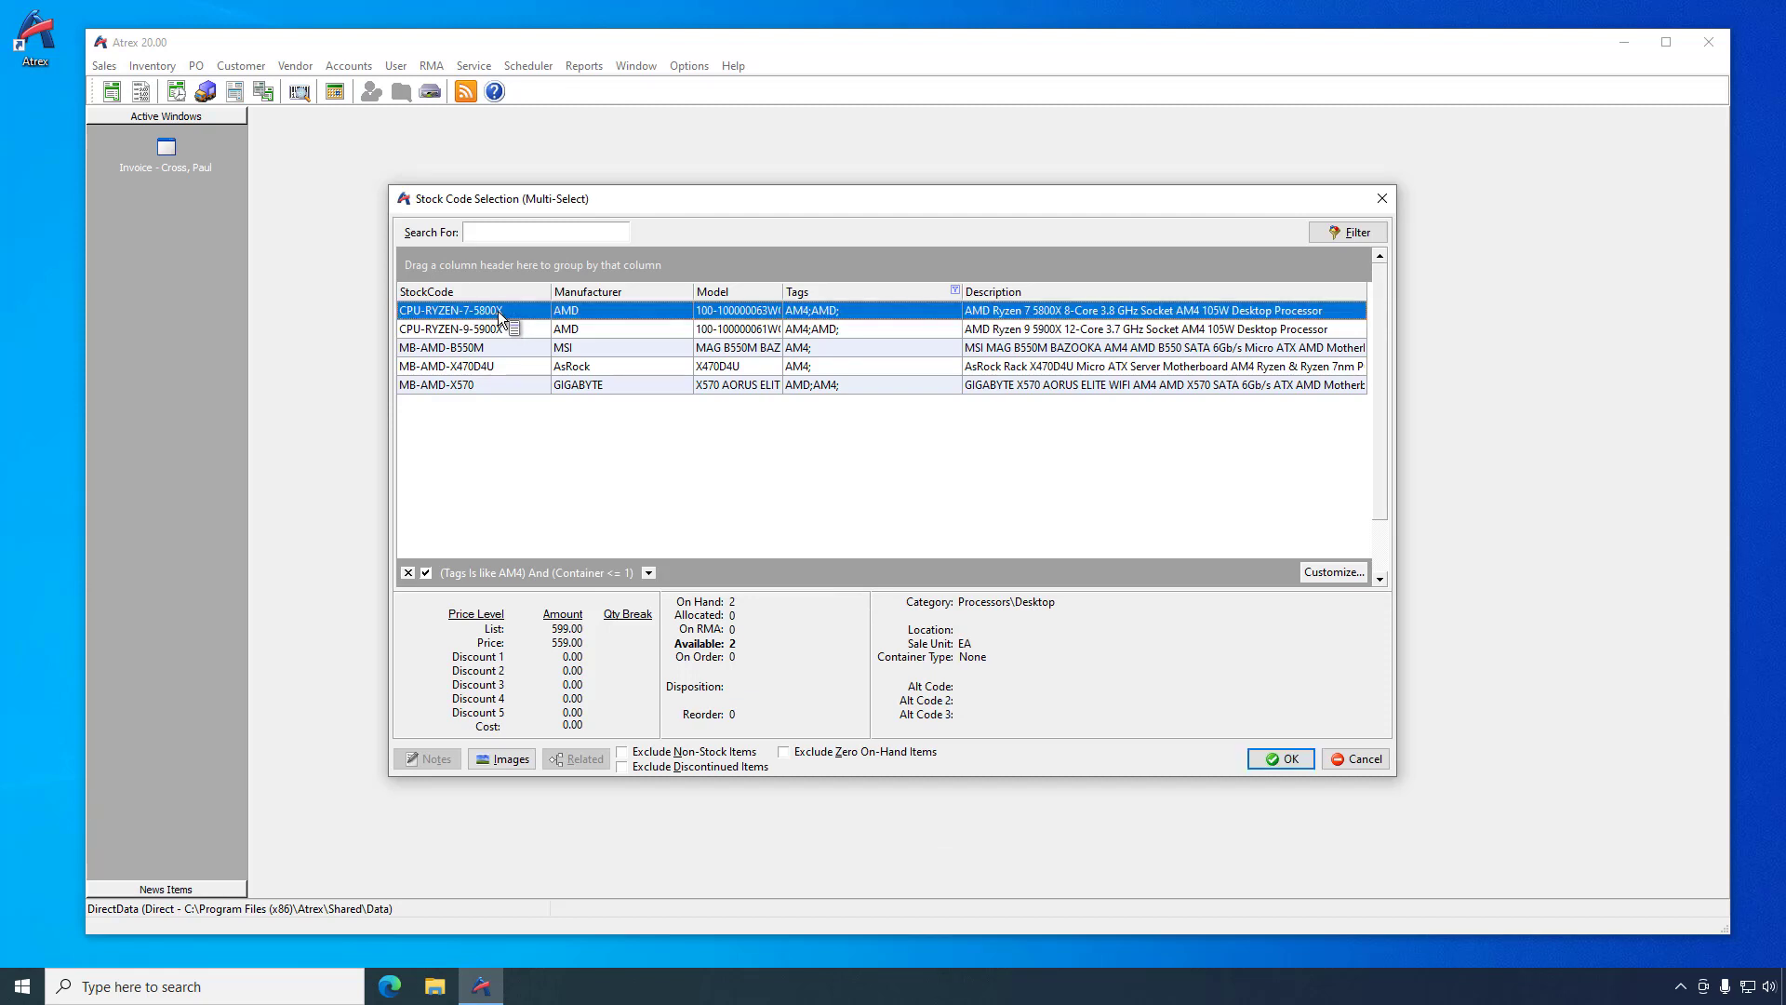
left_click(485, 384)
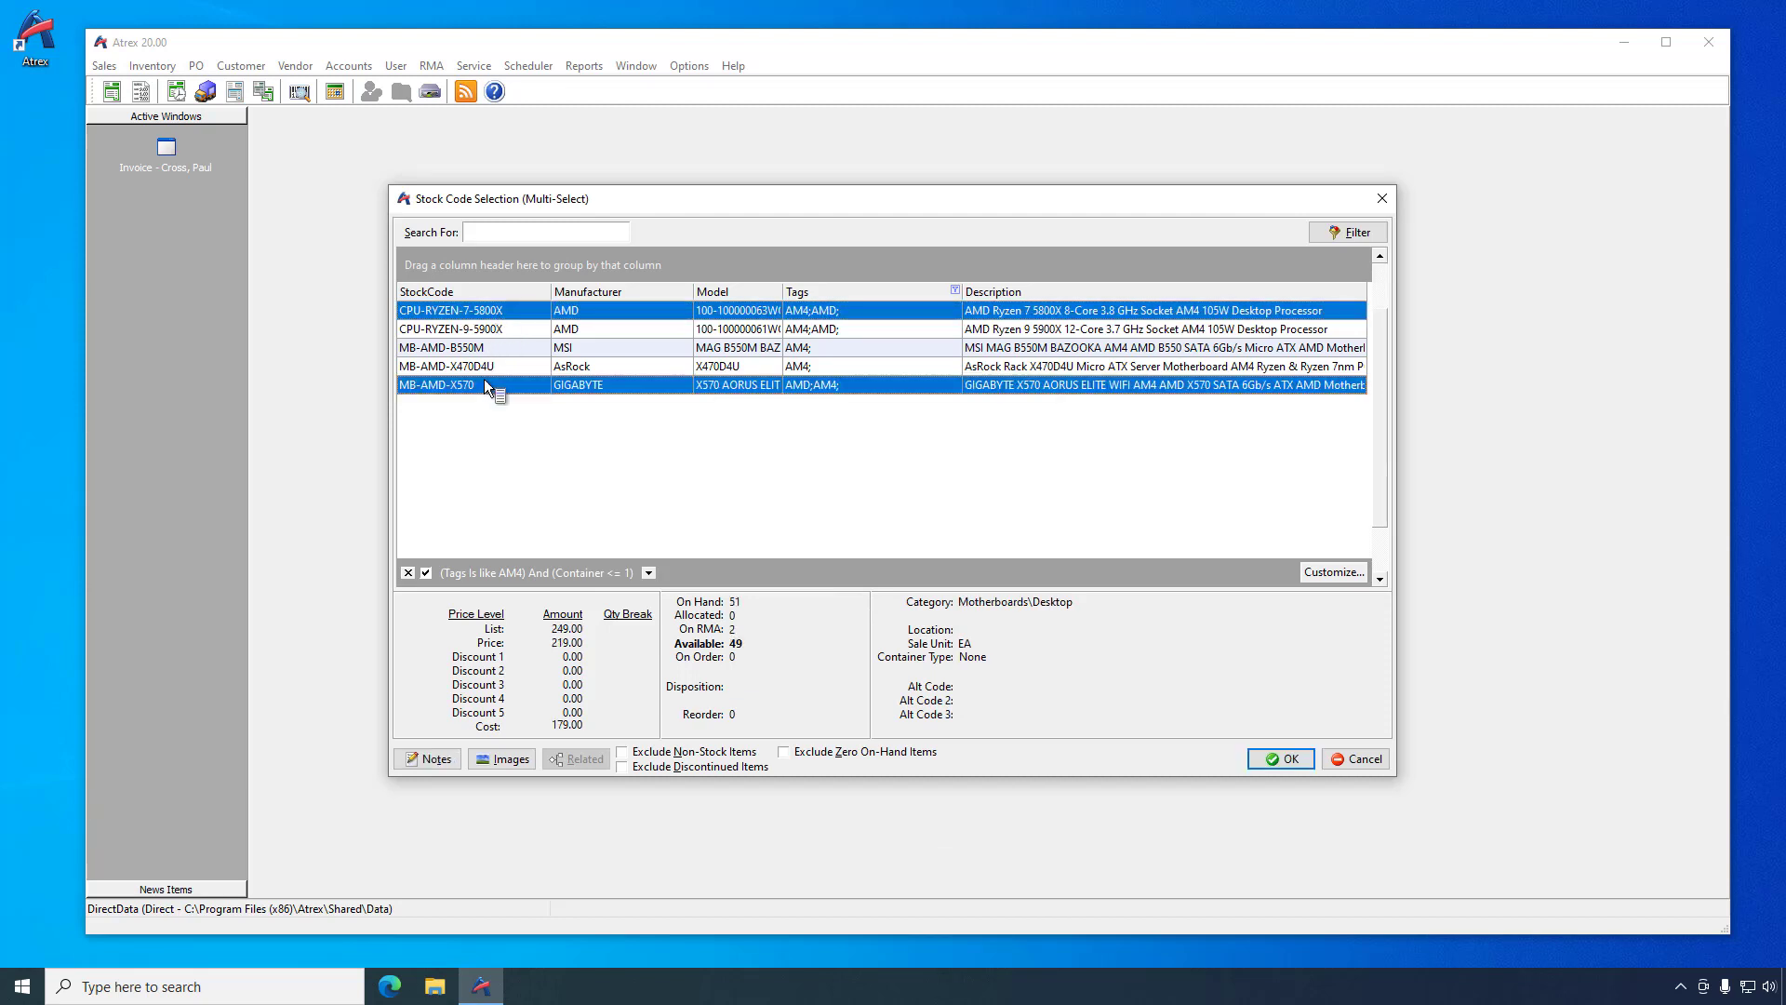
left_click(1288, 763)
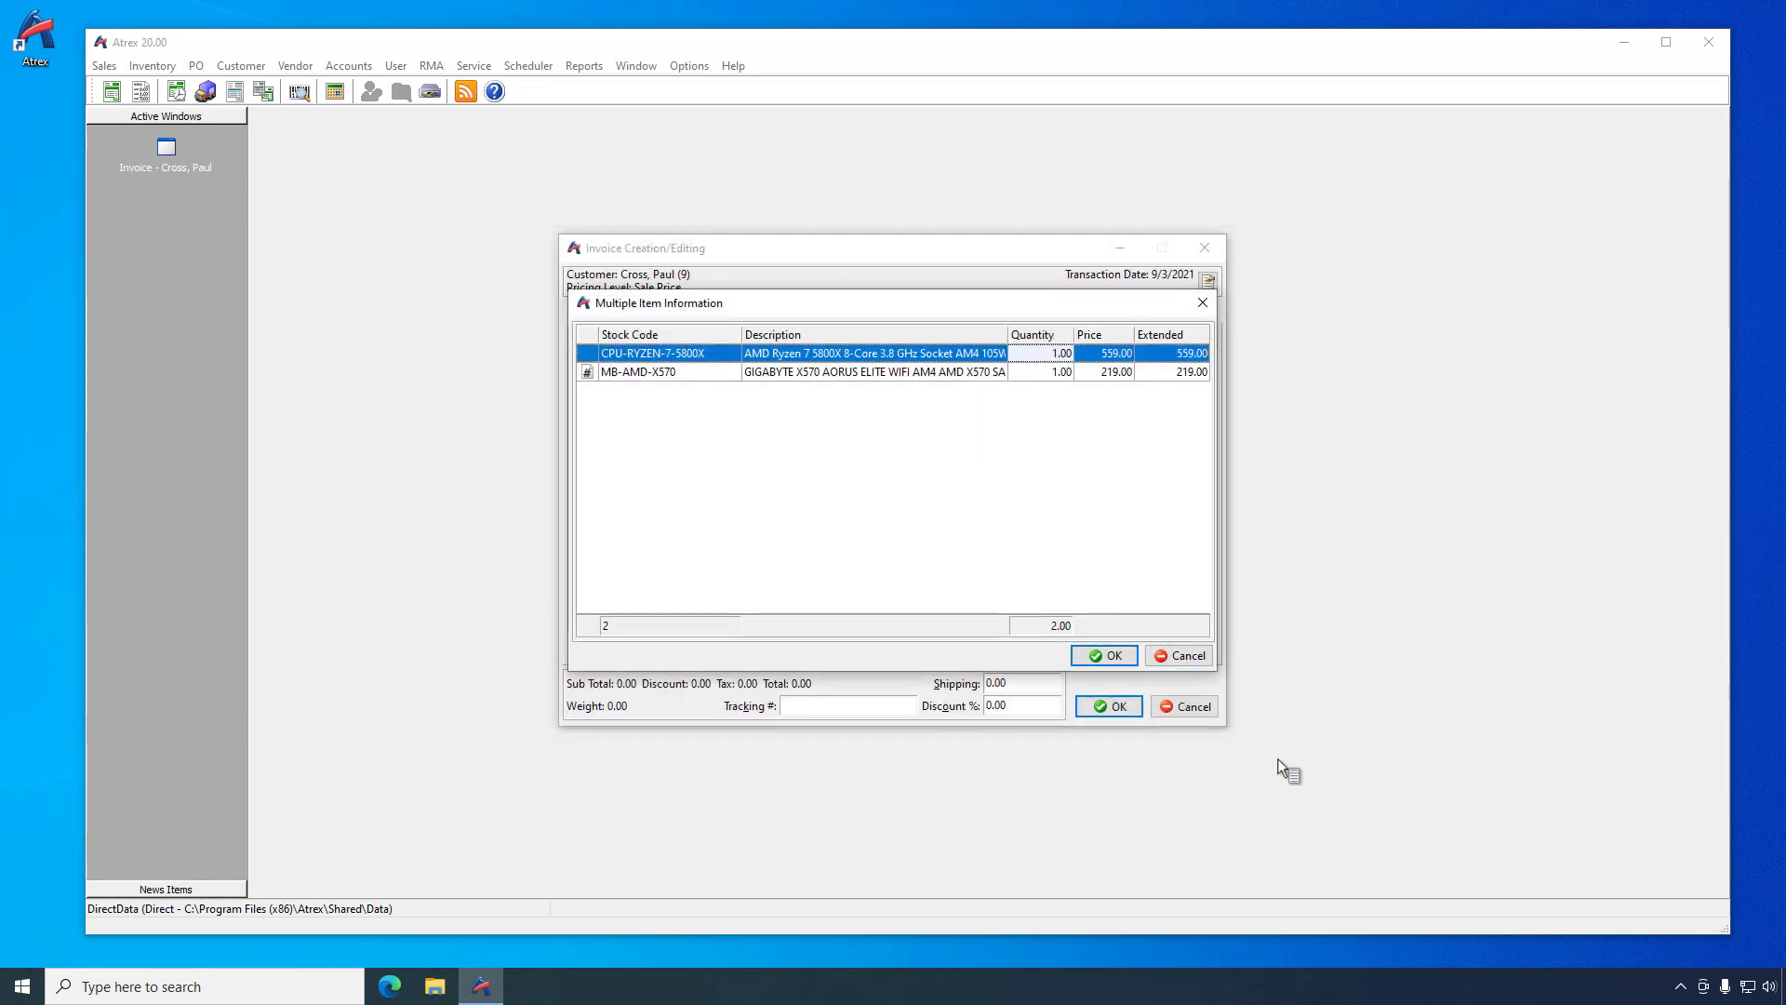
left_click(1117, 655)
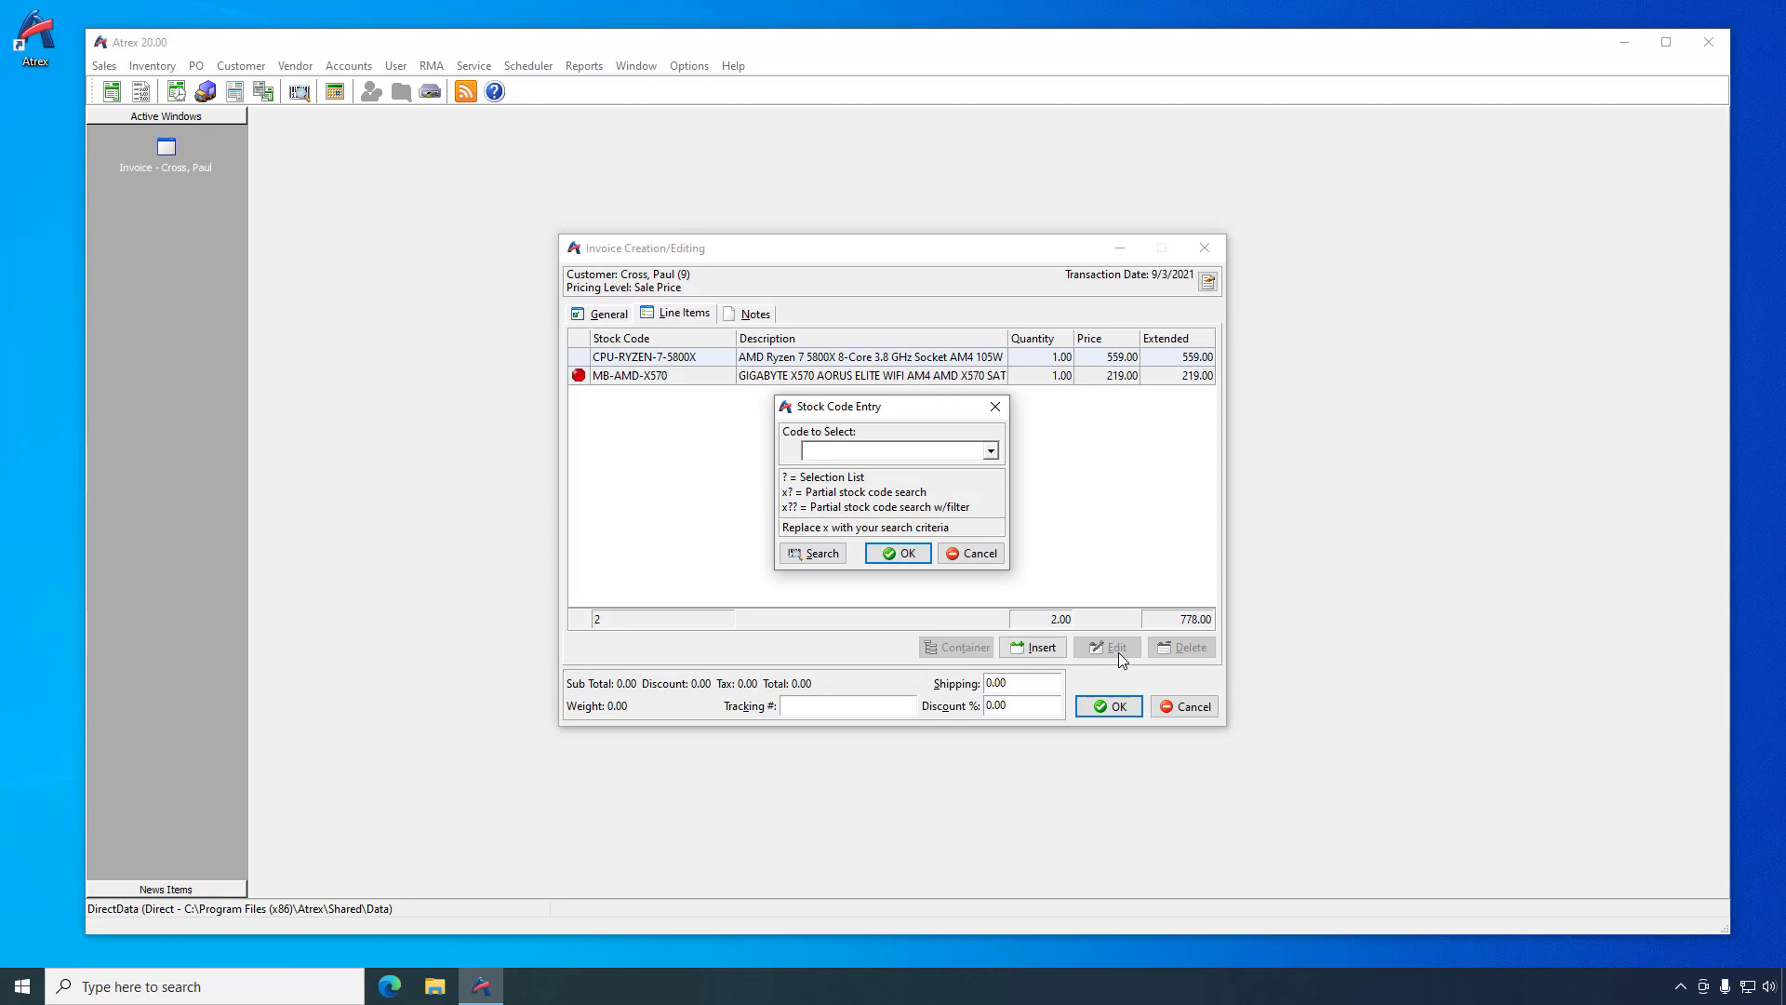
left_click(975, 554)
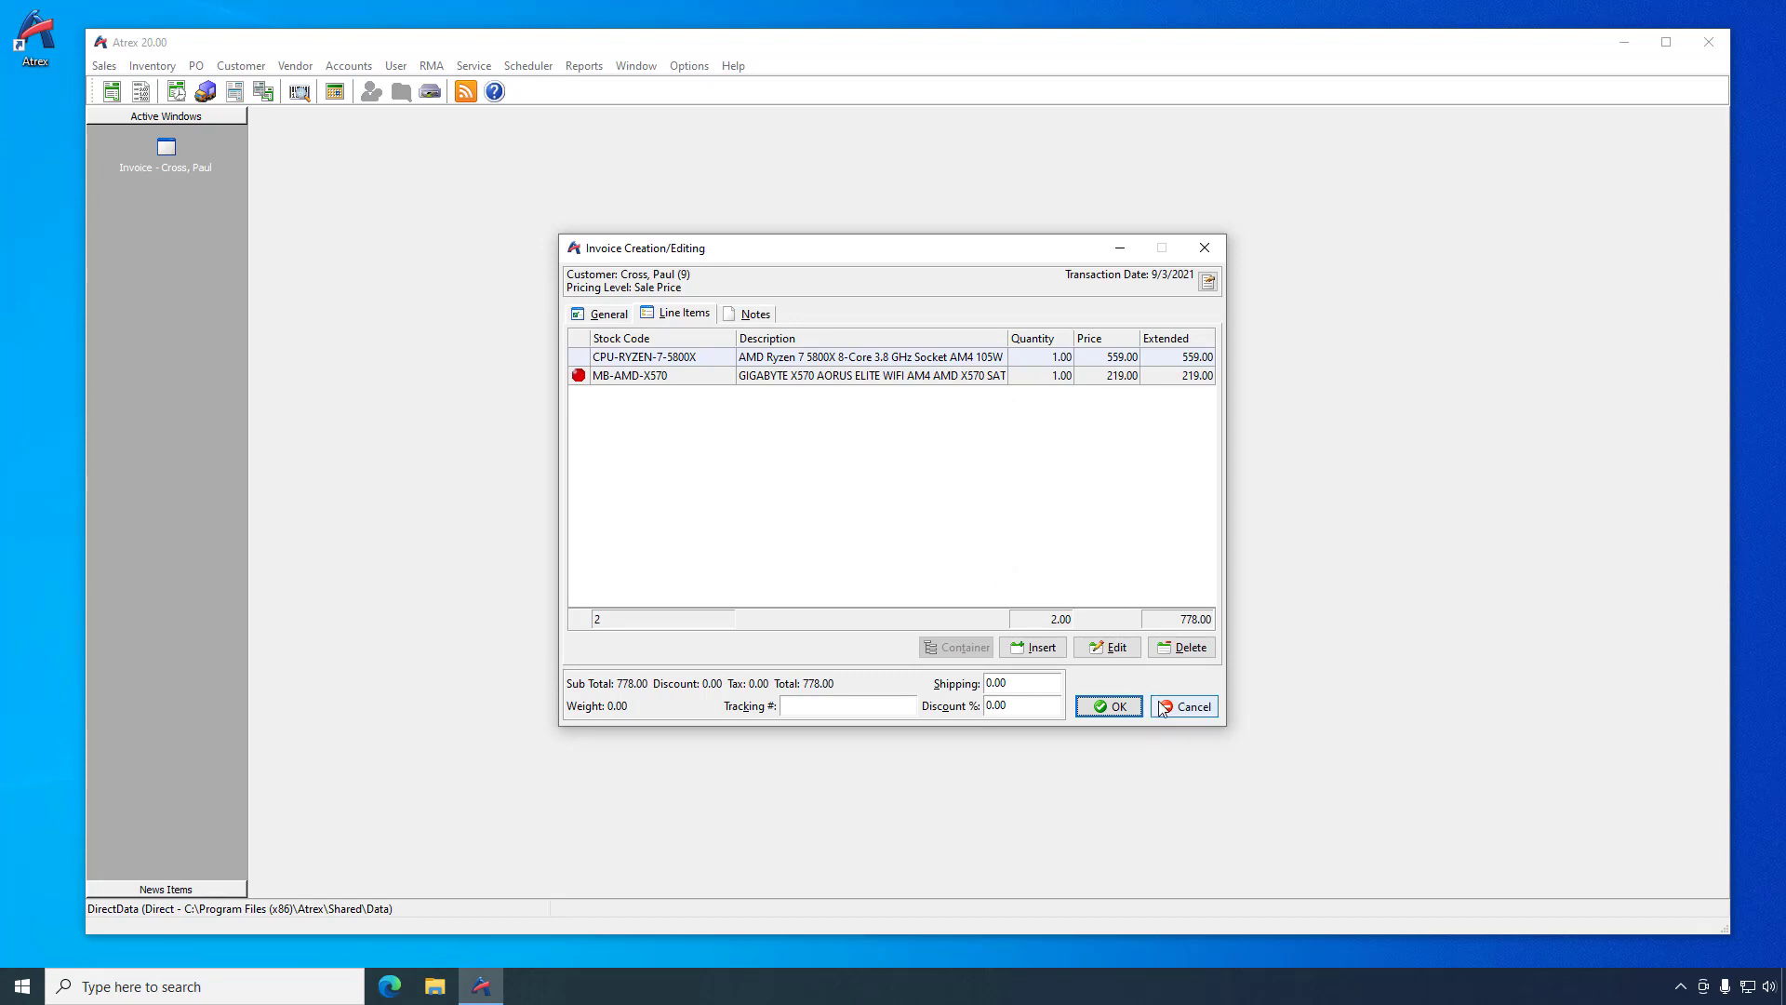
left_click(1185, 707)
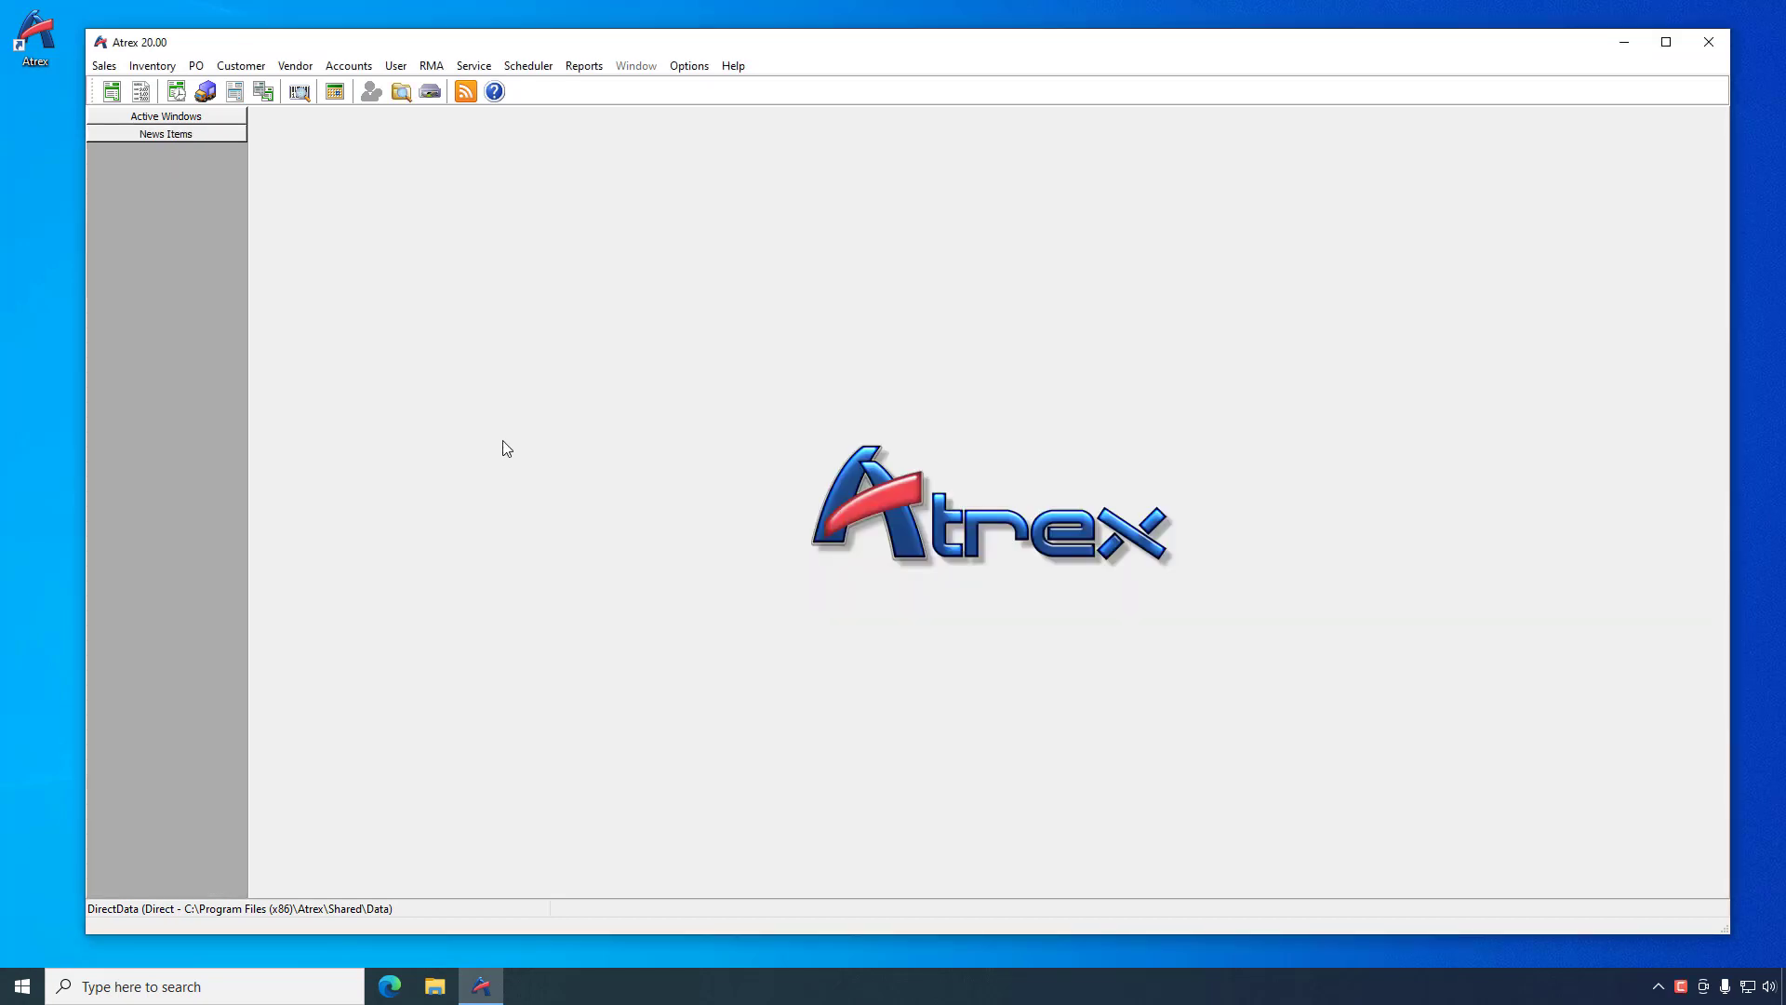
- Start a new customer record and view its available maintenance functions
left_click(249, 67)
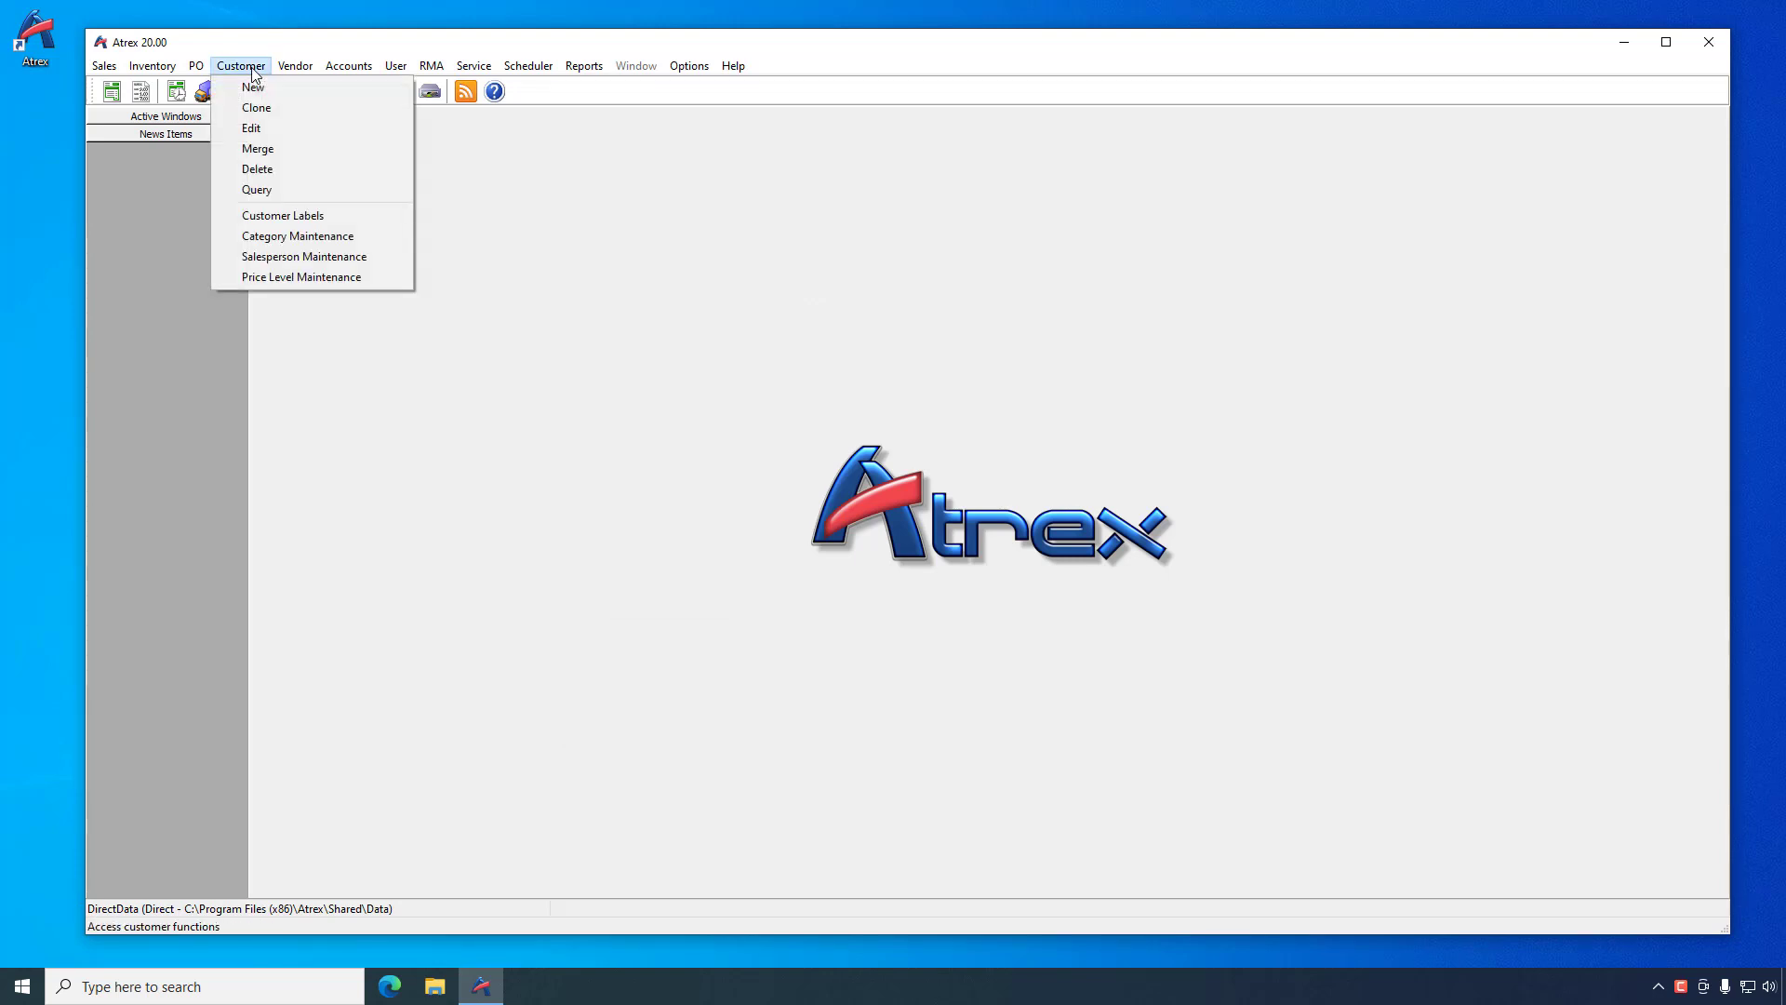
left_click(252, 87)
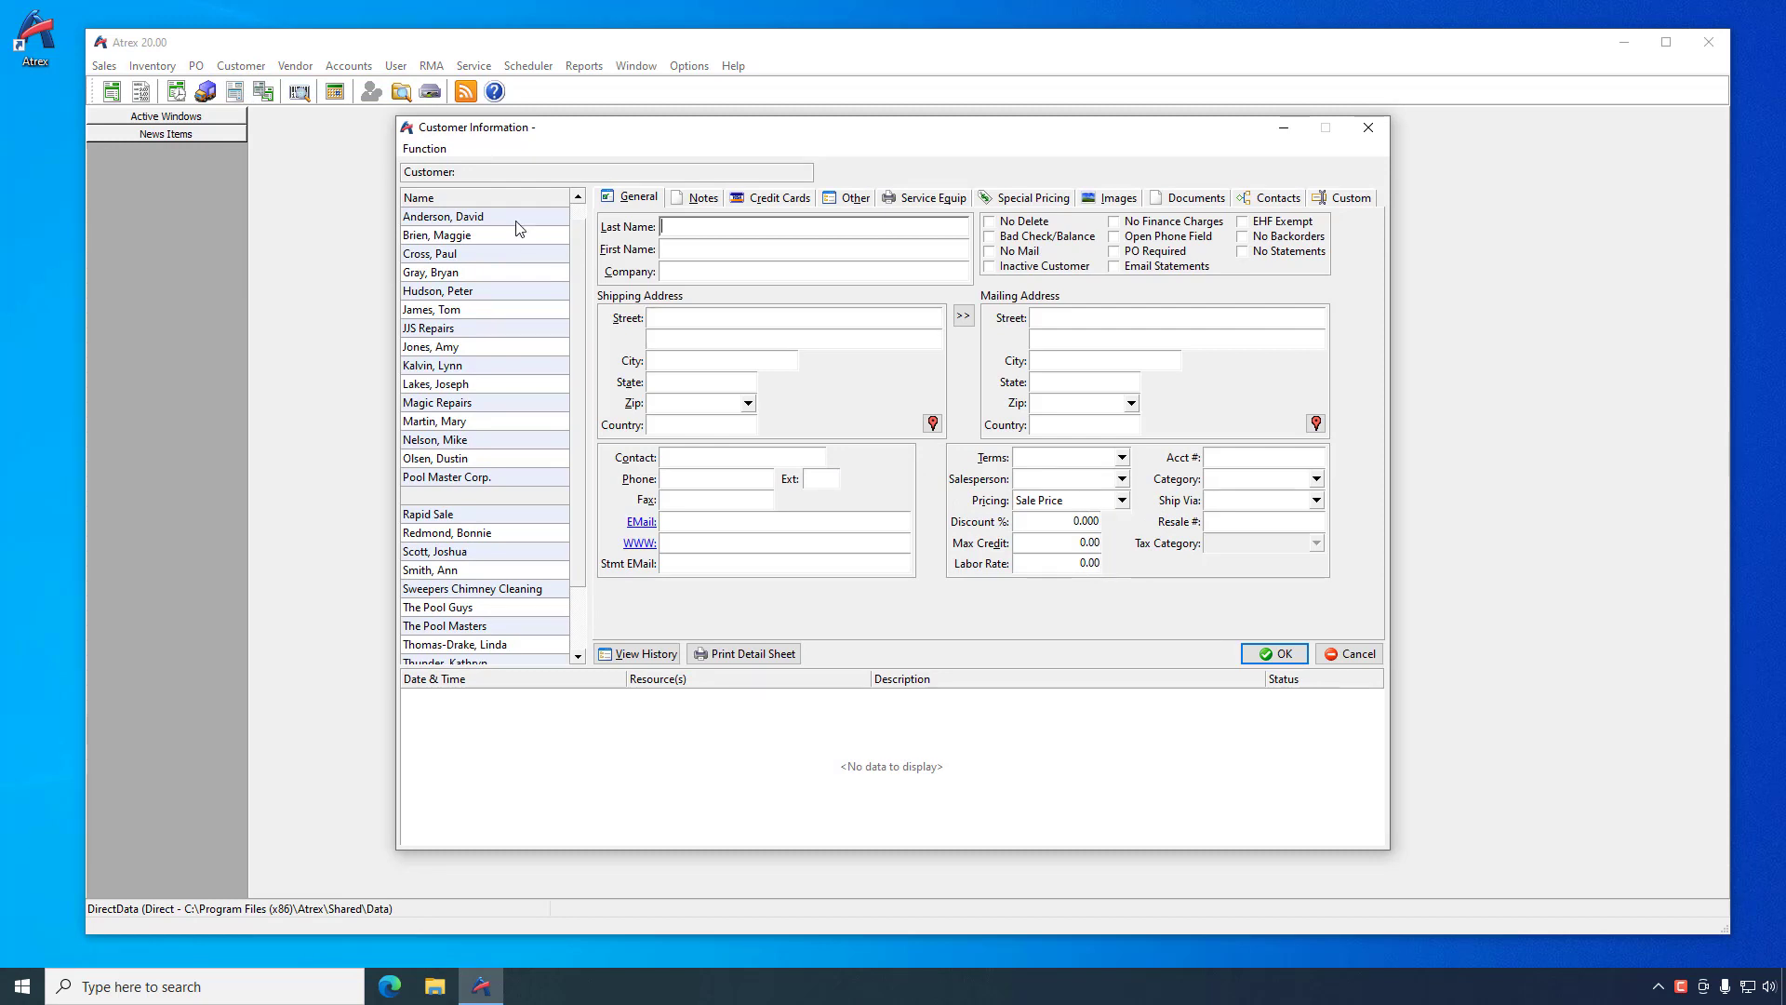
left_click(424, 149)
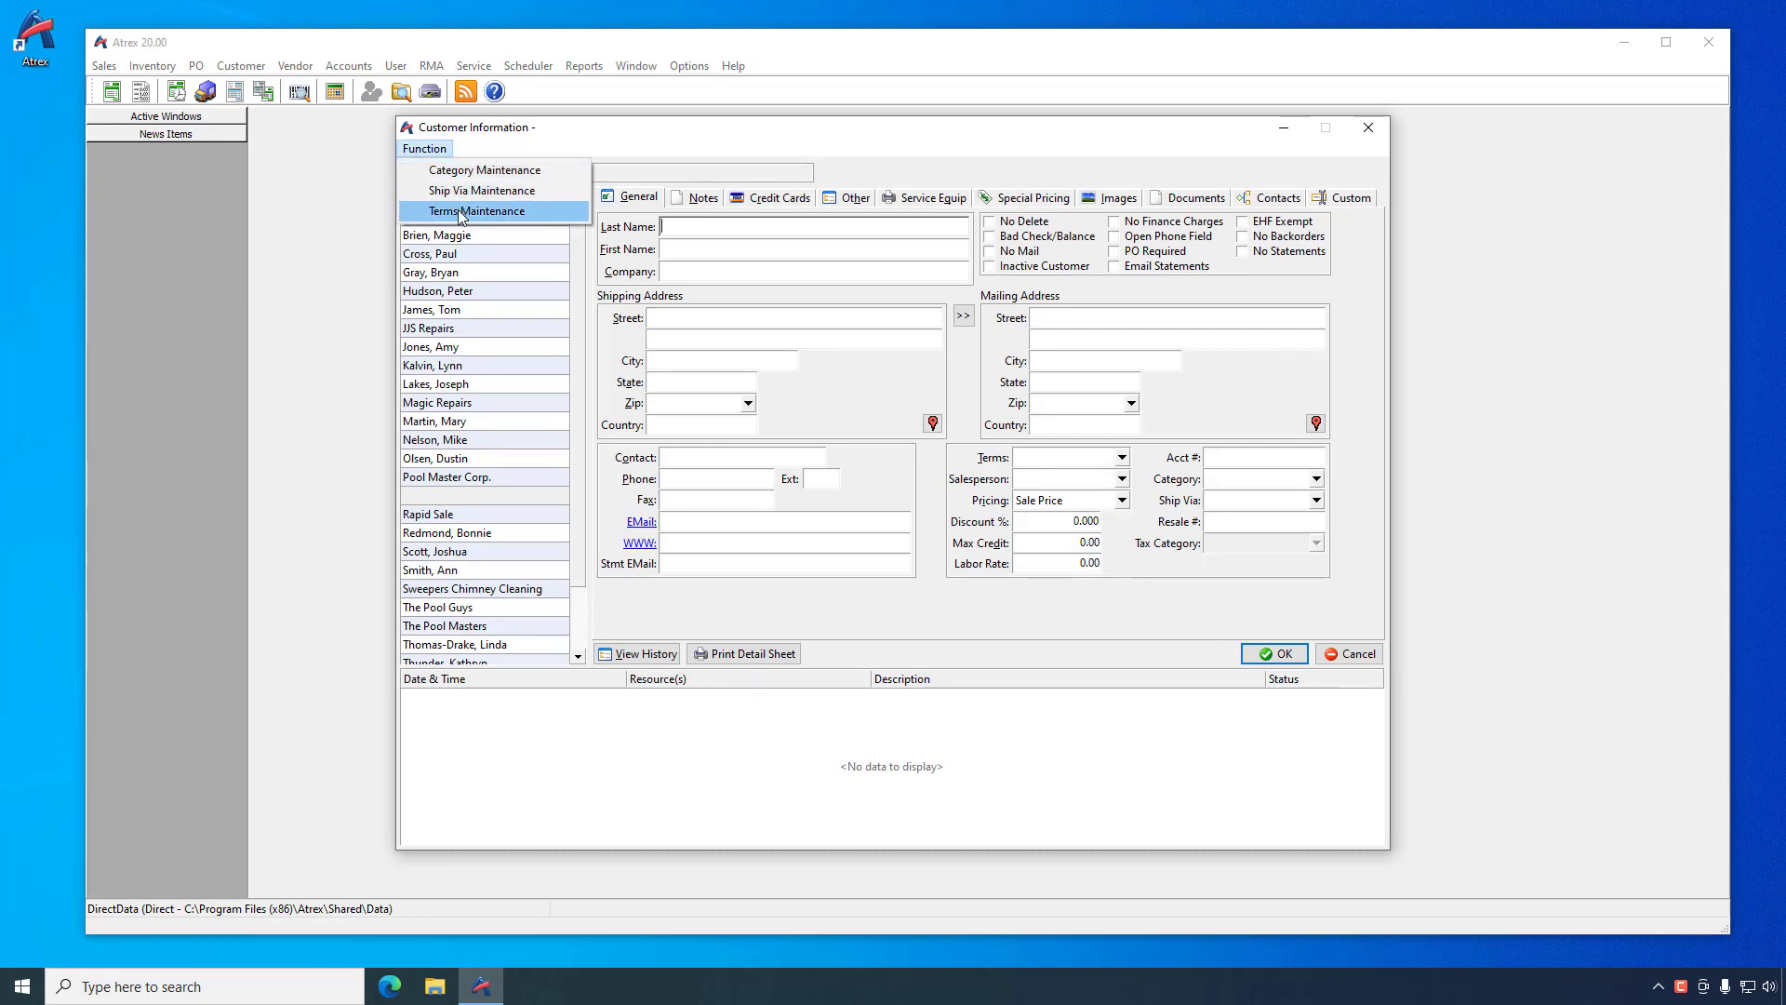
left_click(726, 225)
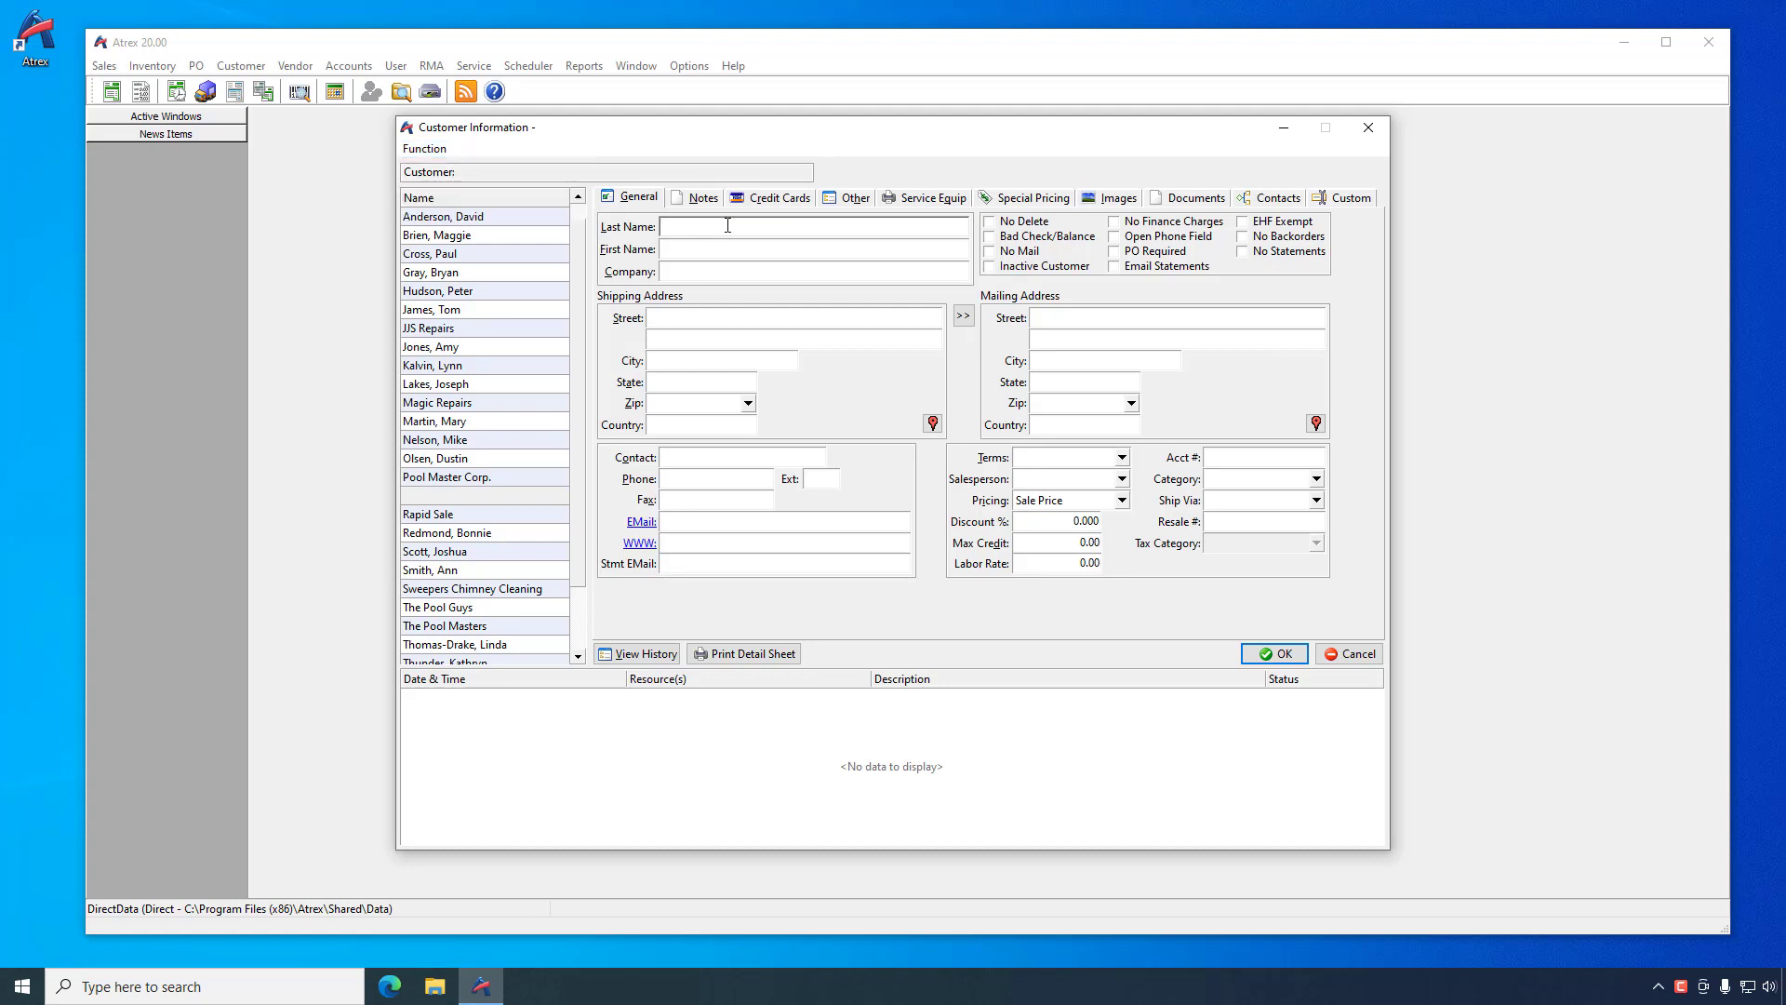
- Enter the customer's last and first name and the company Big Repairs in the new customer record
type("Smith")
key("Tab")
type("Bob")
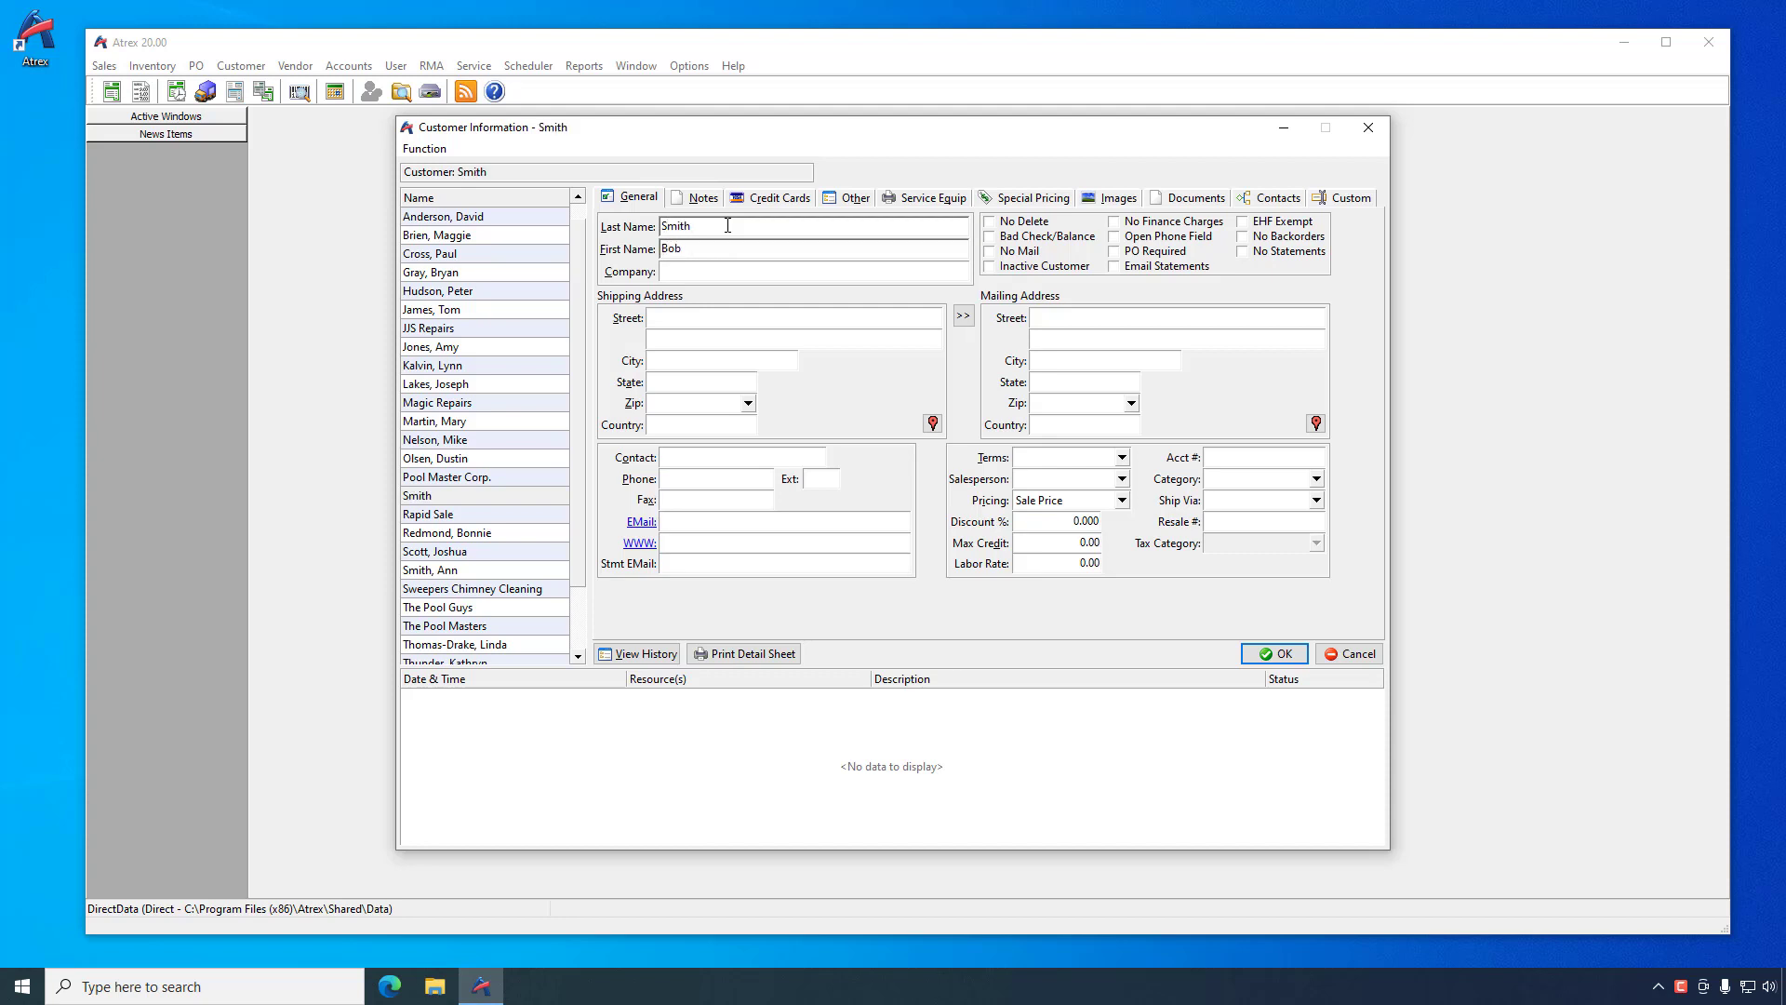
key("Tab")
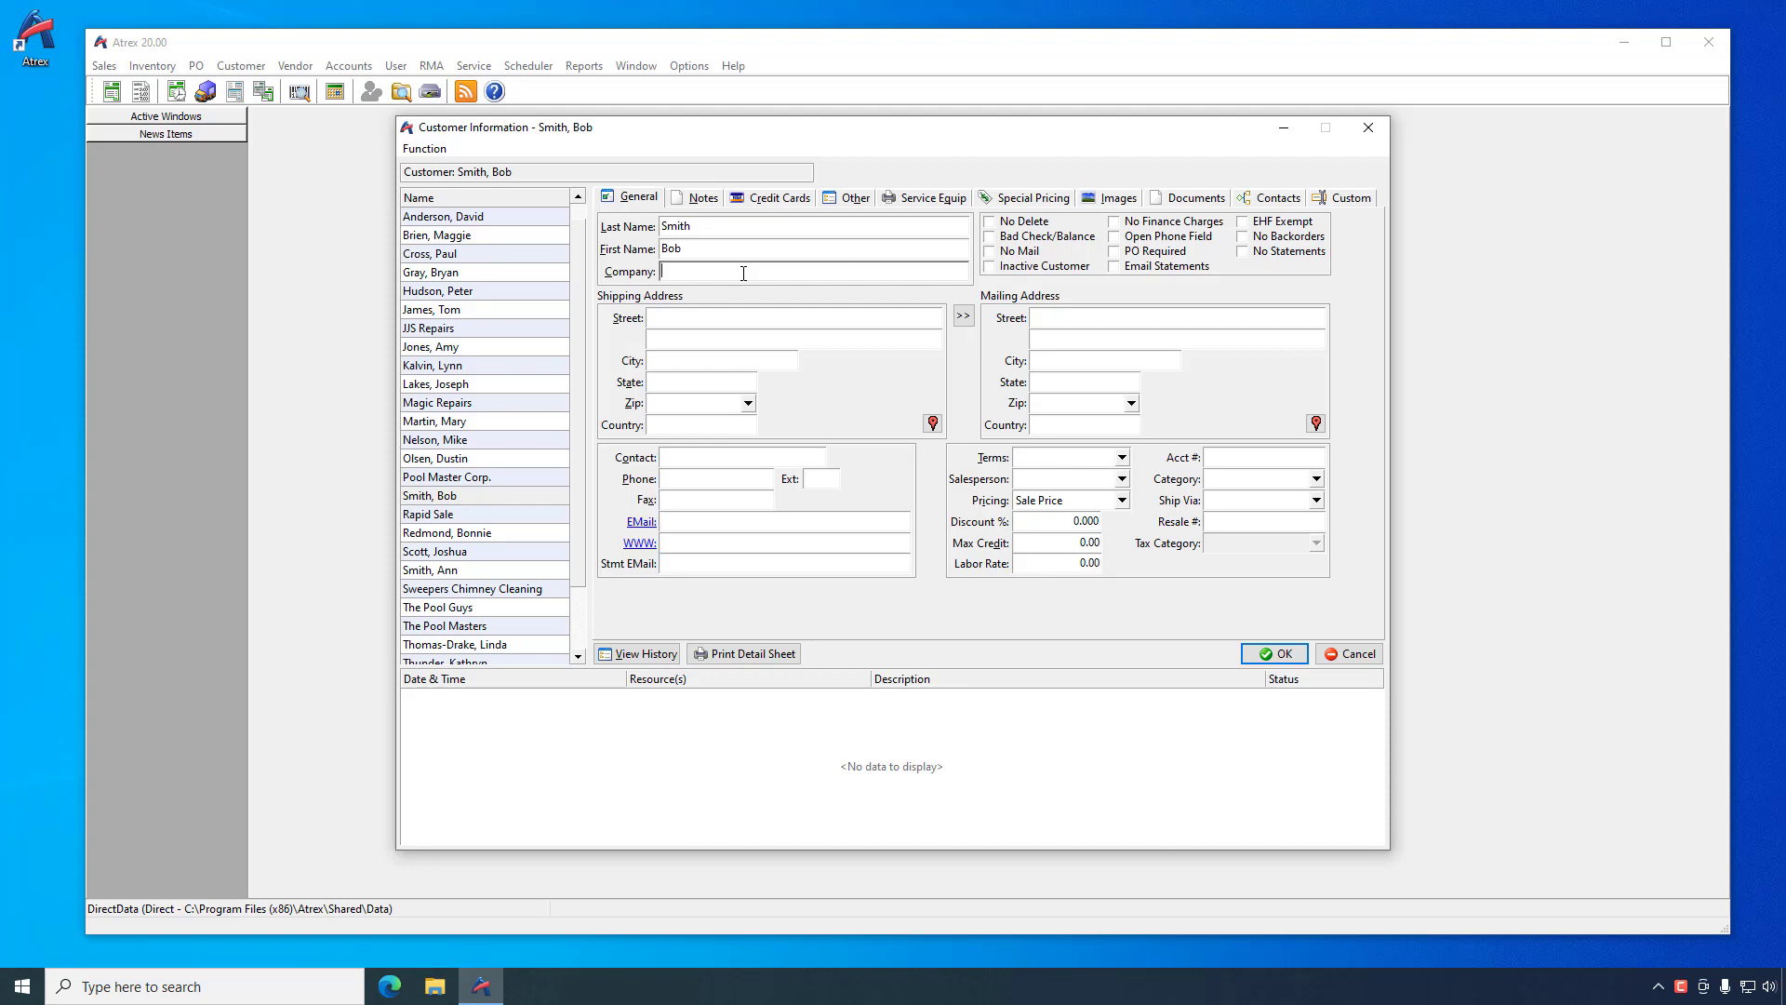
type("Big Repairs")
key("Tab")
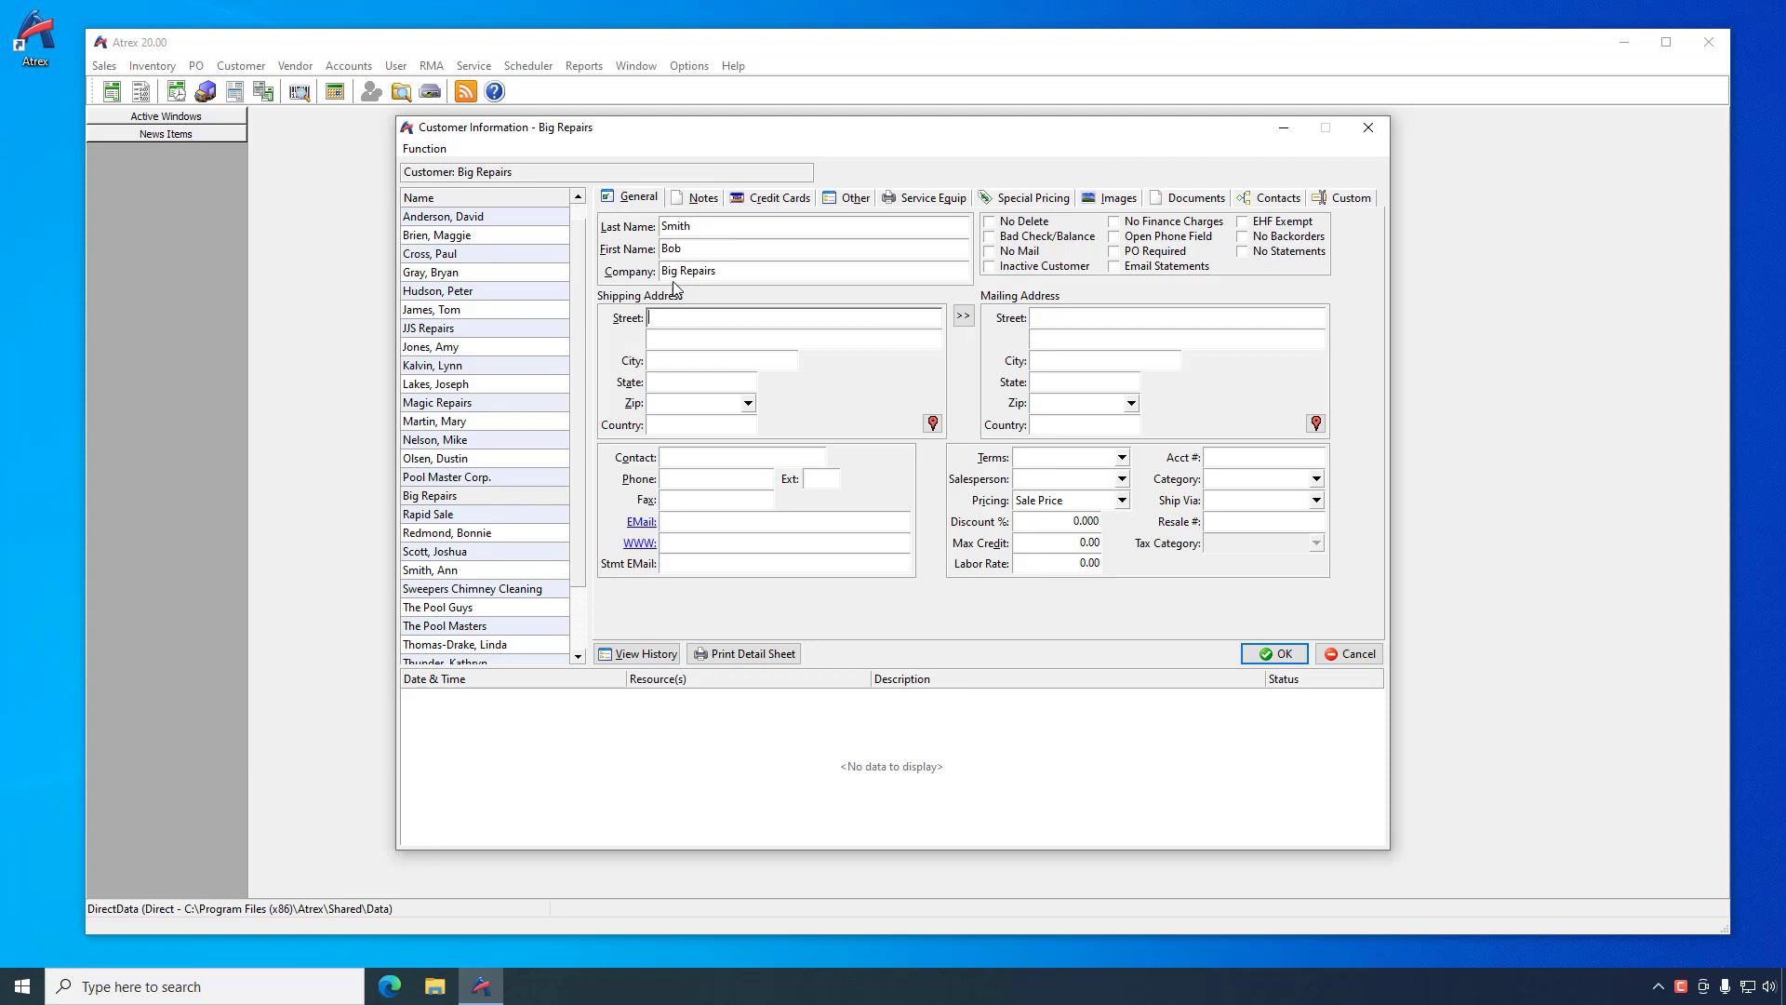
- Clear the last and first name from the new customer record and cancel the record
left_click(697, 226)
double_click(698, 226)
key("BackSpace")
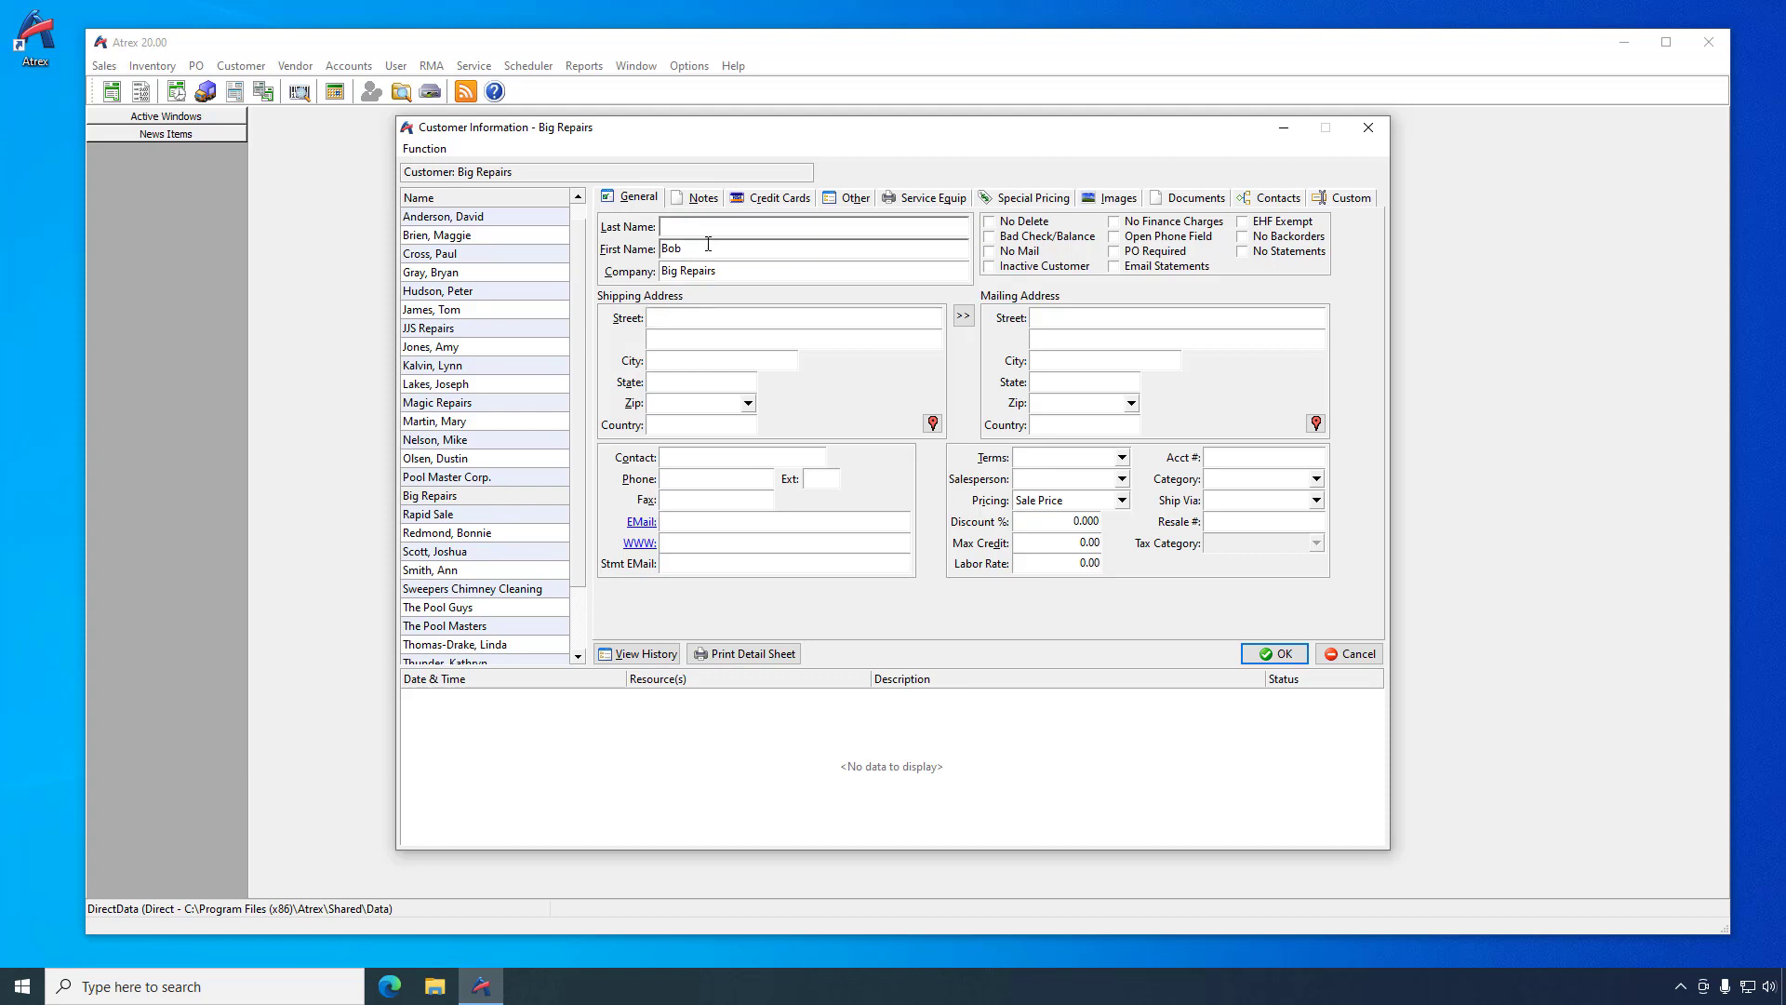
key("Tab")
key("BackSpace")
left_click(1349, 654)
- Open the customer selection for editing a customer, view the Navigate By choices, and cancel the selection
left_click(241, 65)
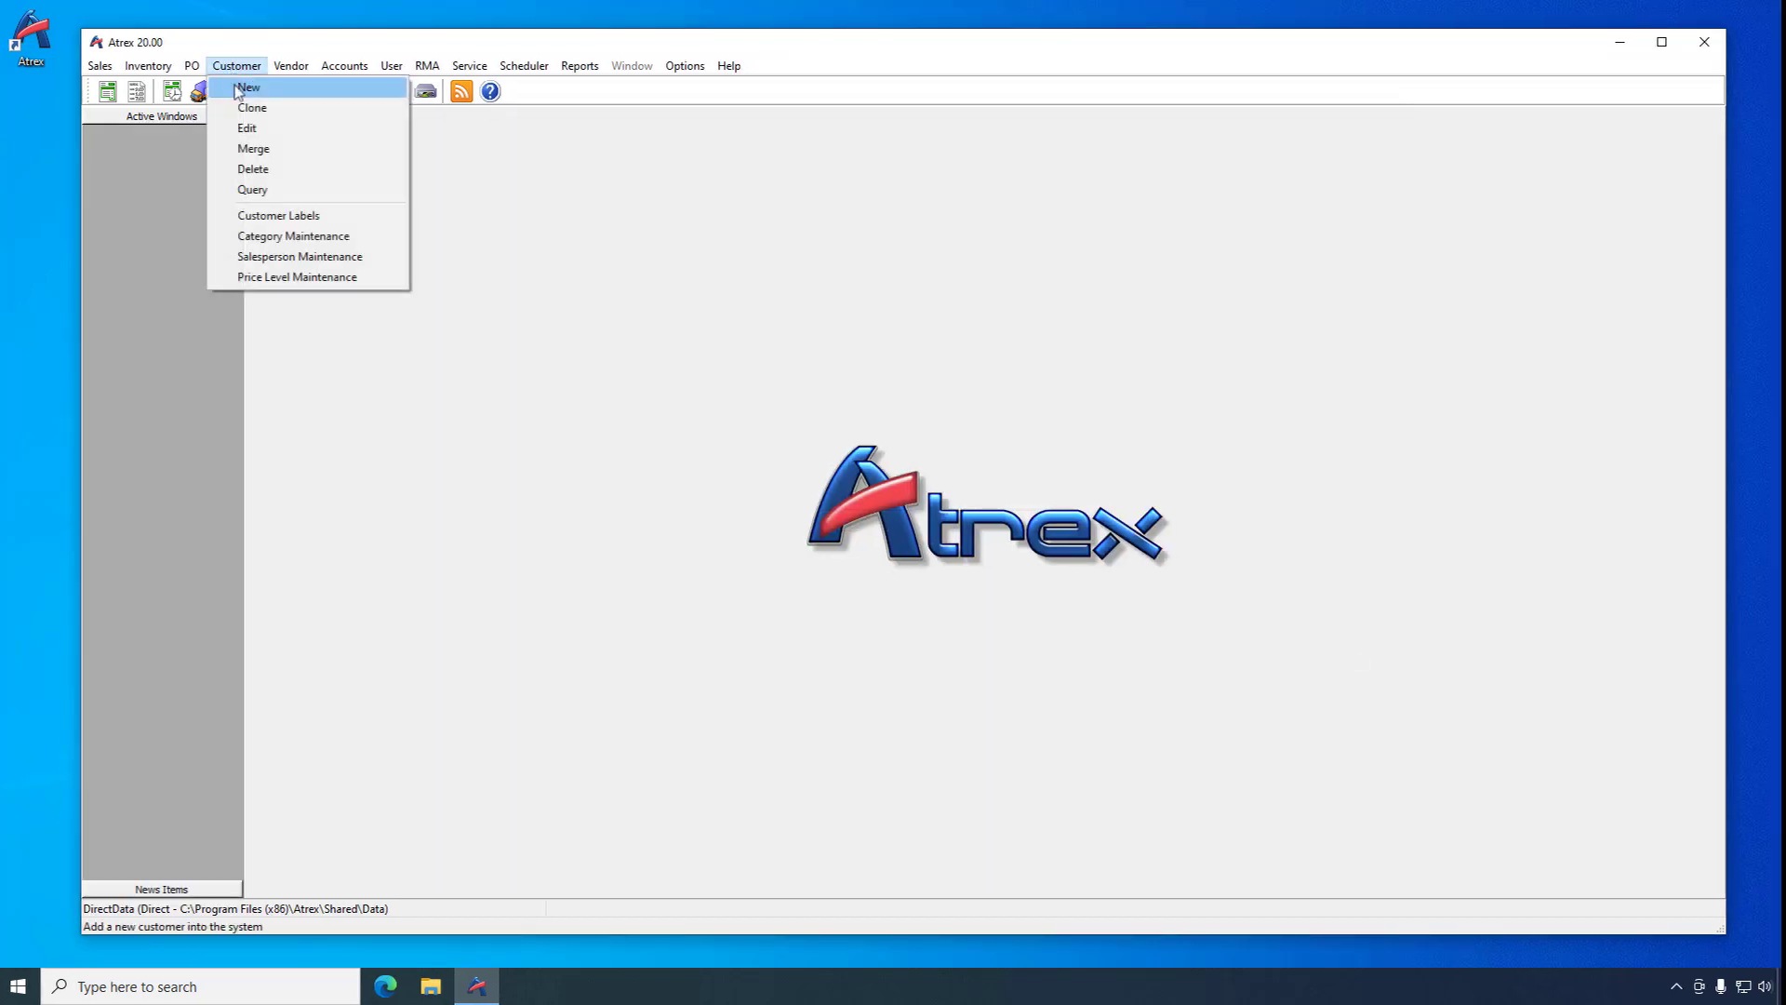
left_click(247, 131)
left_click(806, 572)
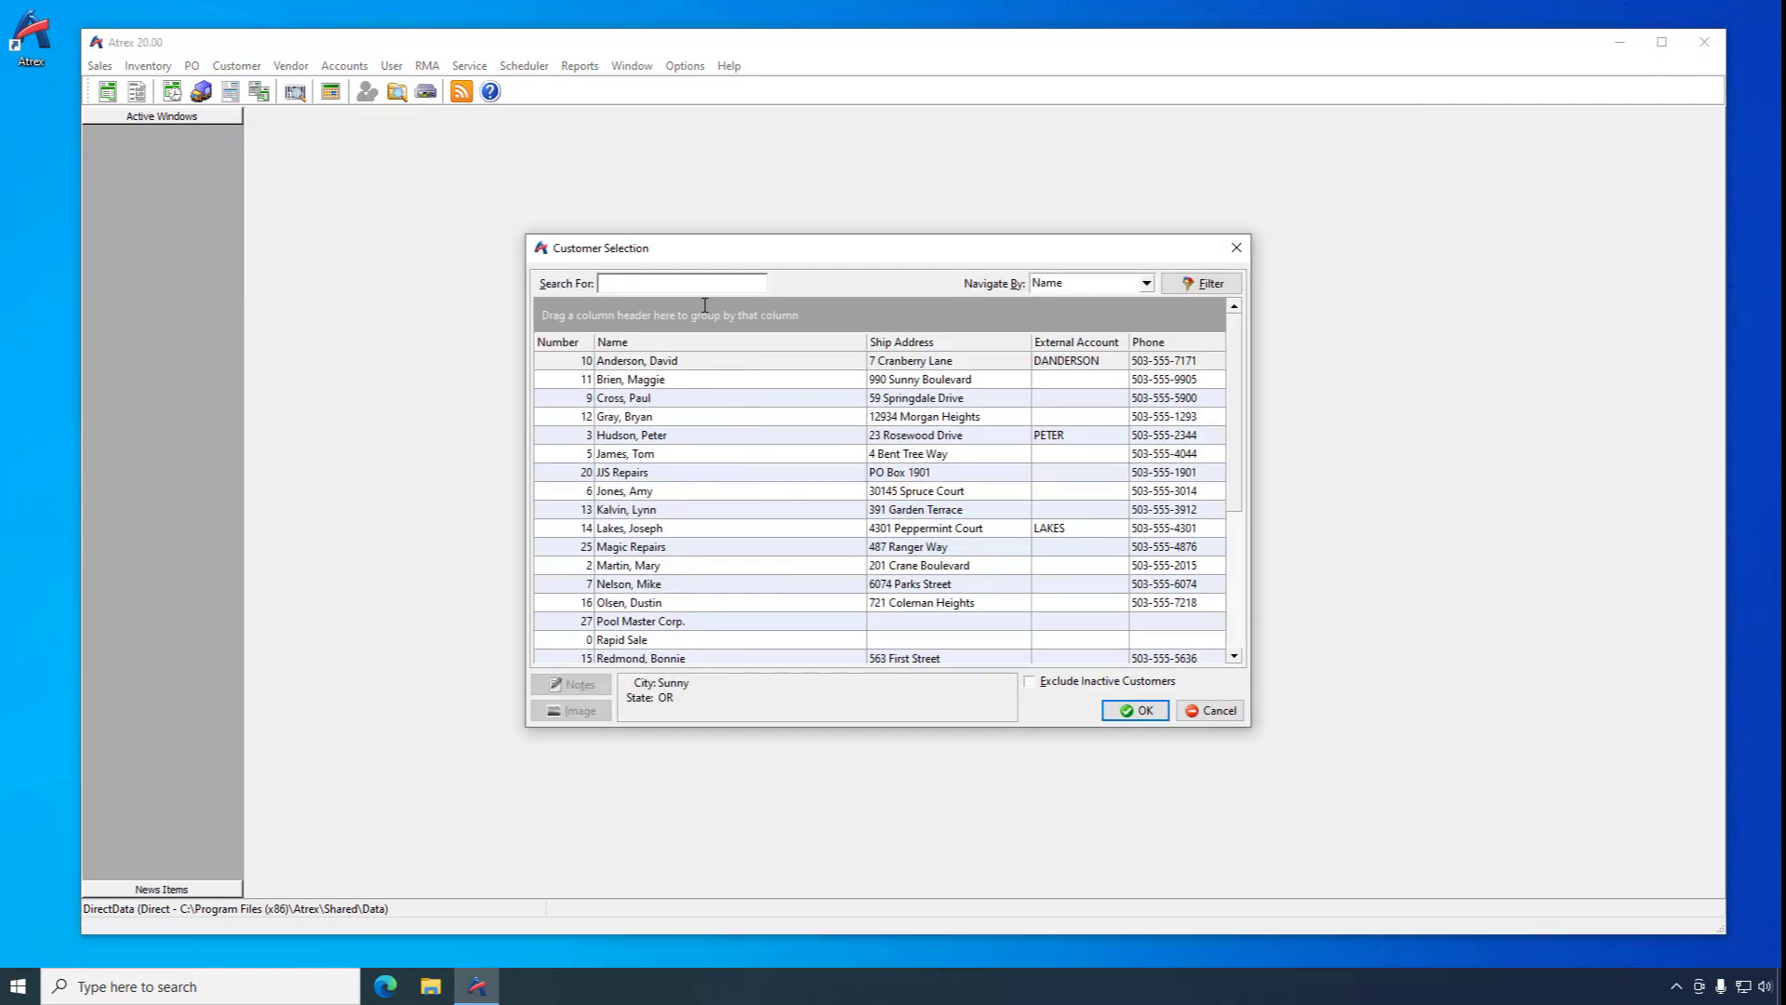
left_click(1147, 284)
left_click(1147, 284)
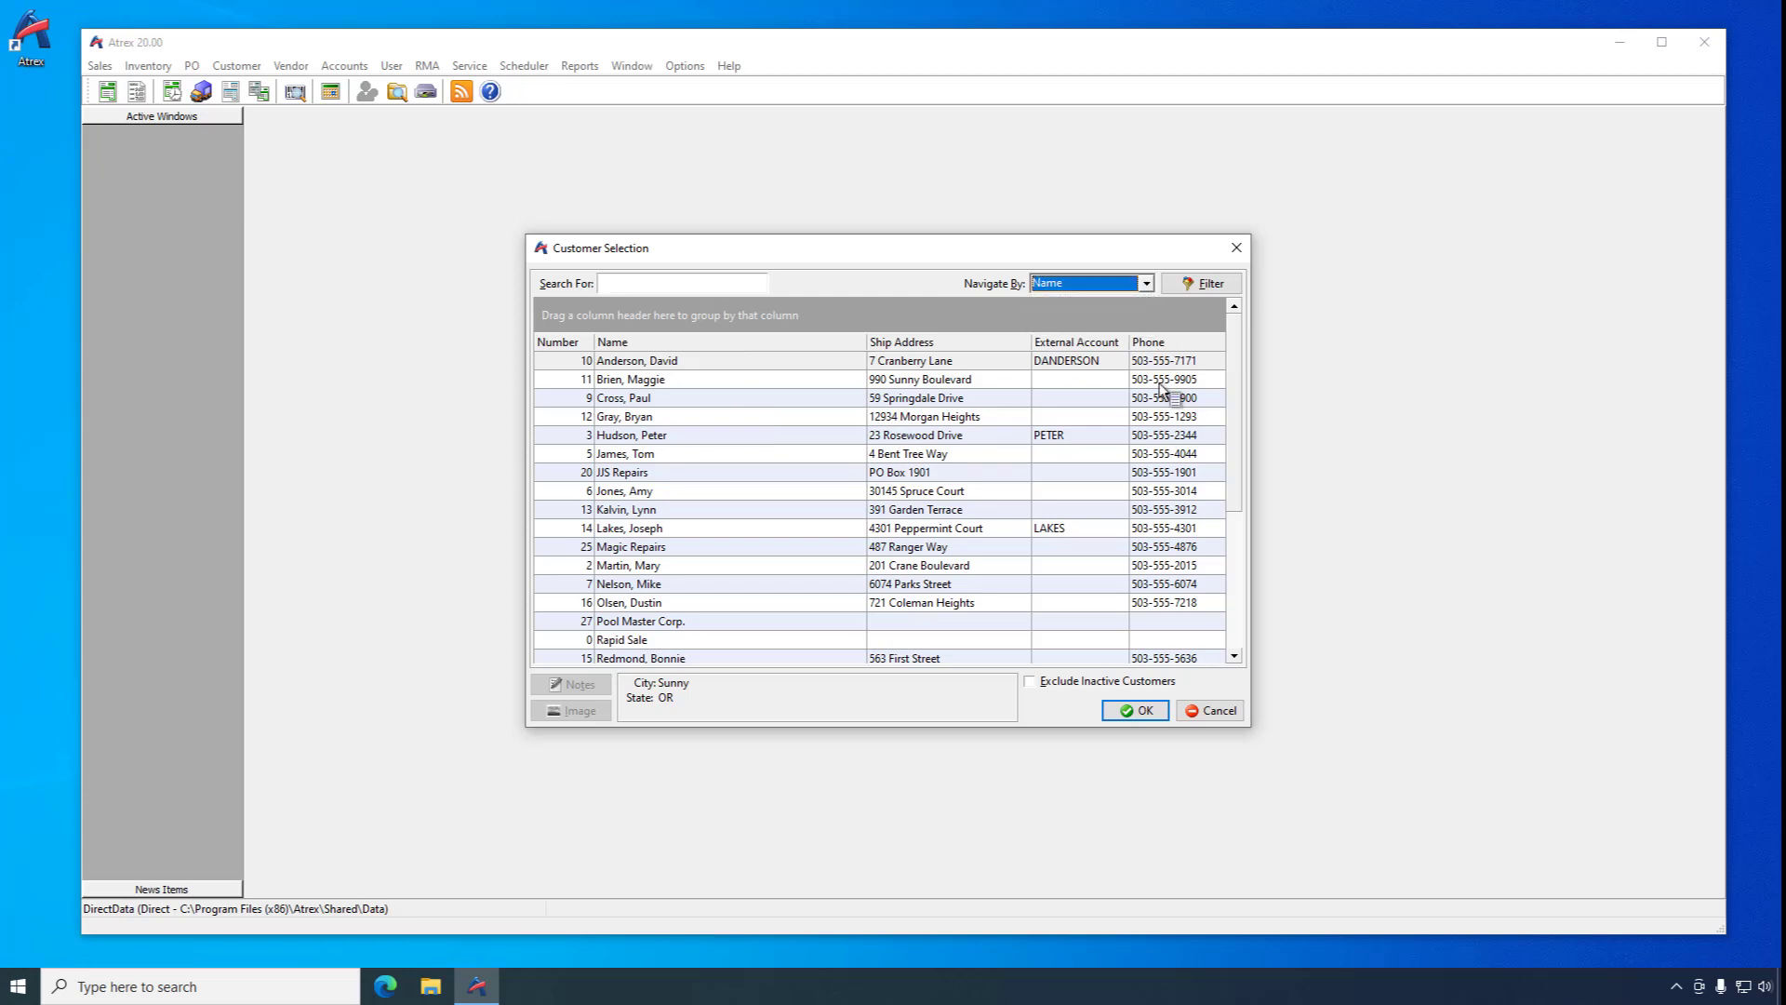
left_click(1201, 712)
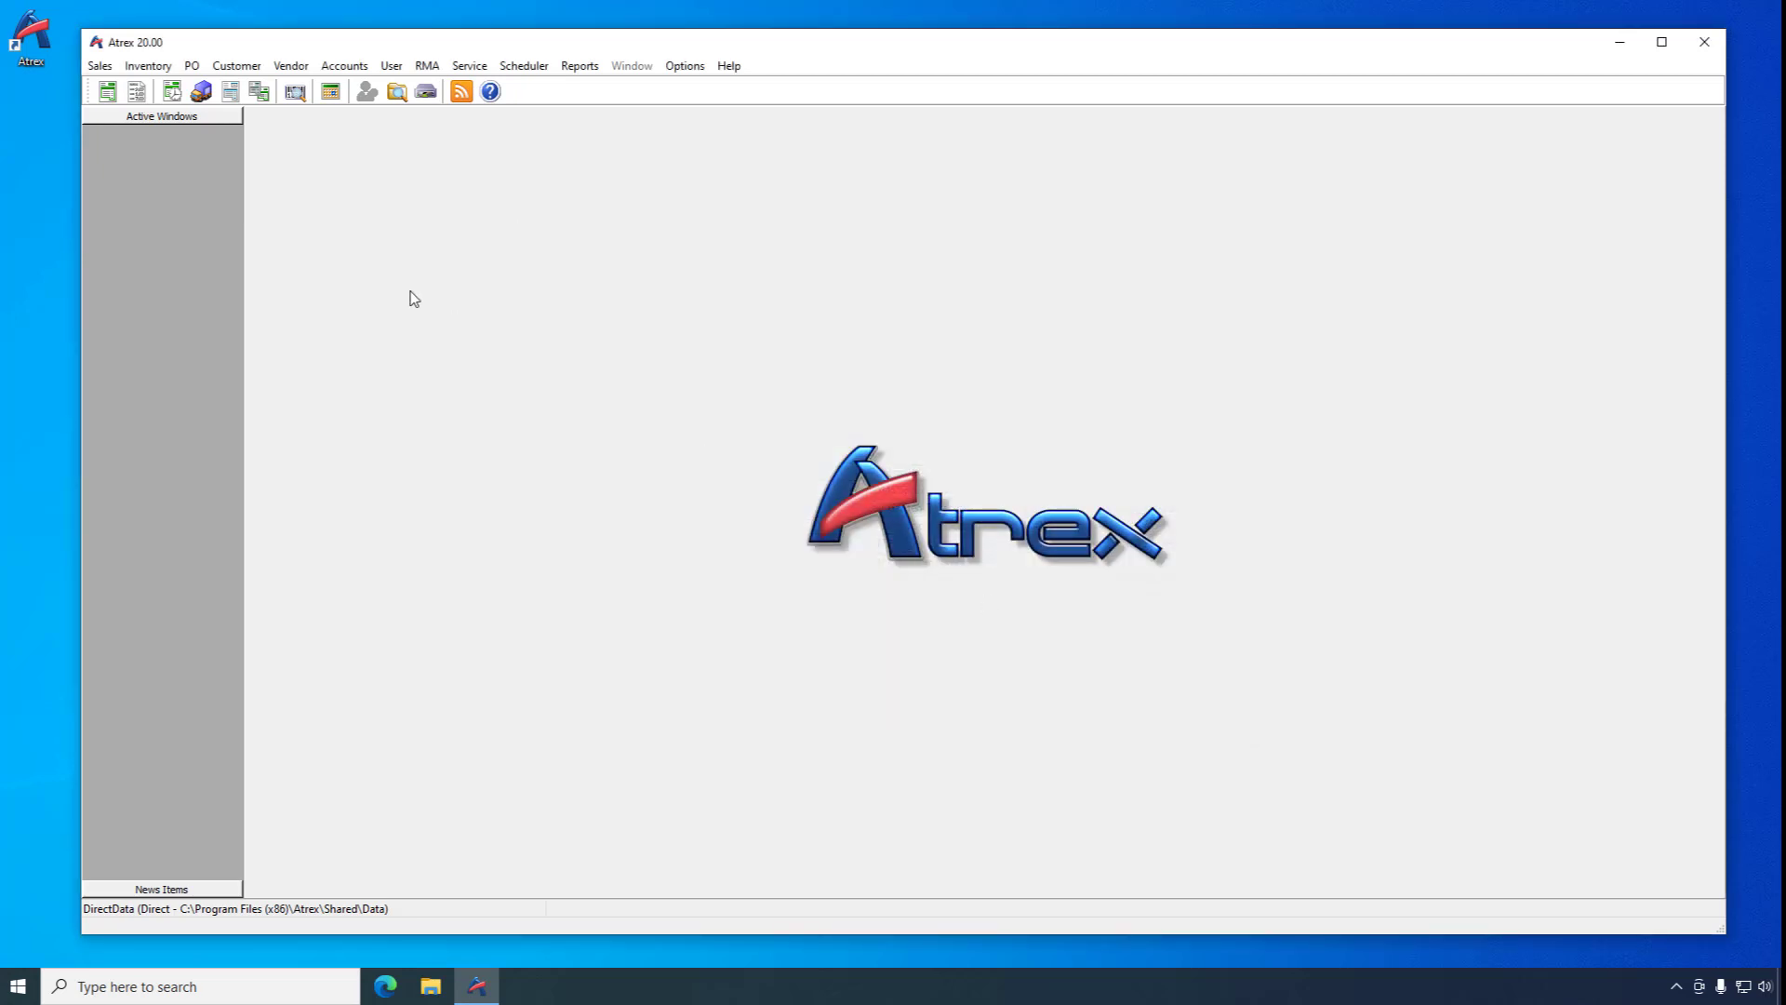
- Toggle MB-AMD-X570 serial number GB100AE1018 to out of stock in Serialized Editing, and list only in-stock serial numbers
left_click(146, 69)
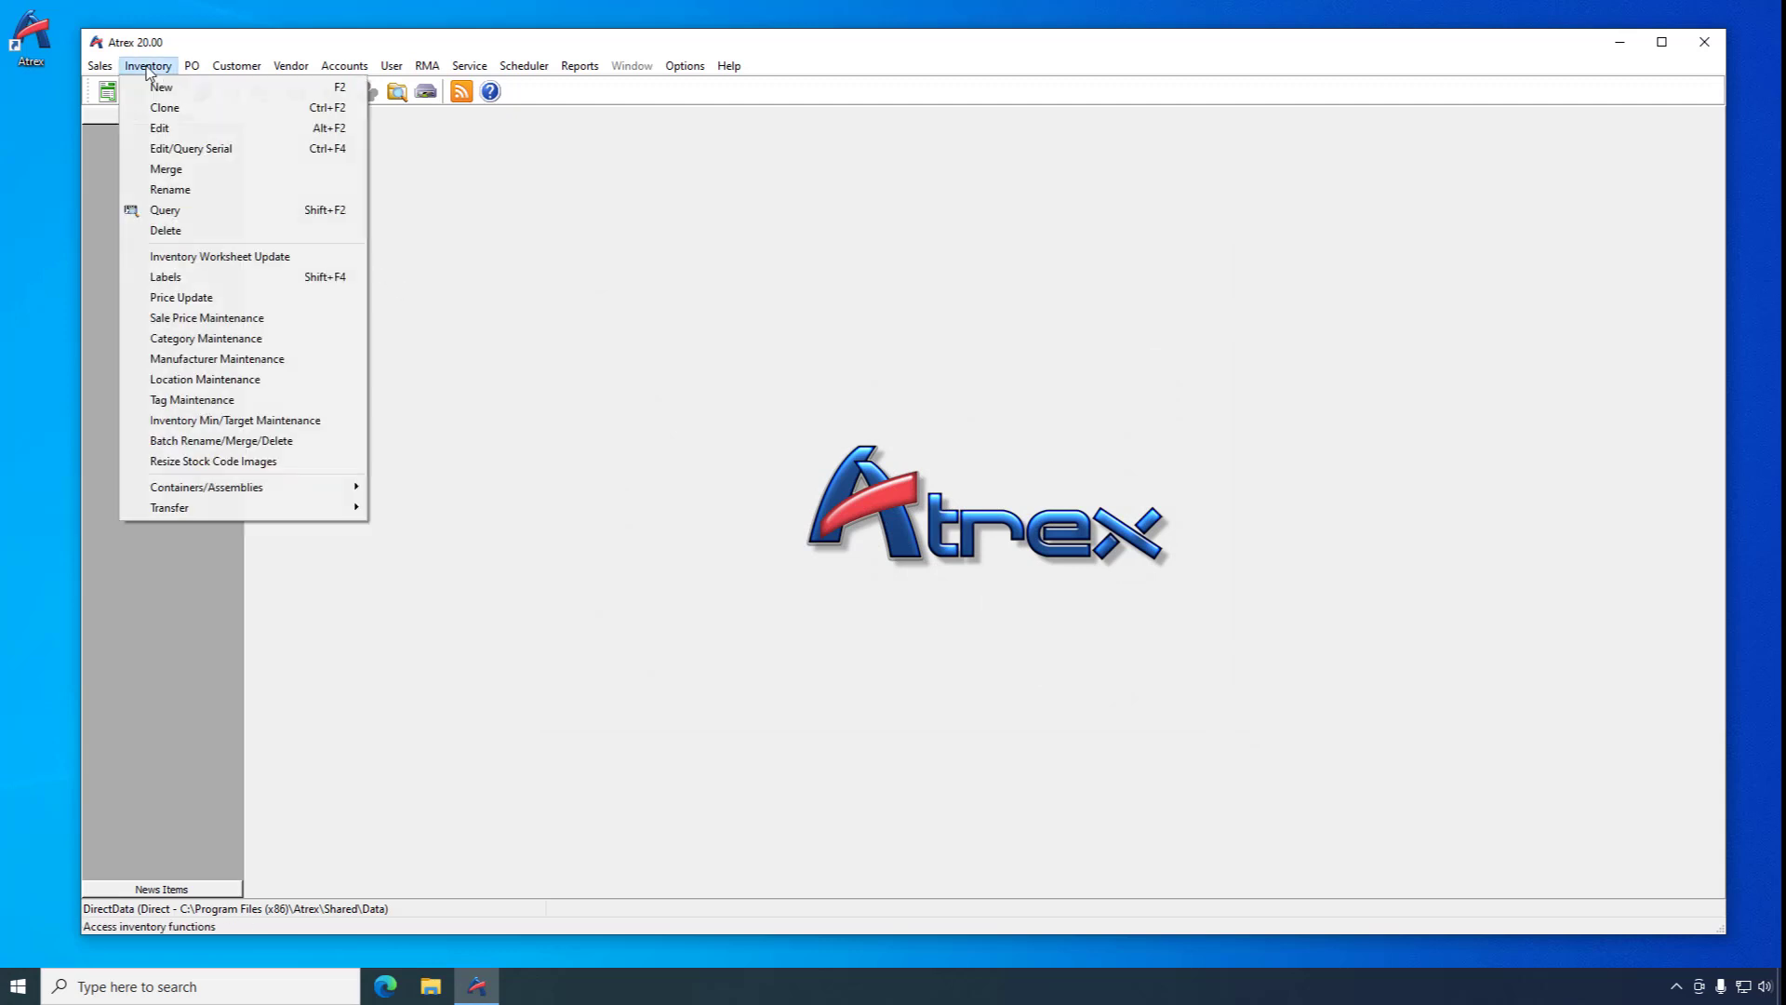
left_click(169, 148)
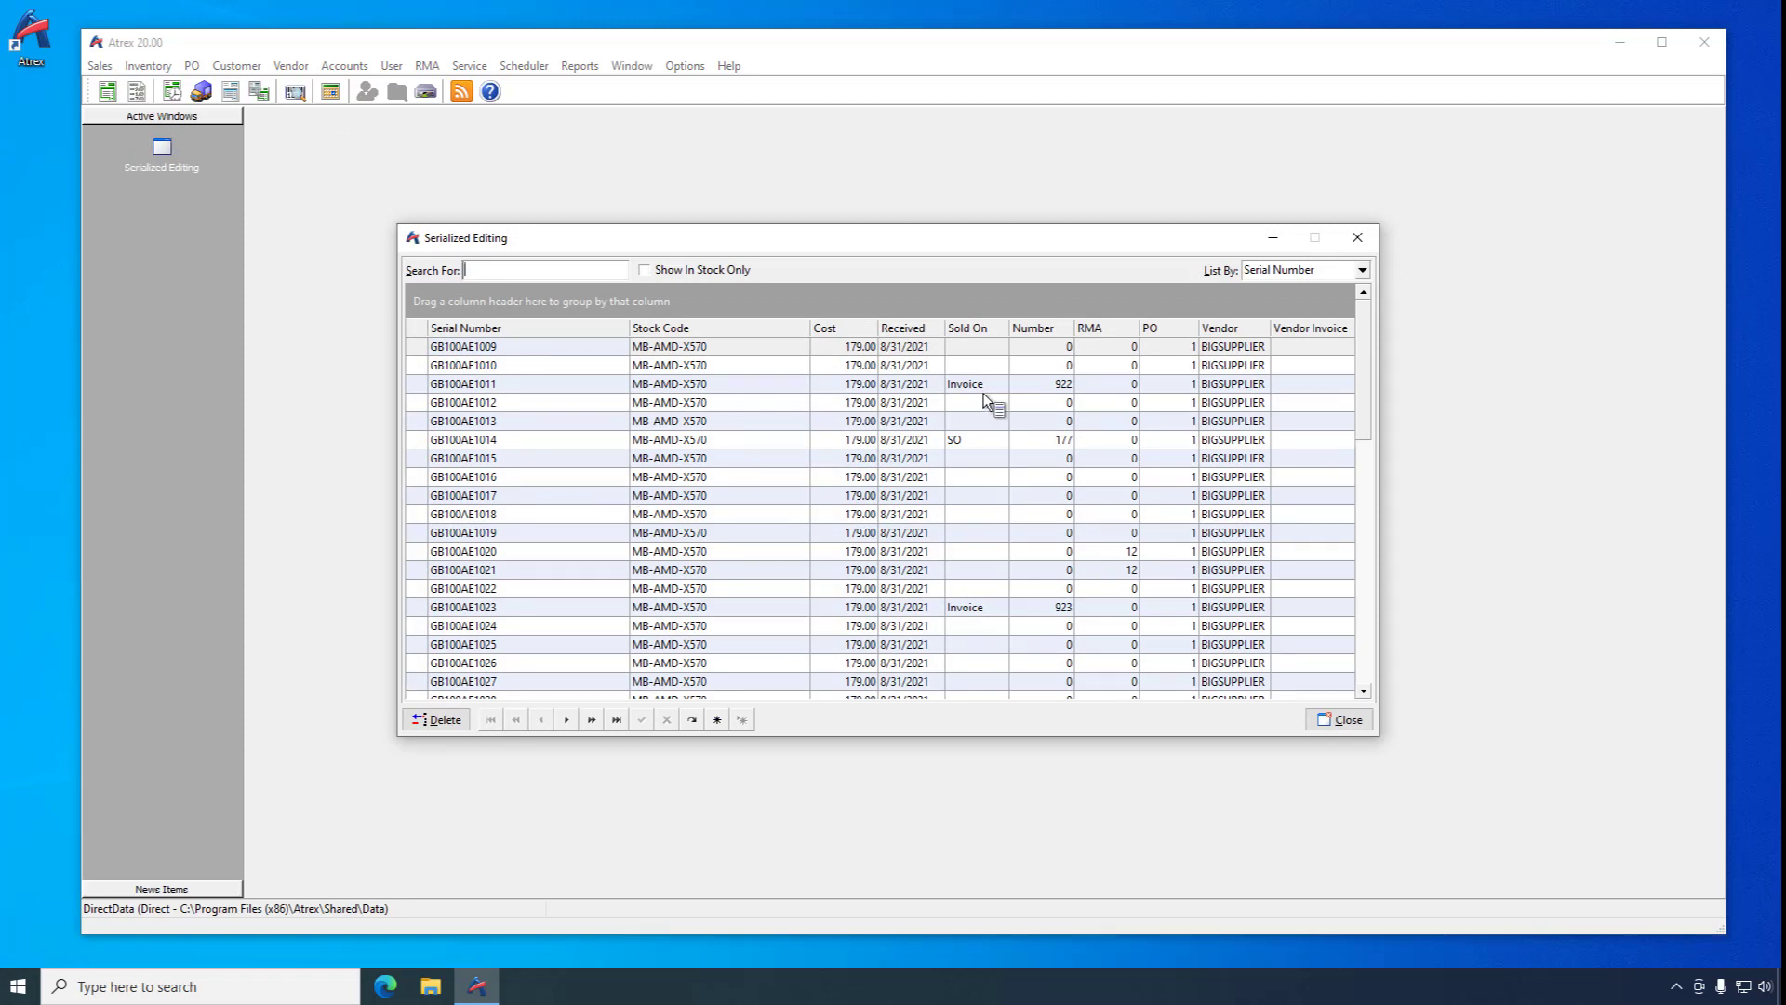
mouse_move(992, 399)
mouse_move(1100, 546)
right_click(976, 514)
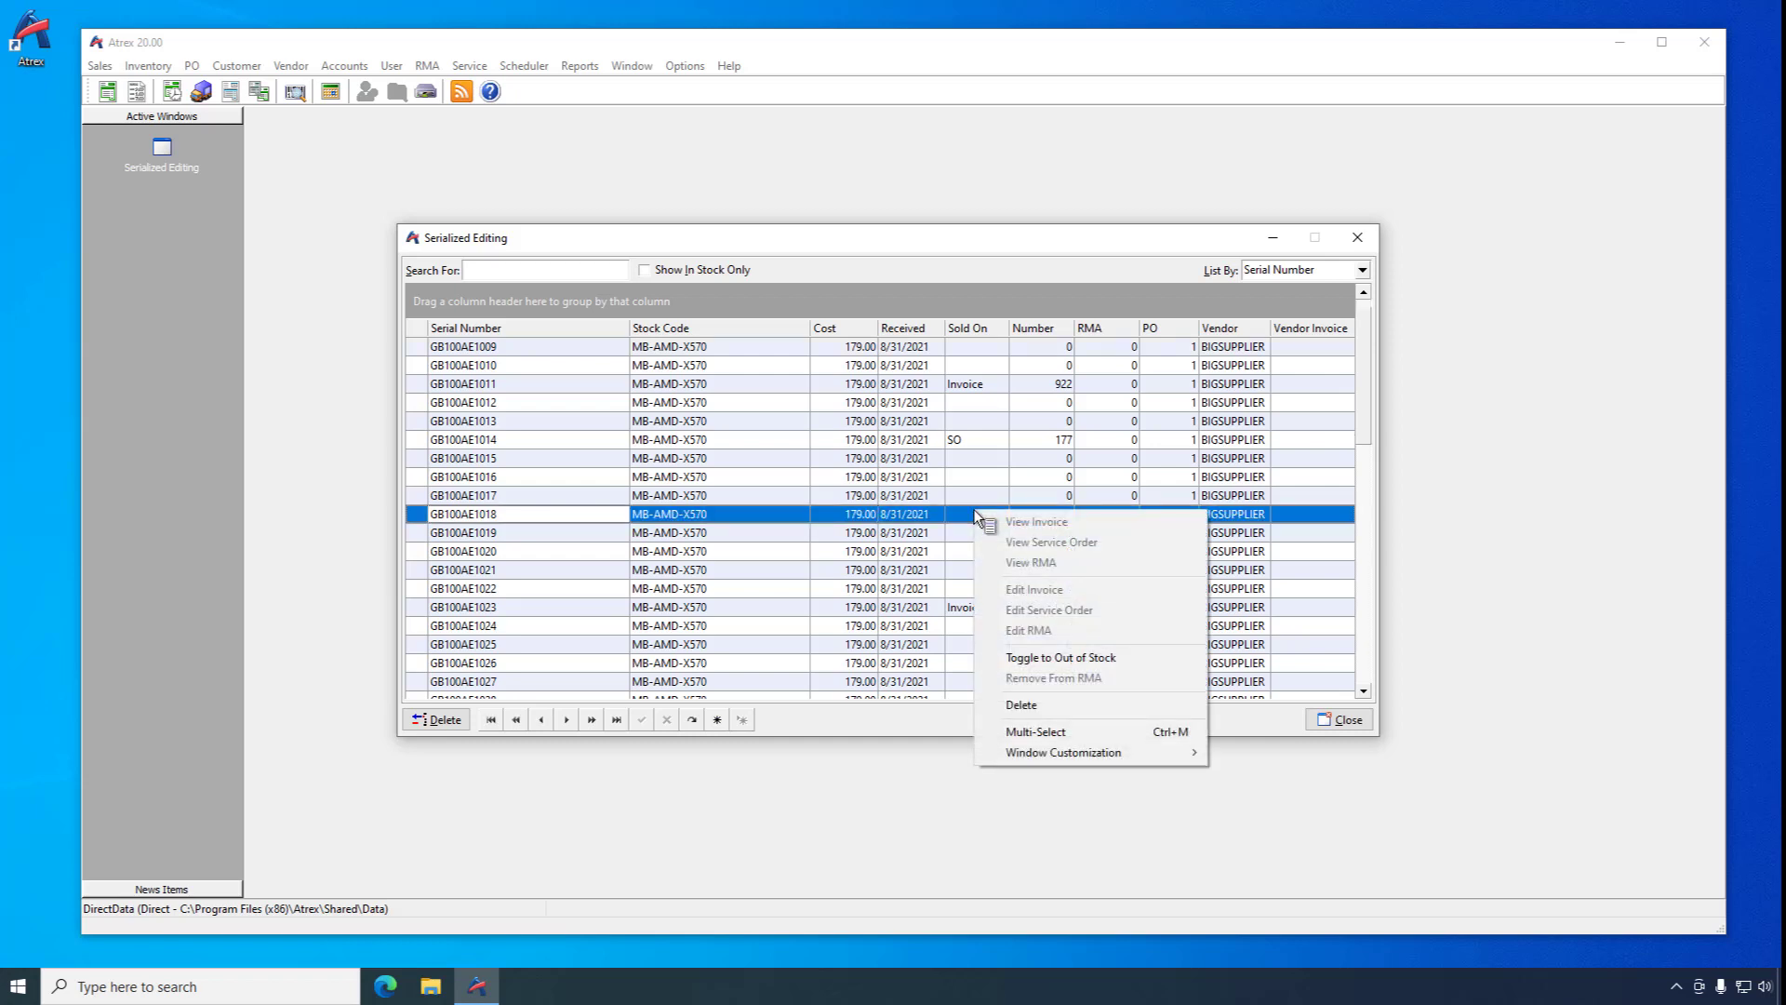
left_click(1010, 660)
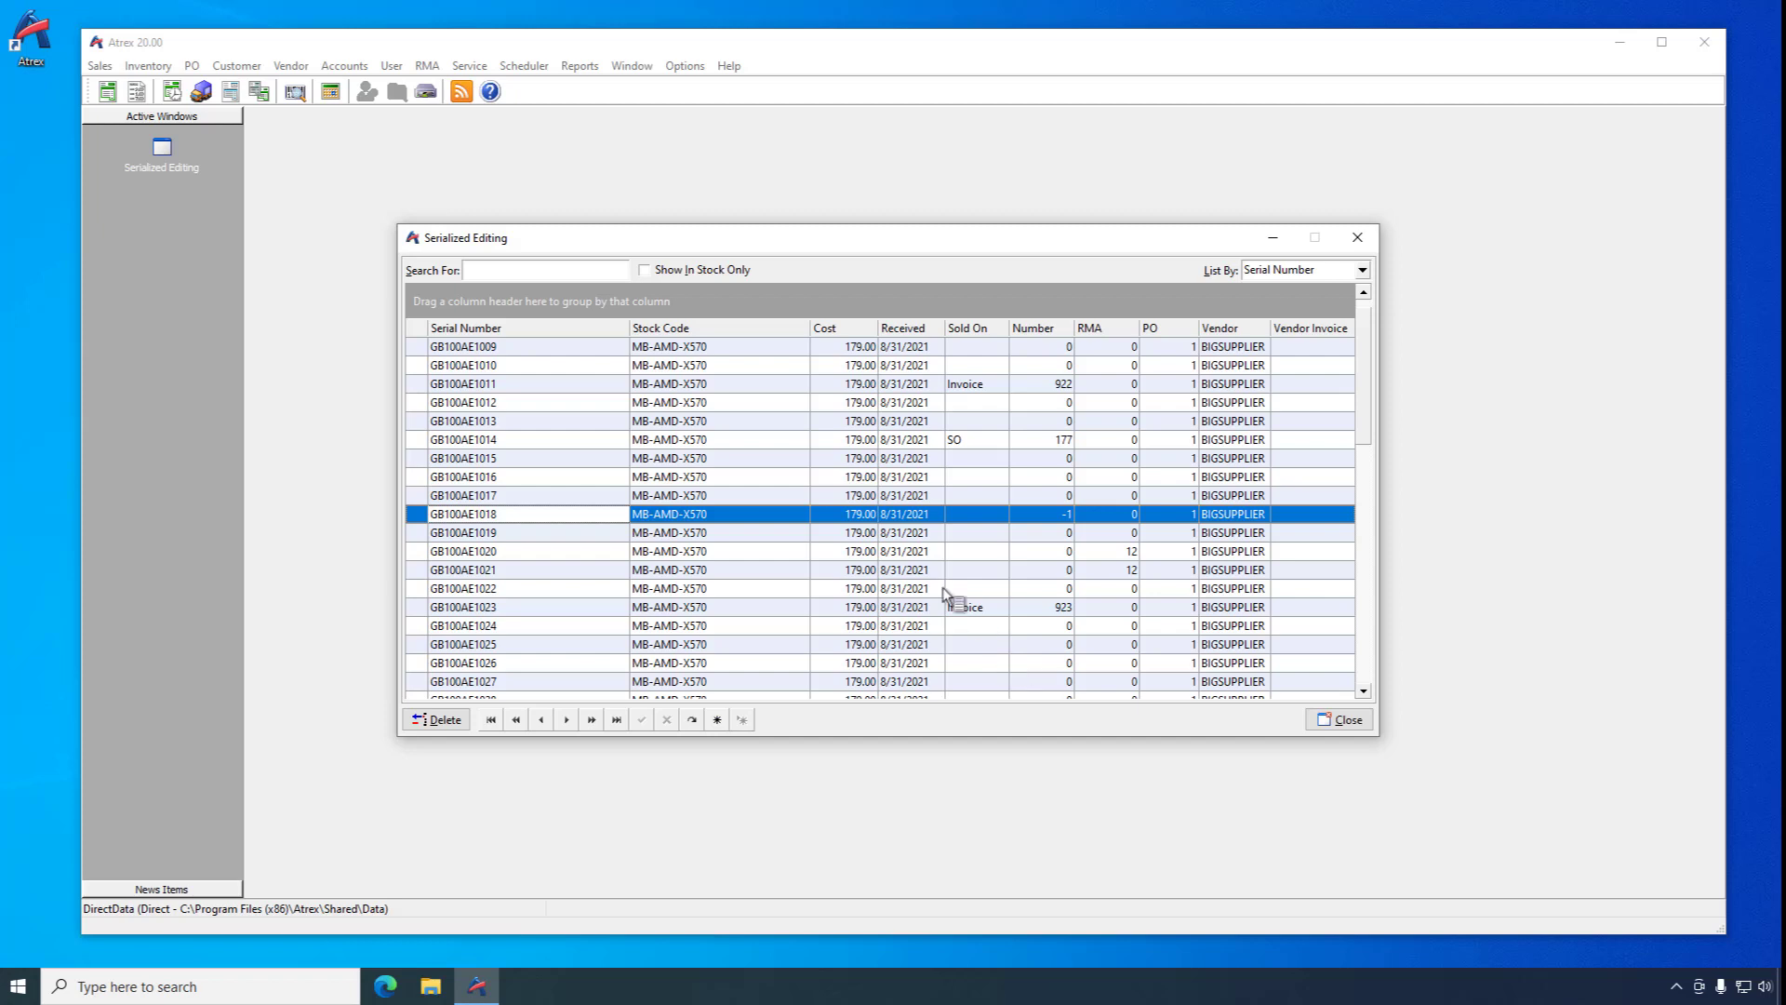
left_click(649, 270)
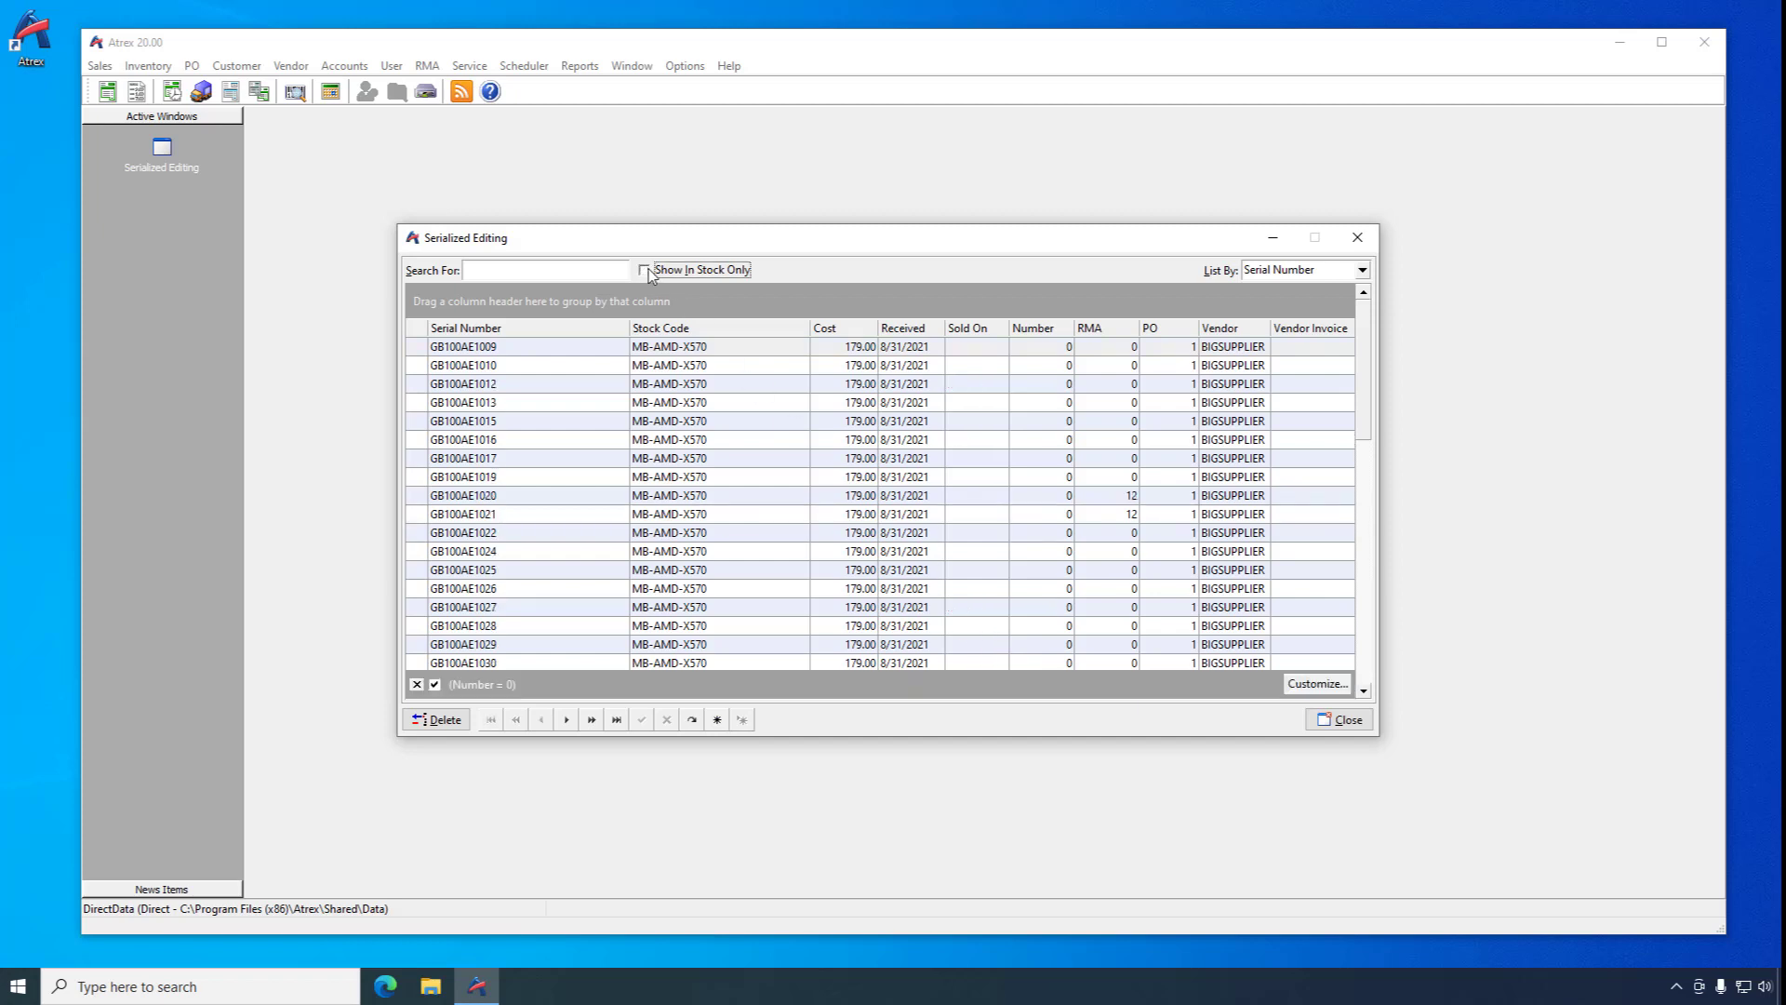
- Toggle serial number GB100AE1018 back to in stock and close Serialized Editing
left_click(1055, 517)
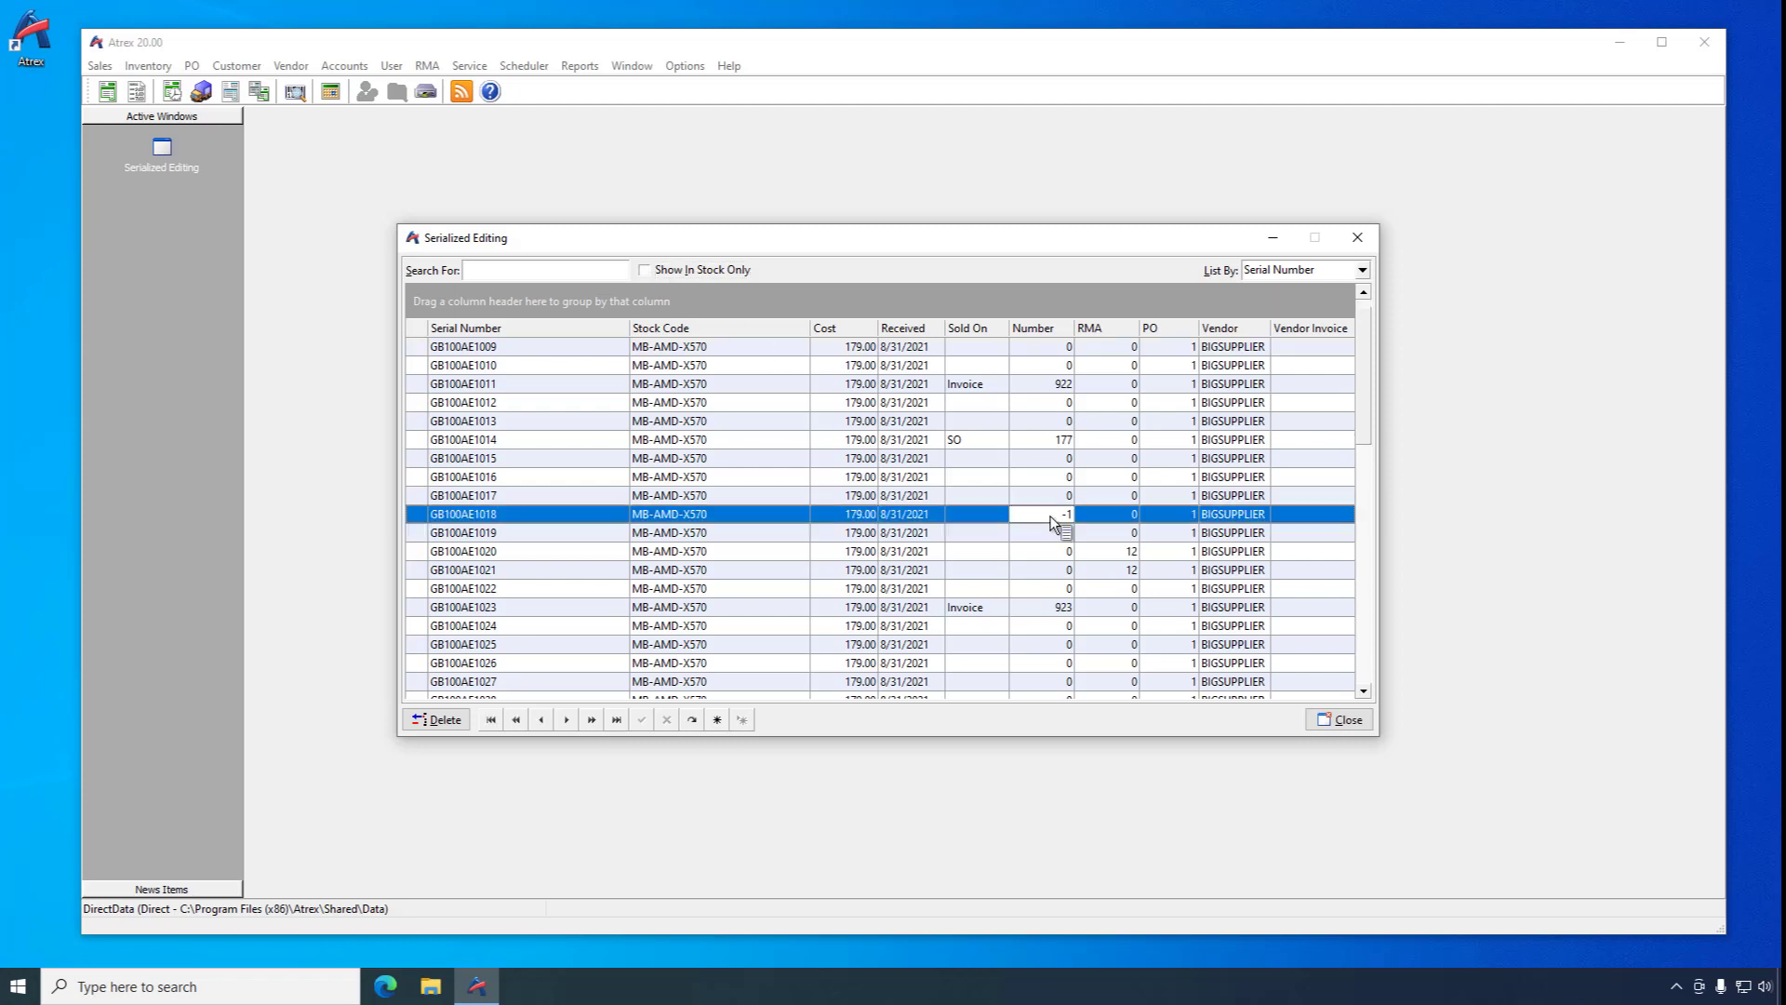
right_click(1056, 519)
left_click(1125, 663)
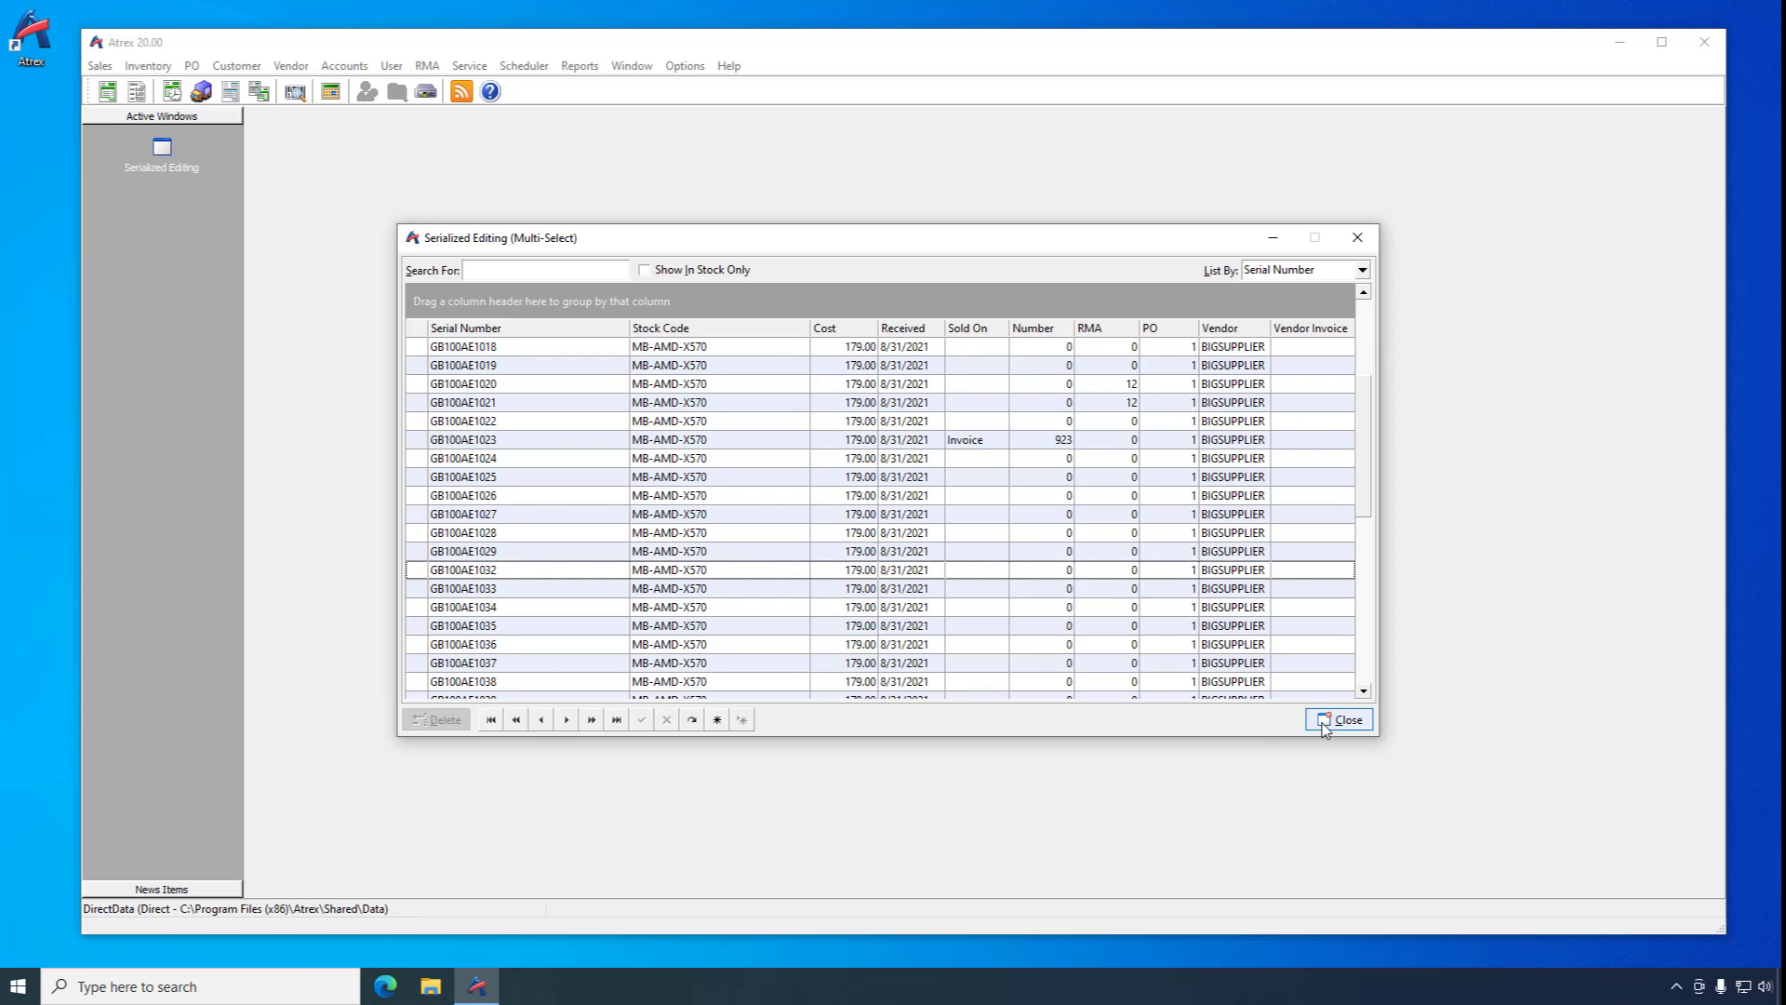
left_click(1322, 720)
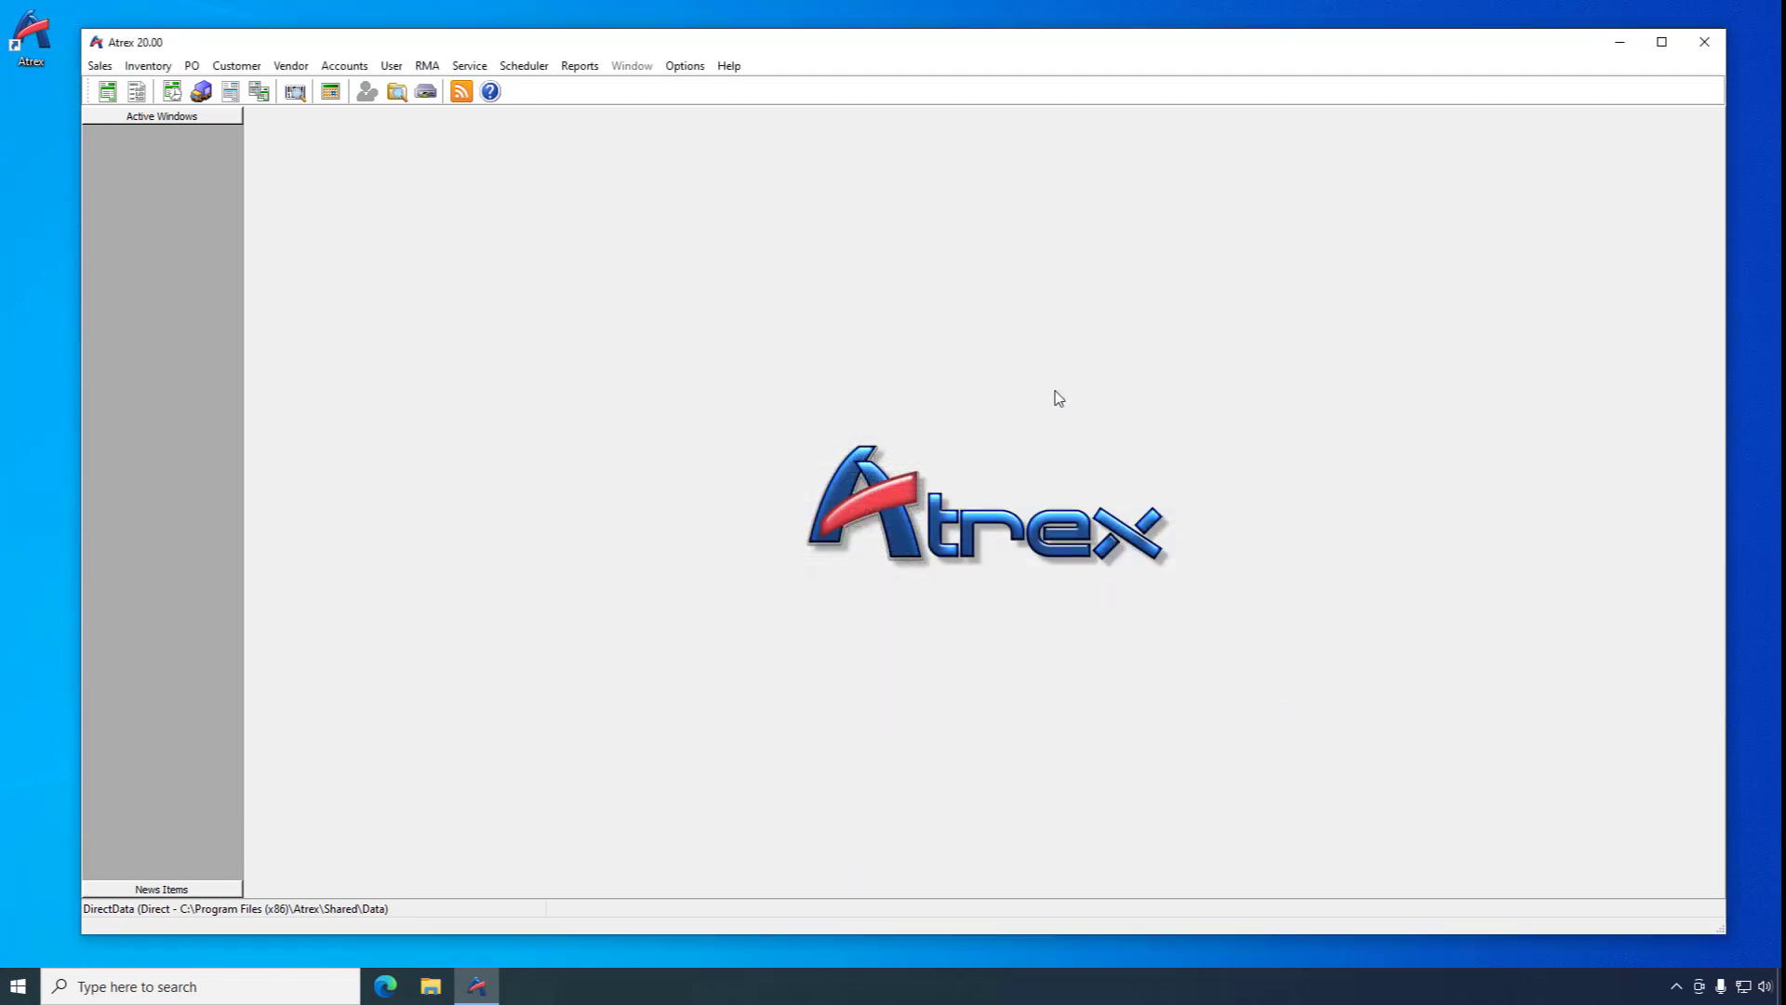